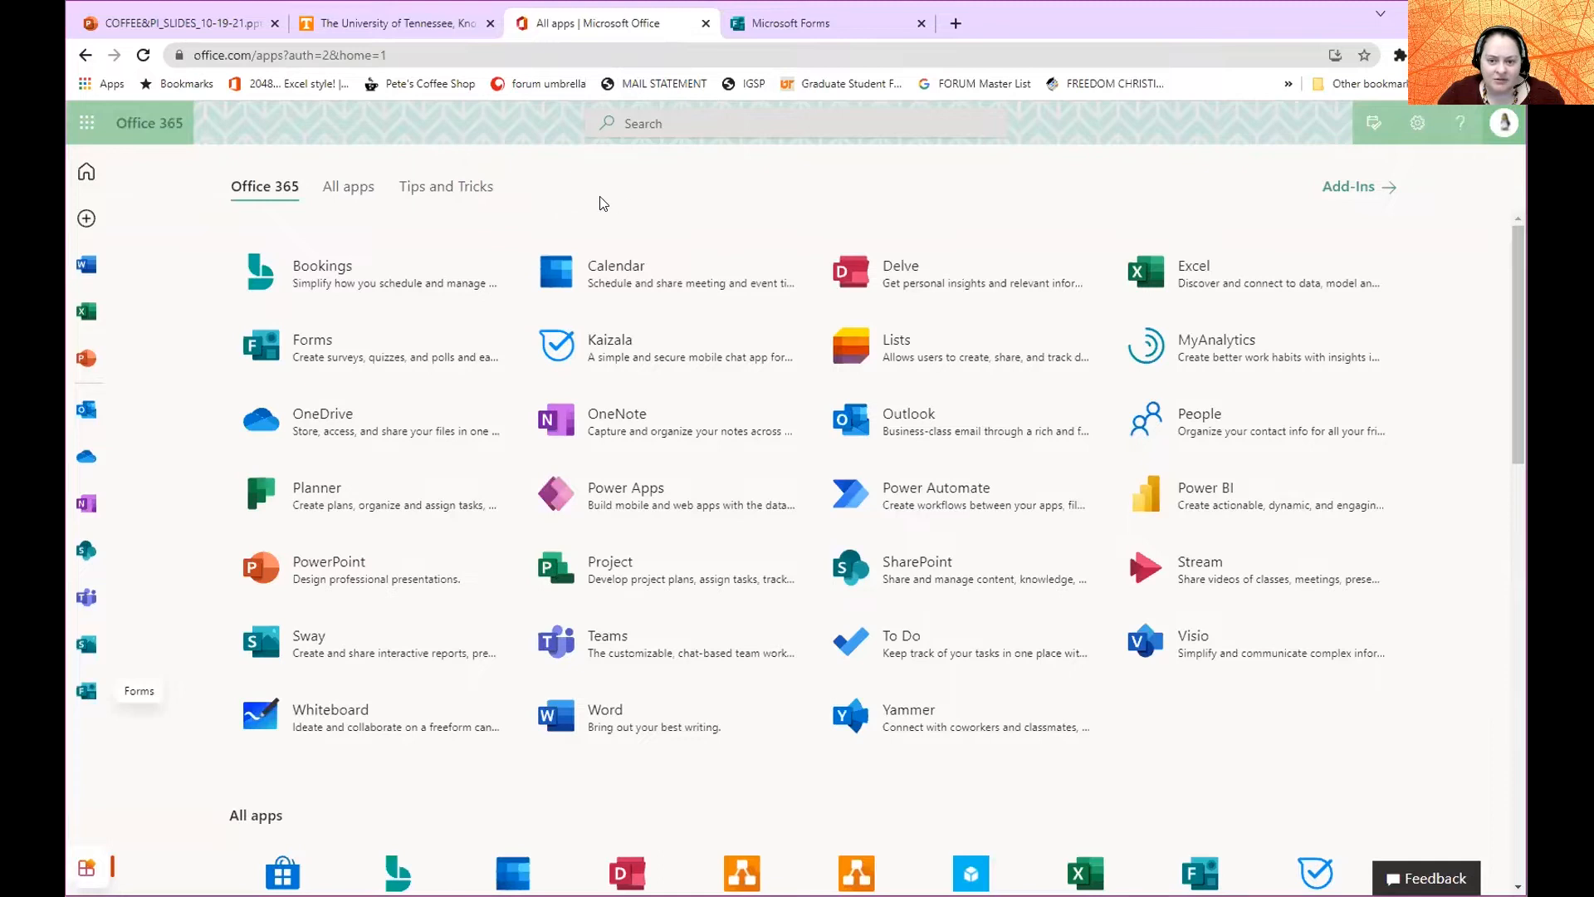
# Check the Office 365 link on the university homepage, return to the Office 365 apps page and open Forms.
pyautogui.click(361, 23)
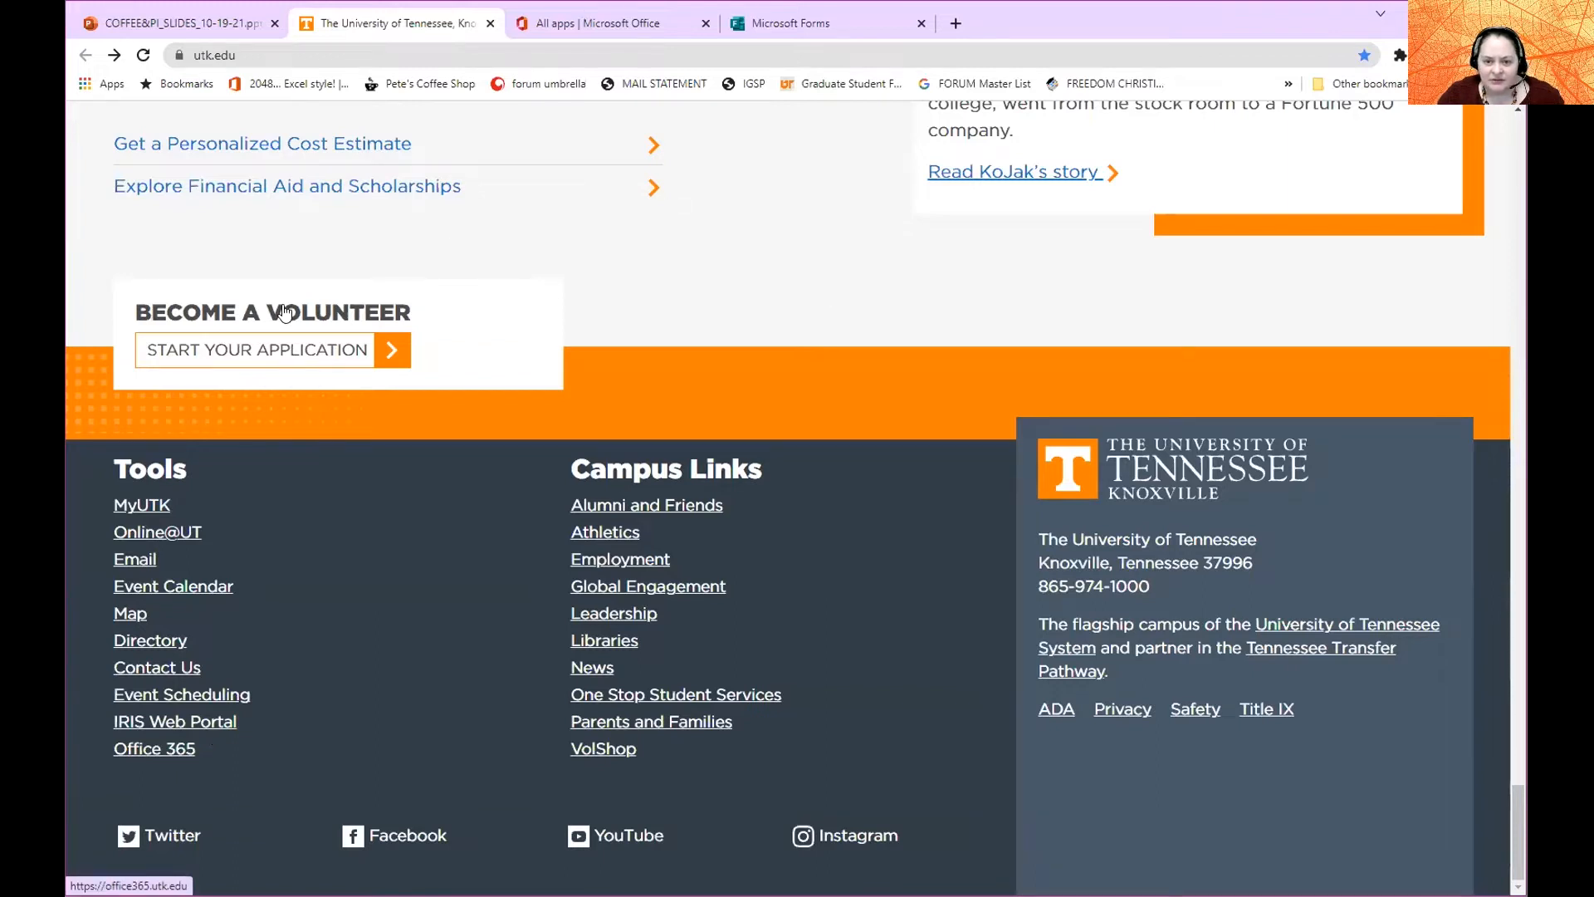
pyautogui.hotkey('ctrl', 'Tab')
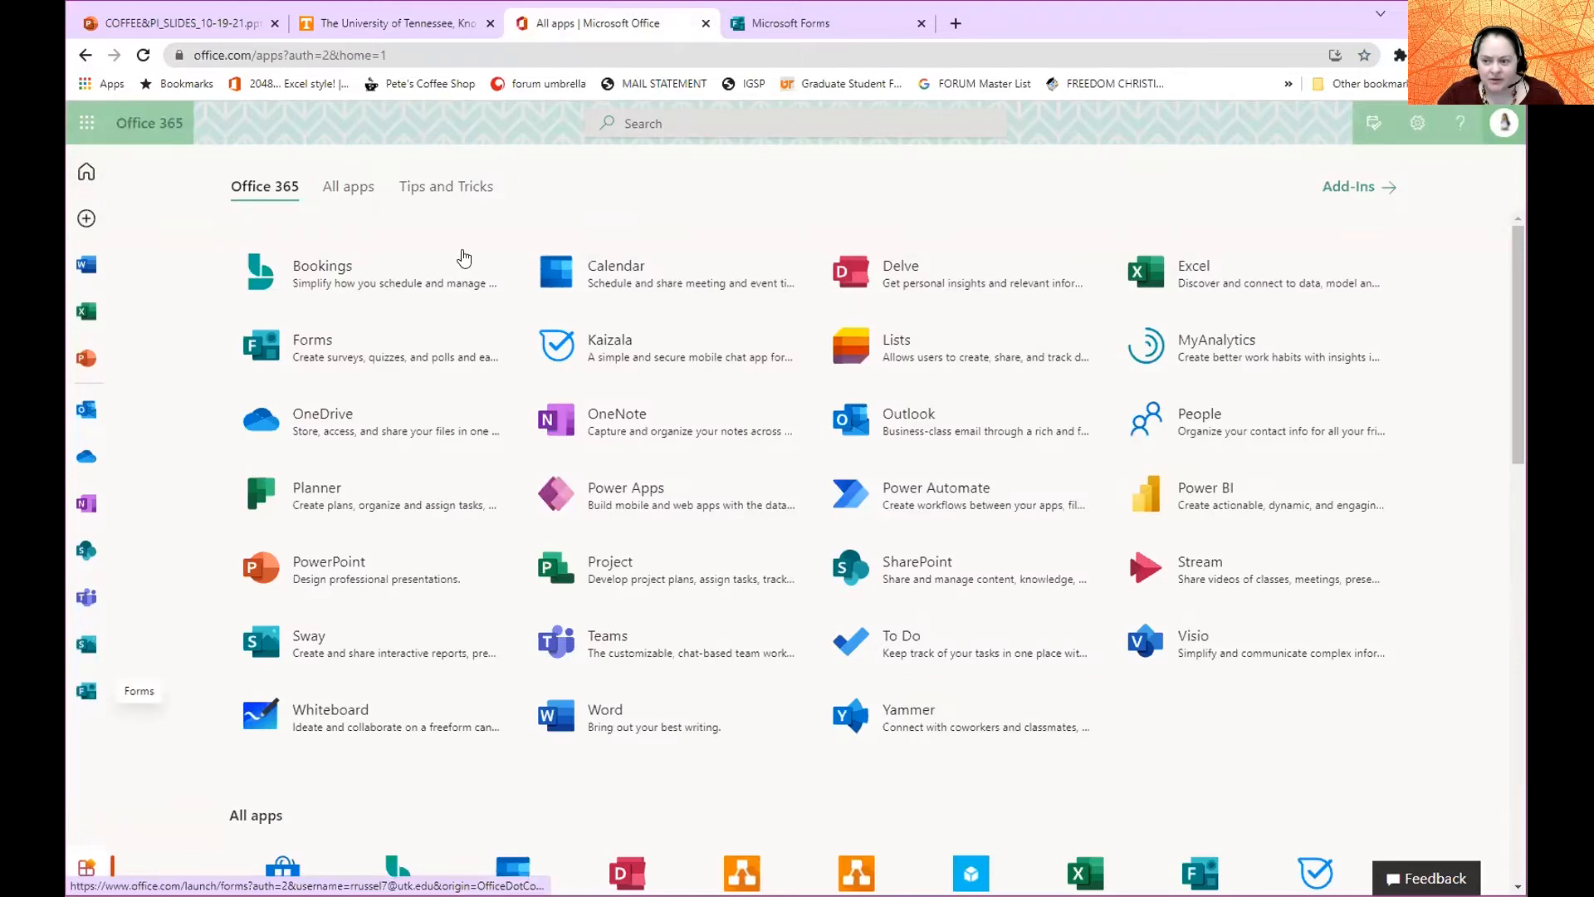
pyautogui.click(86, 173)
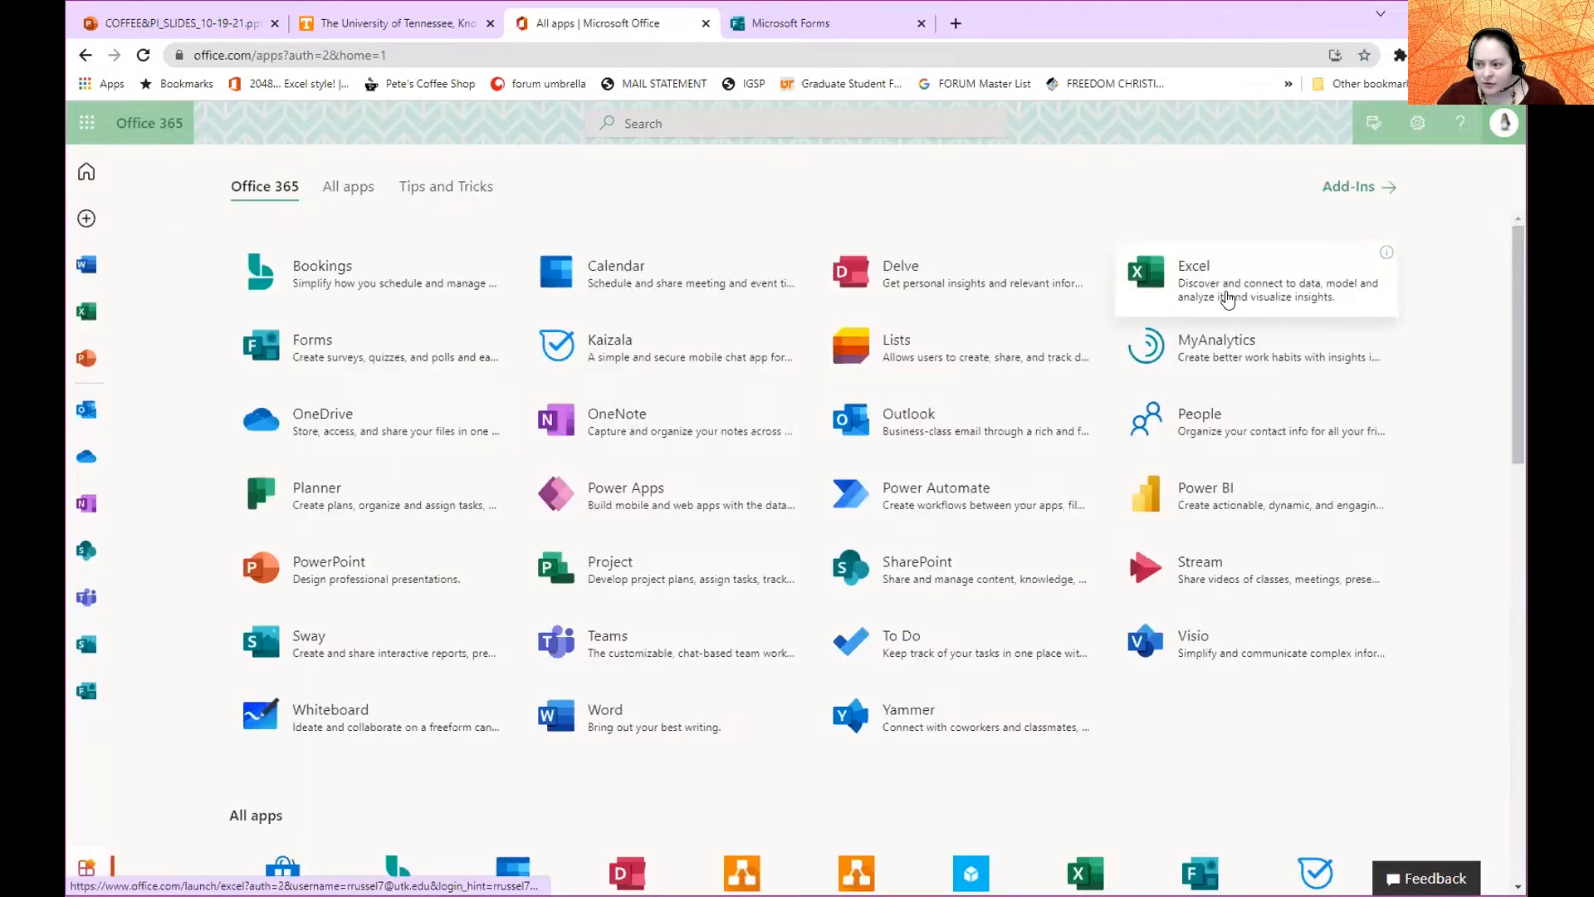
pyautogui.click(300, 359)
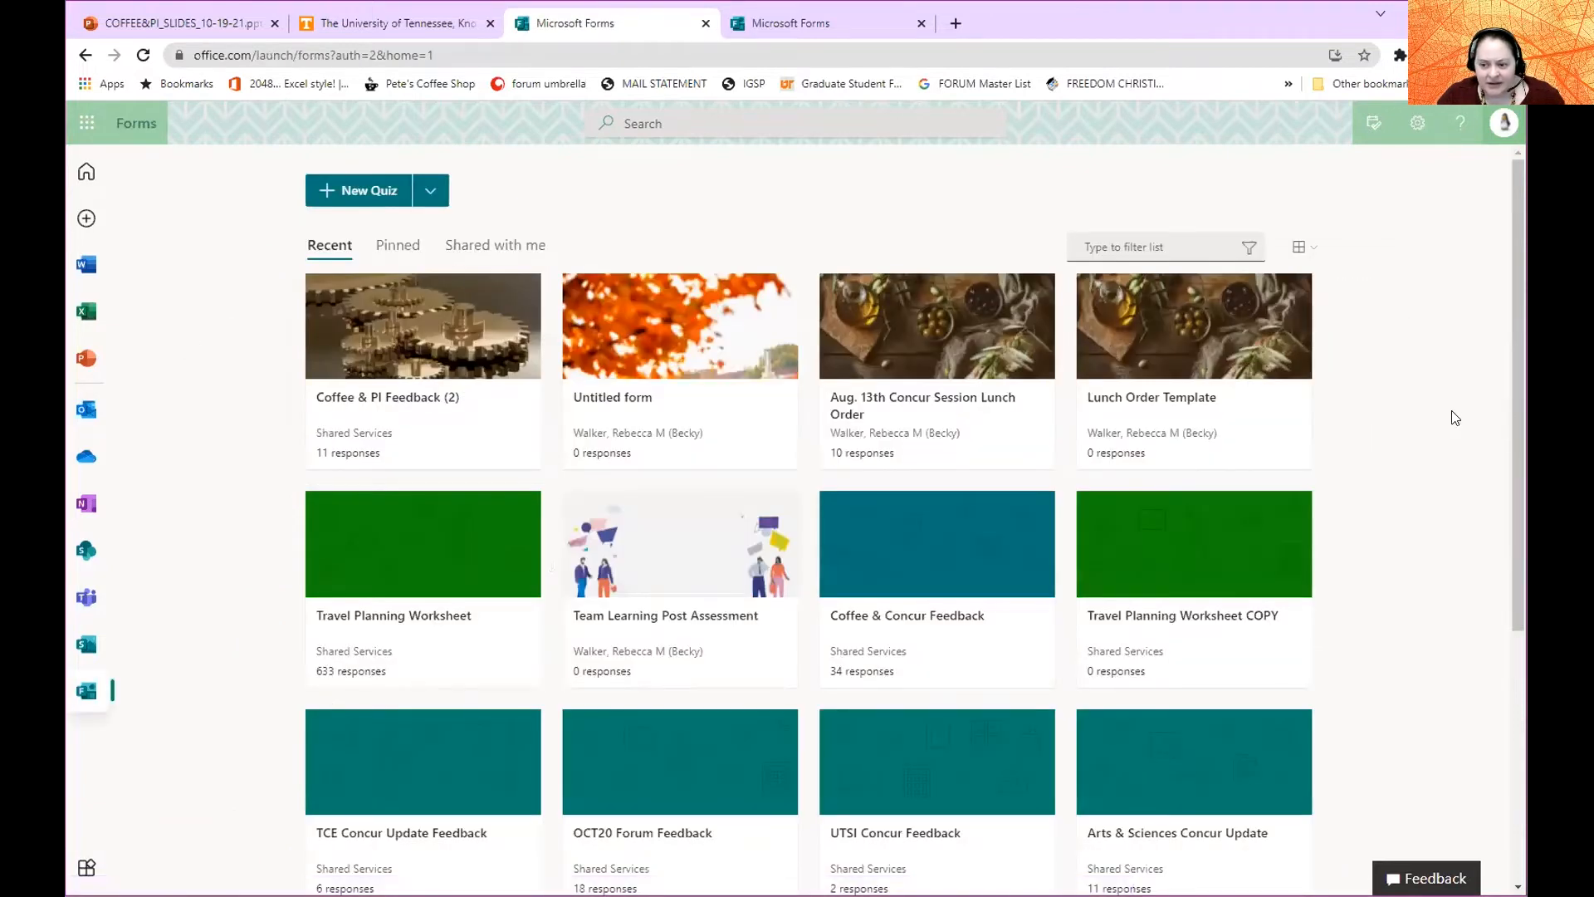
# Expand the list of recent forms to show more entries and close the duplicate Microsoft Forms browser tab.
pyautogui.scroll(-2, 1452, 417)
pyautogui.scroll(-3, 1403, 423)
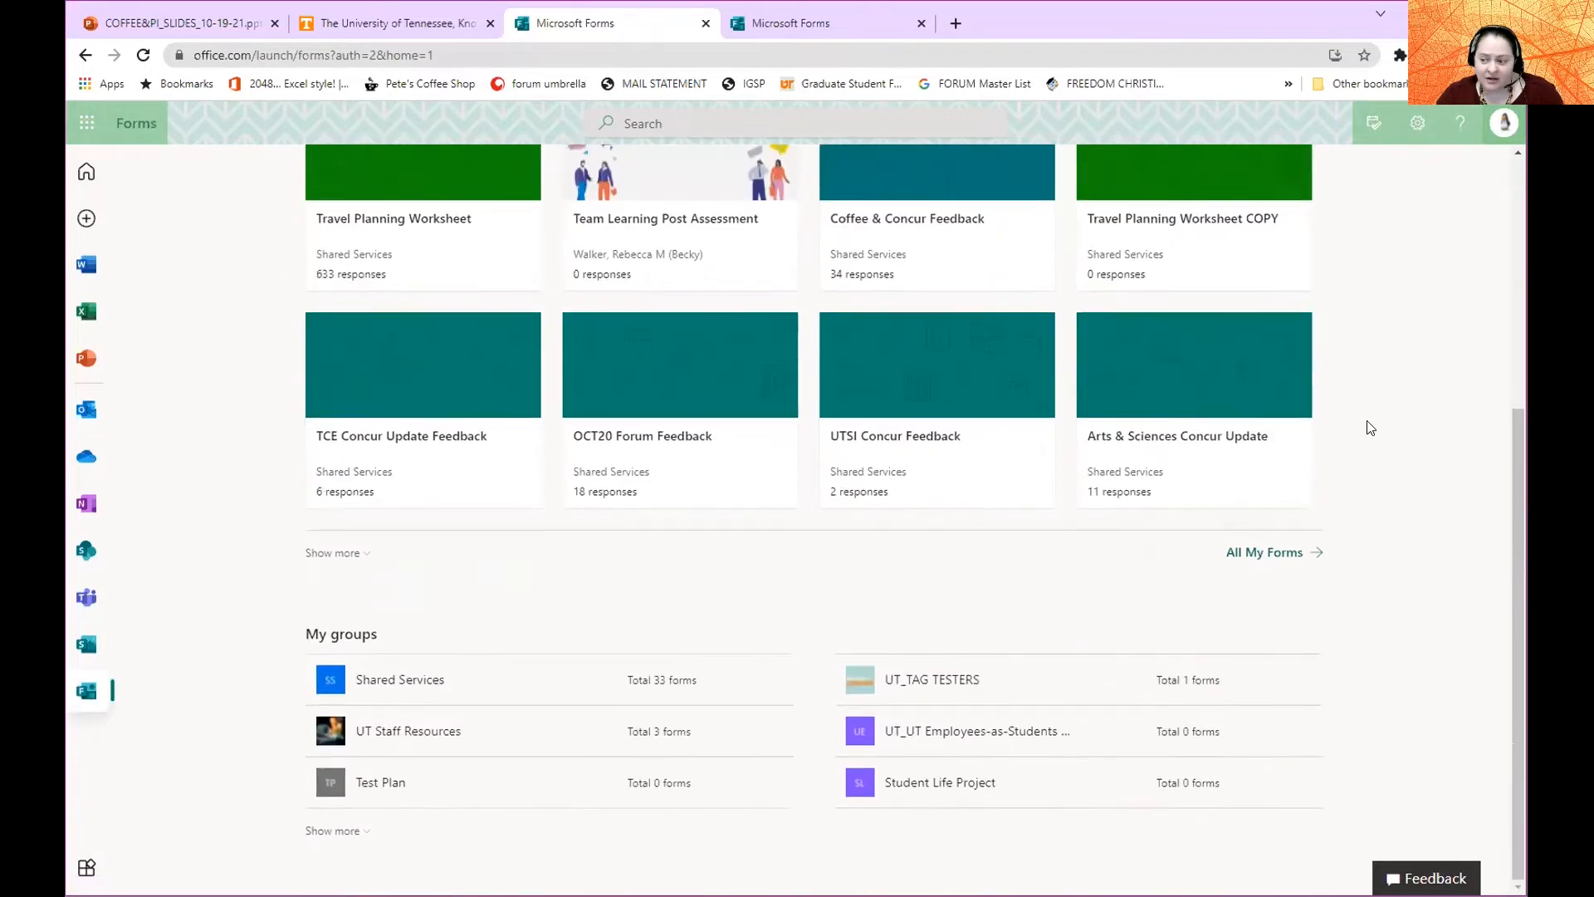
pyautogui.click(332, 553)
pyautogui.scroll(5, 1490, 444)
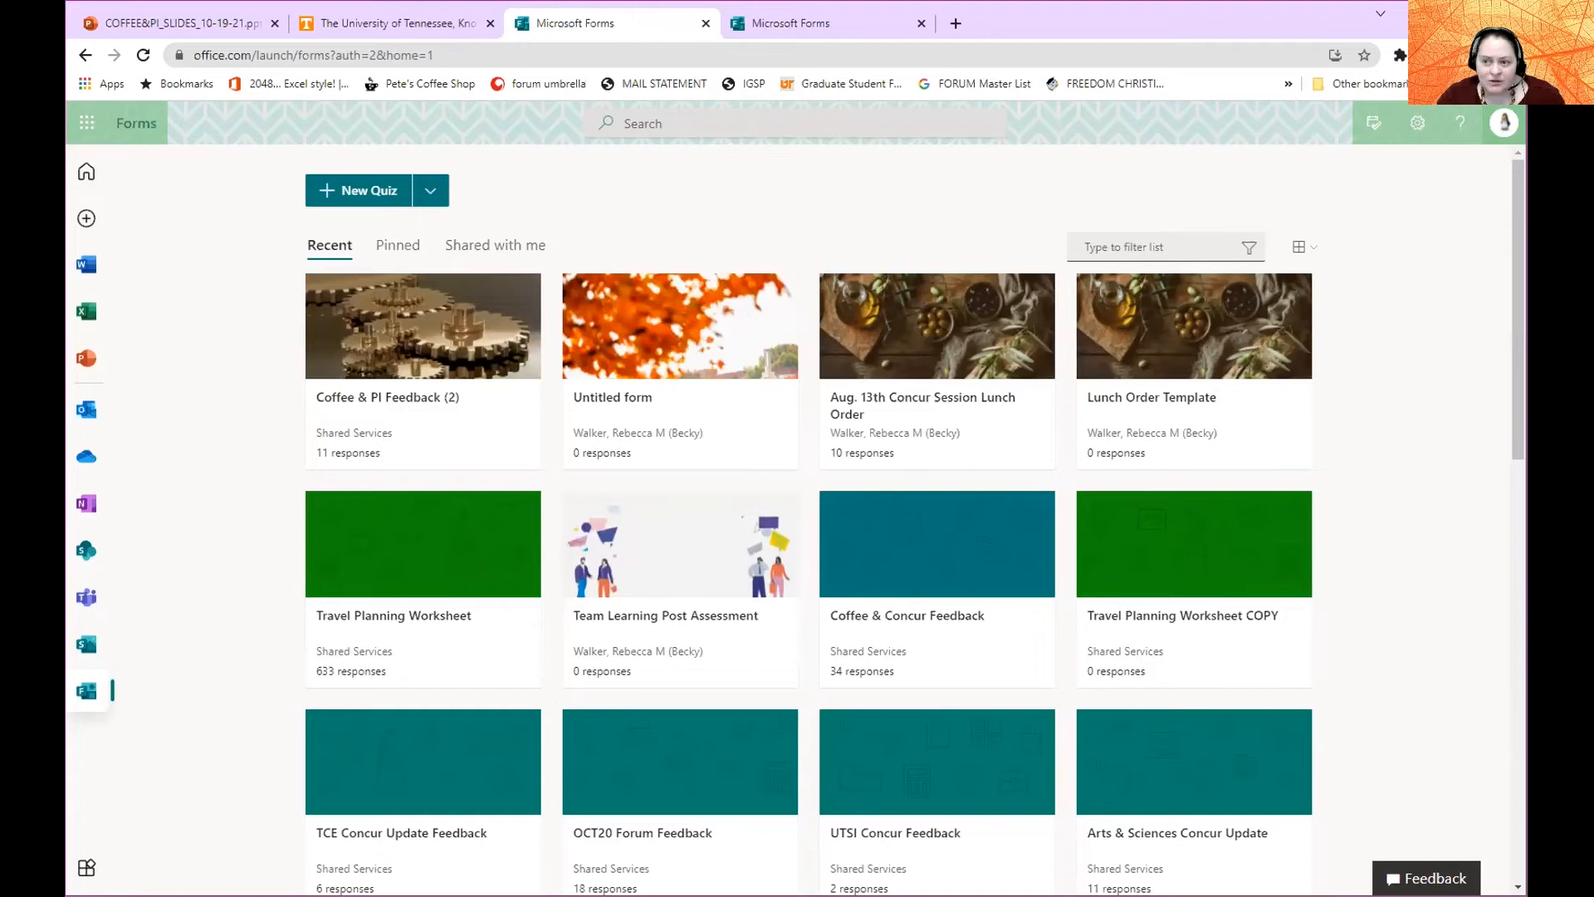
pyautogui.click(920, 24)
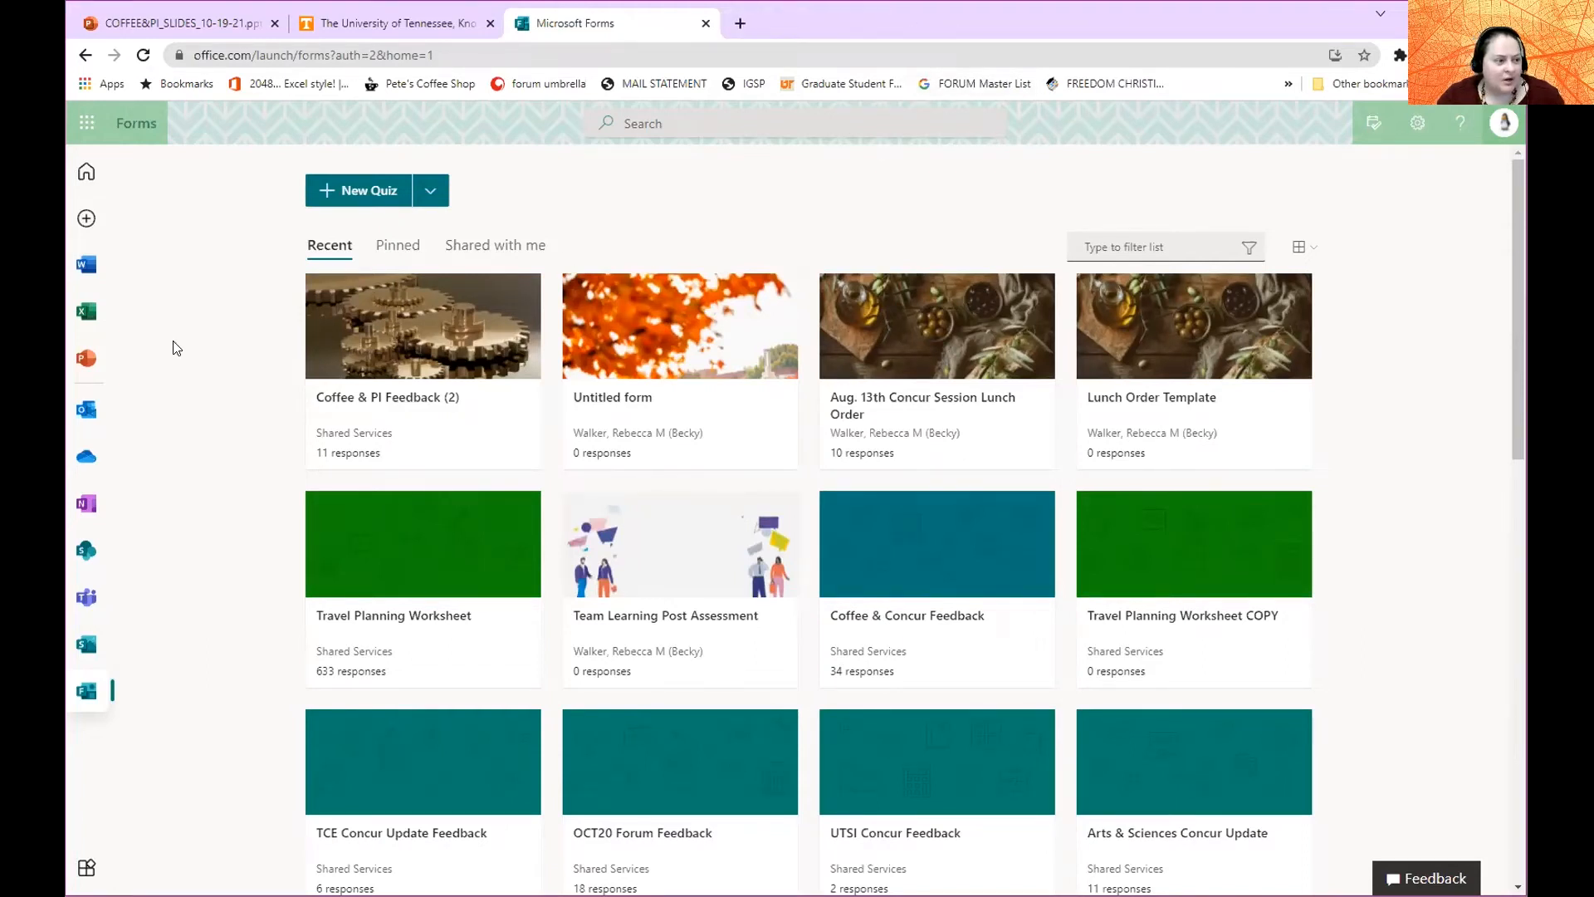
# Open the Coffee & PI Feedback (2) form and open its title and description for editing.
pyautogui.click(409, 324)
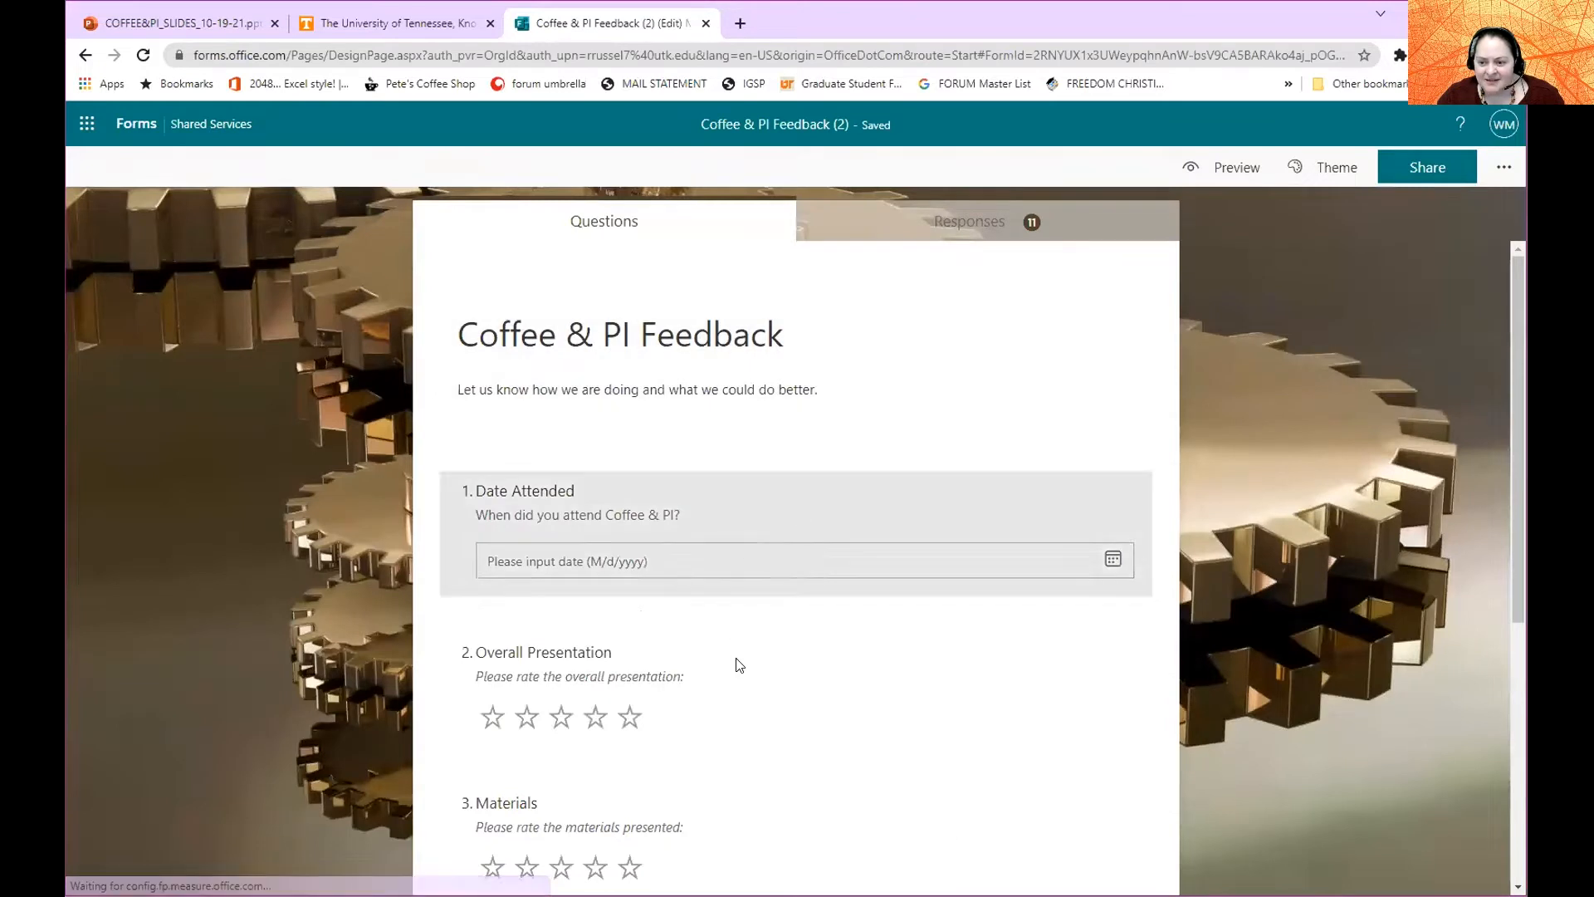
pyautogui.click(858, 344)
pyautogui.click(958, 368)
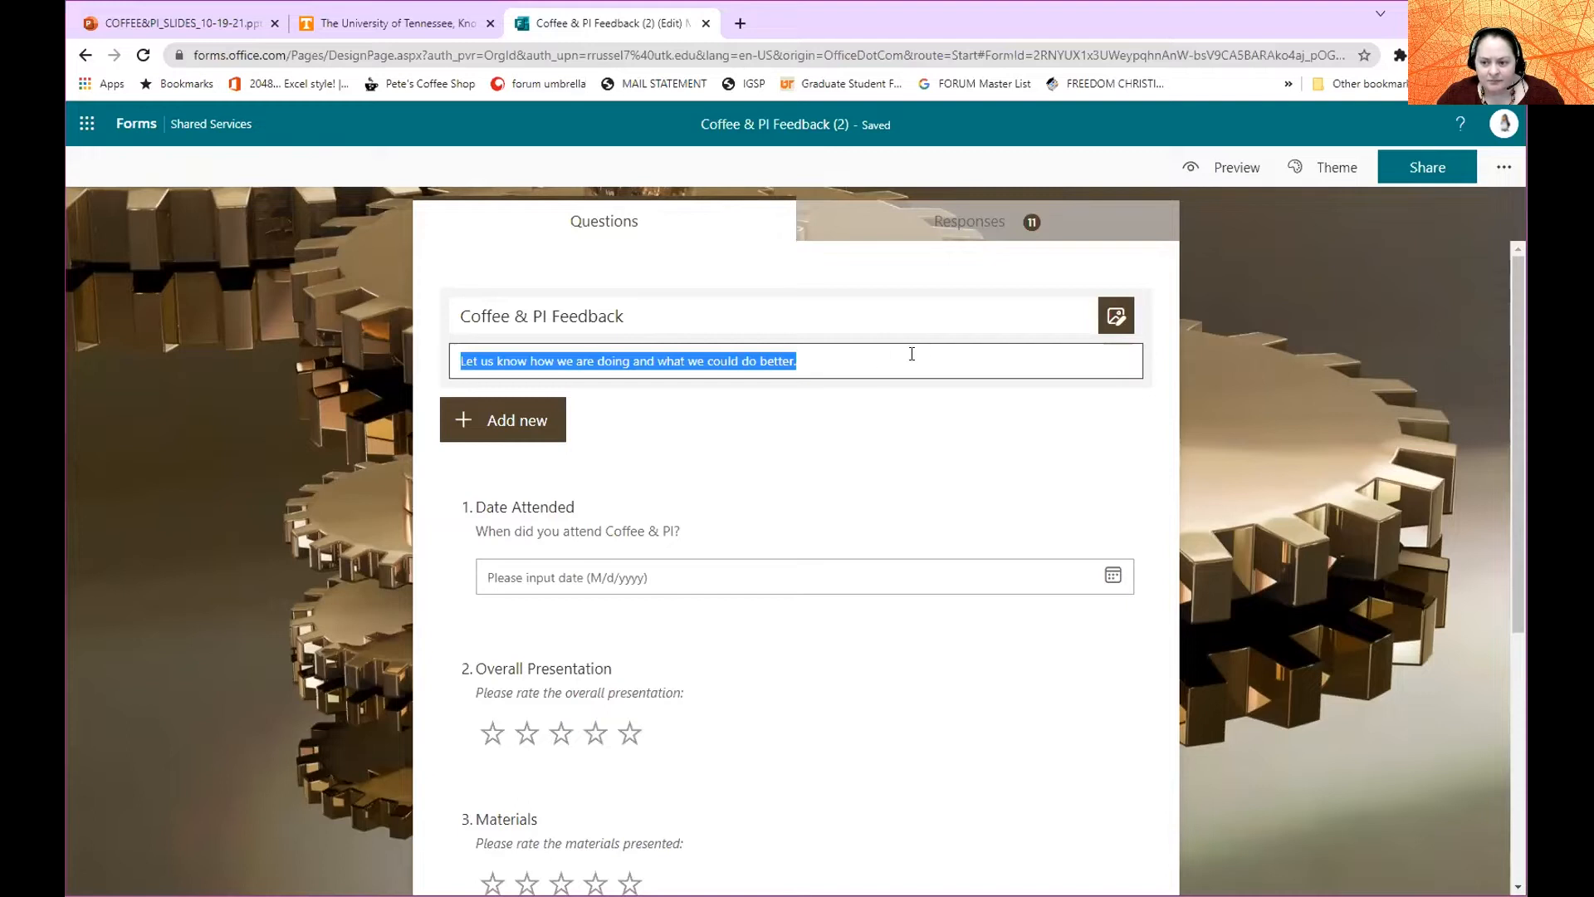
pyautogui.scroll(-1, 906, 453)
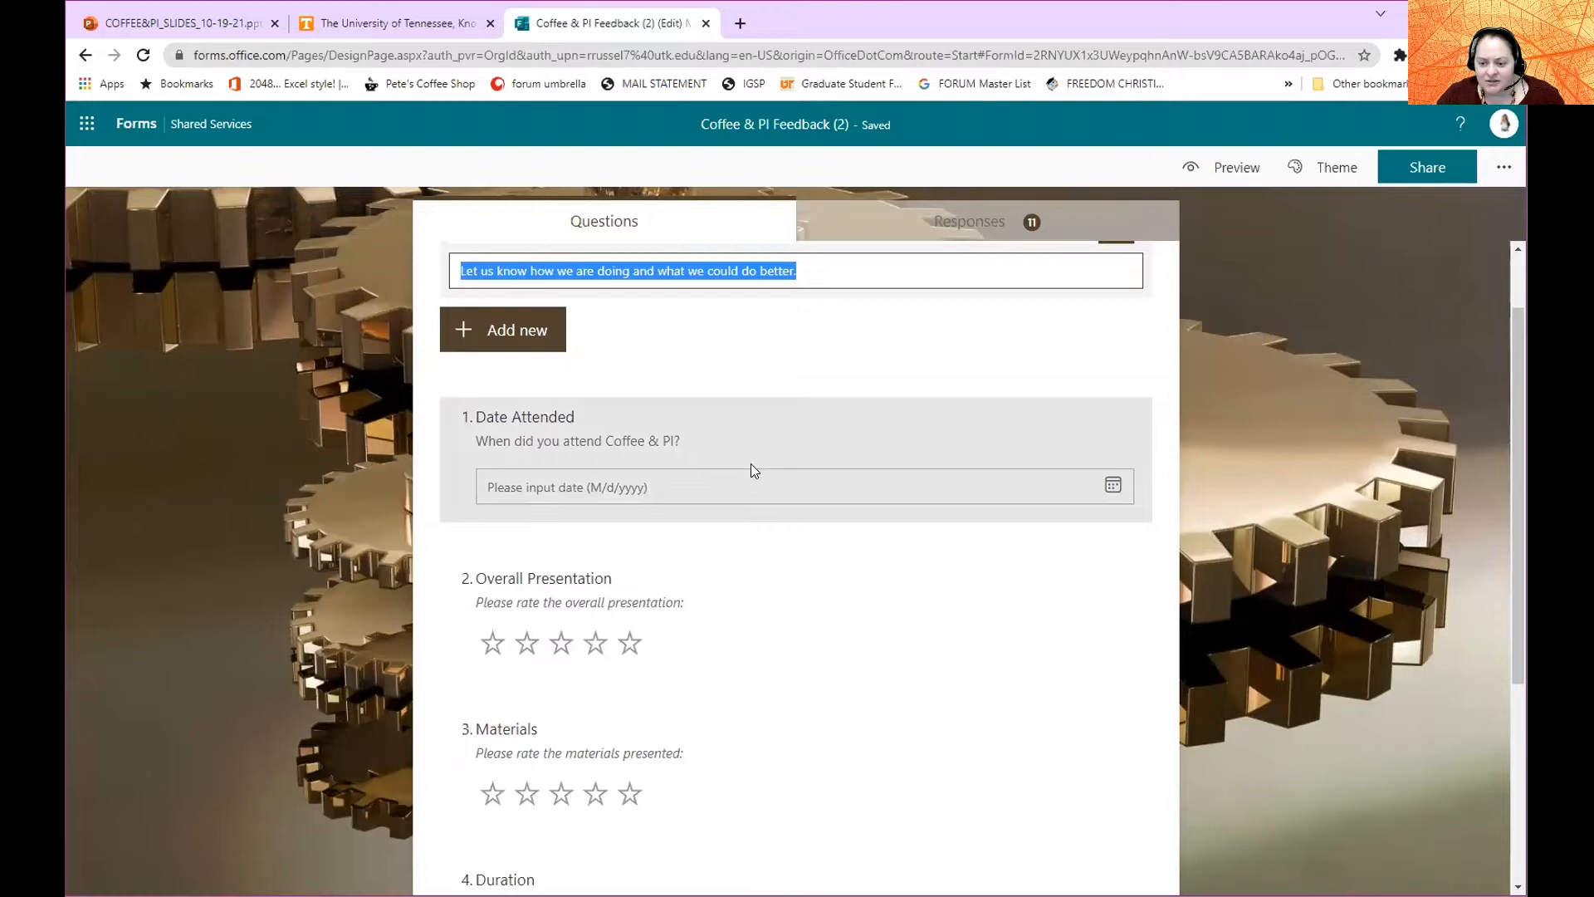
# Examine the feedback form's date, star-rating and comments questions with their settings, and return to the forms list.
pyautogui.click(675, 439)
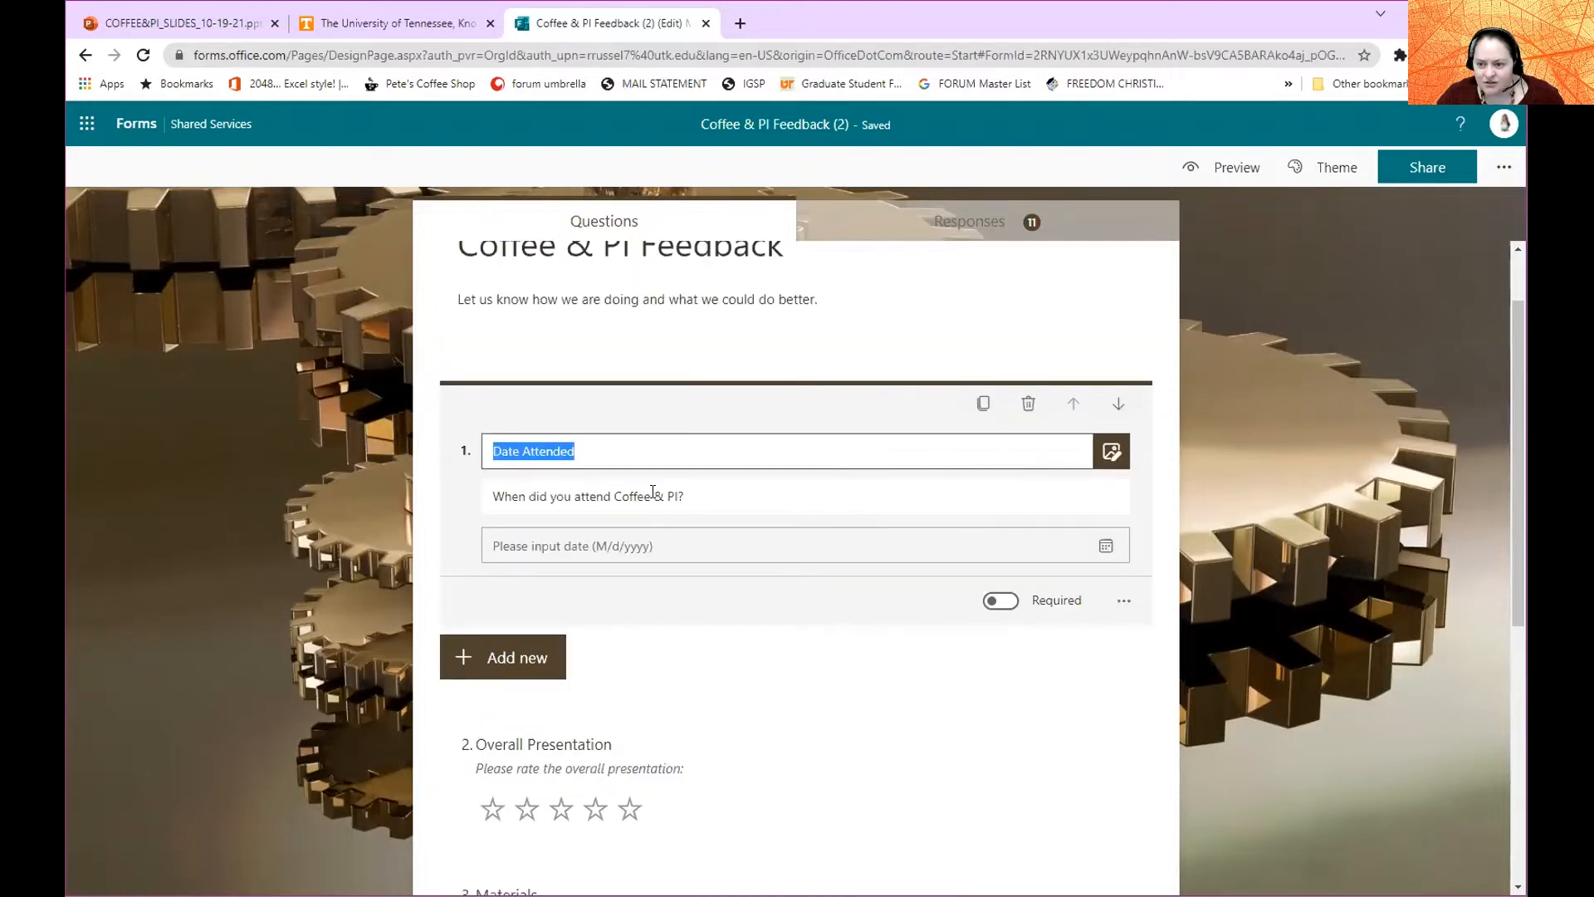
pyautogui.scroll(-2, 816, 673)
pyautogui.click(822, 591)
pyautogui.scroll(-5, 823, 593)
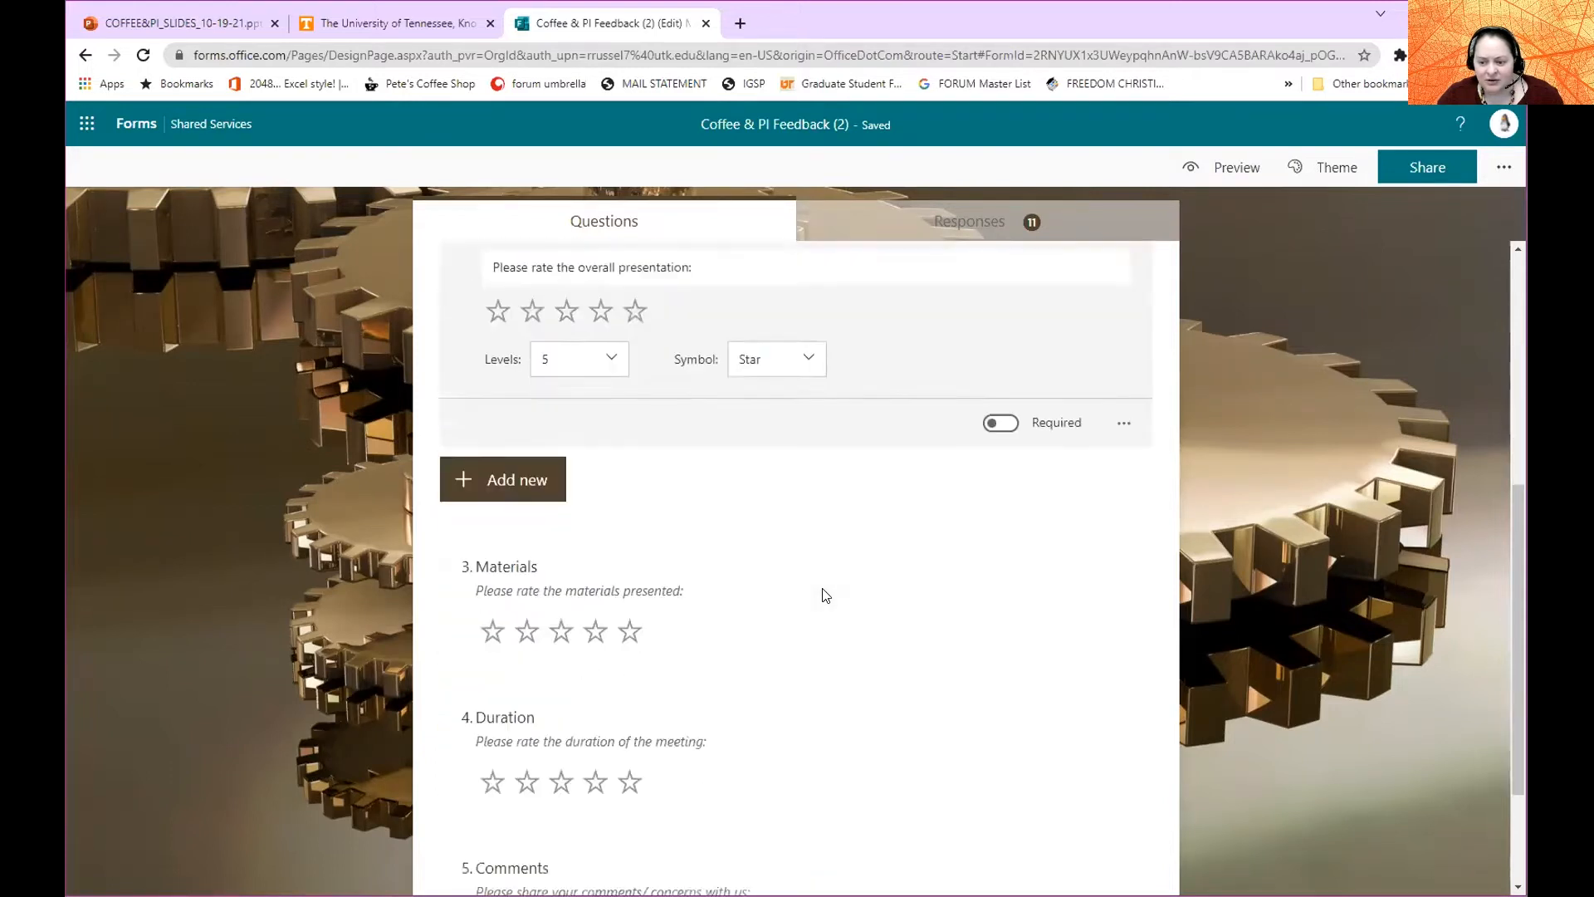
pyautogui.click(822, 749)
pyautogui.click(548, 682)
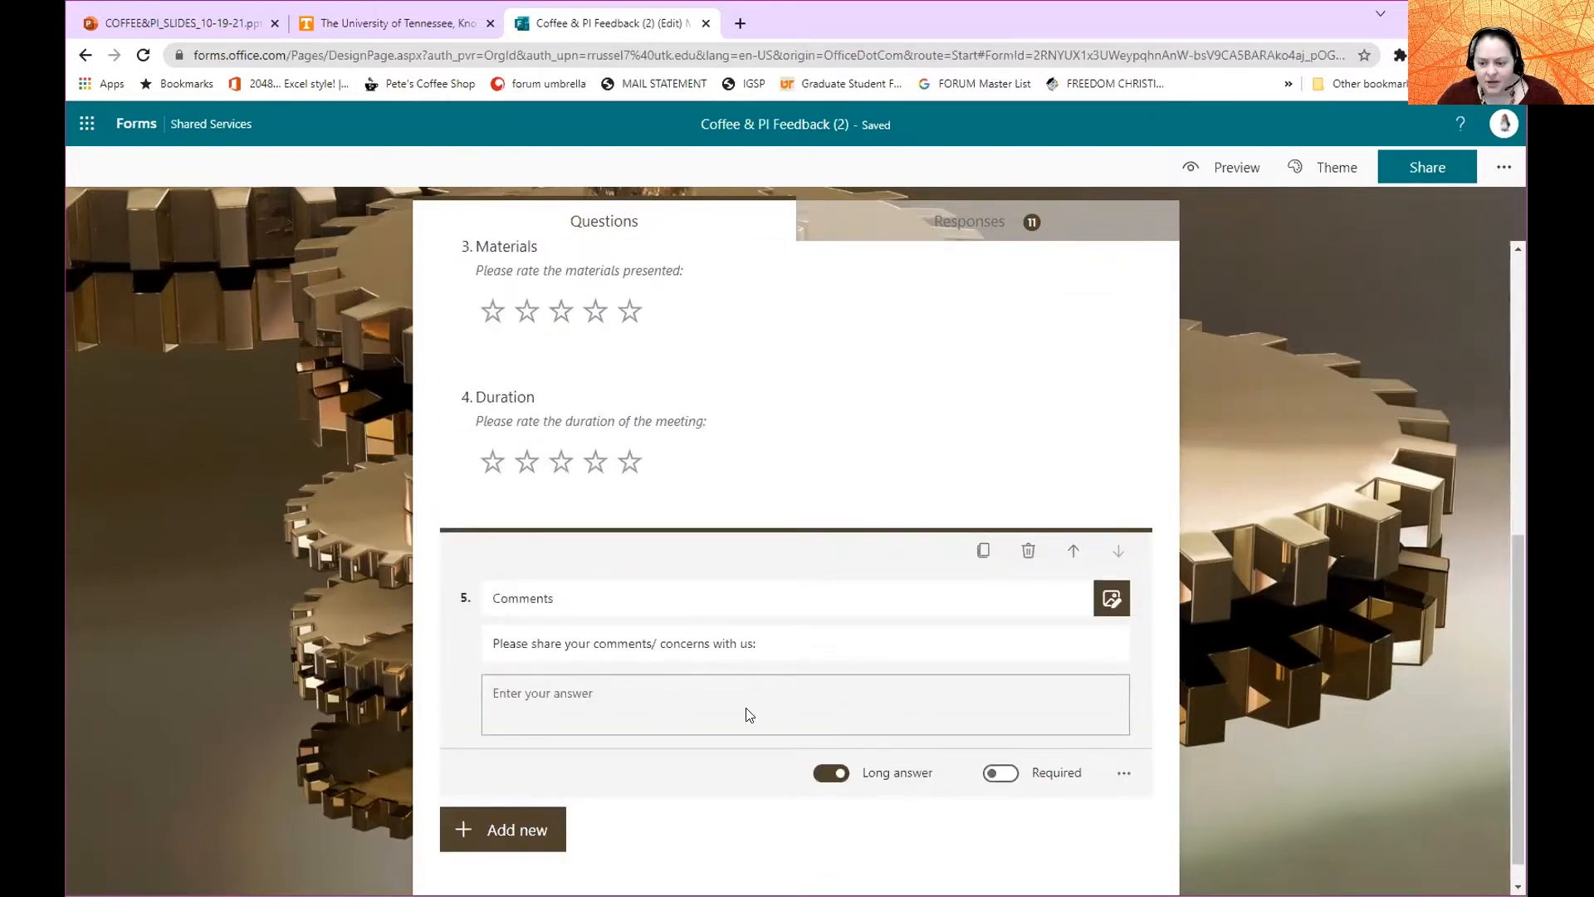
pyautogui.scroll(4, 854, 676)
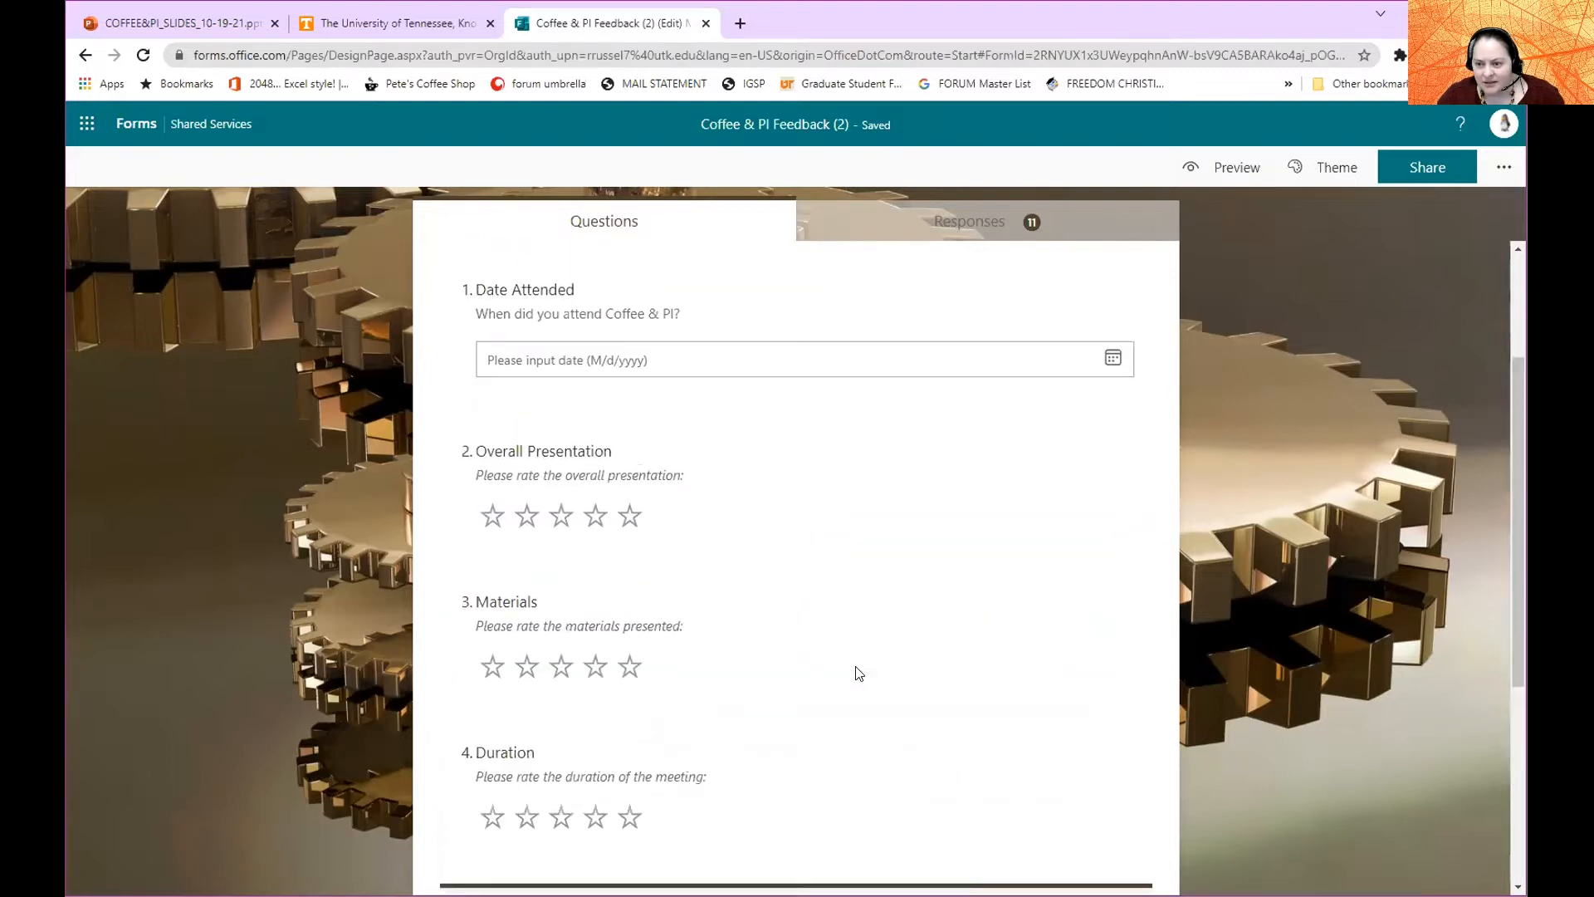
pyautogui.scroll(-5, 853, 665)
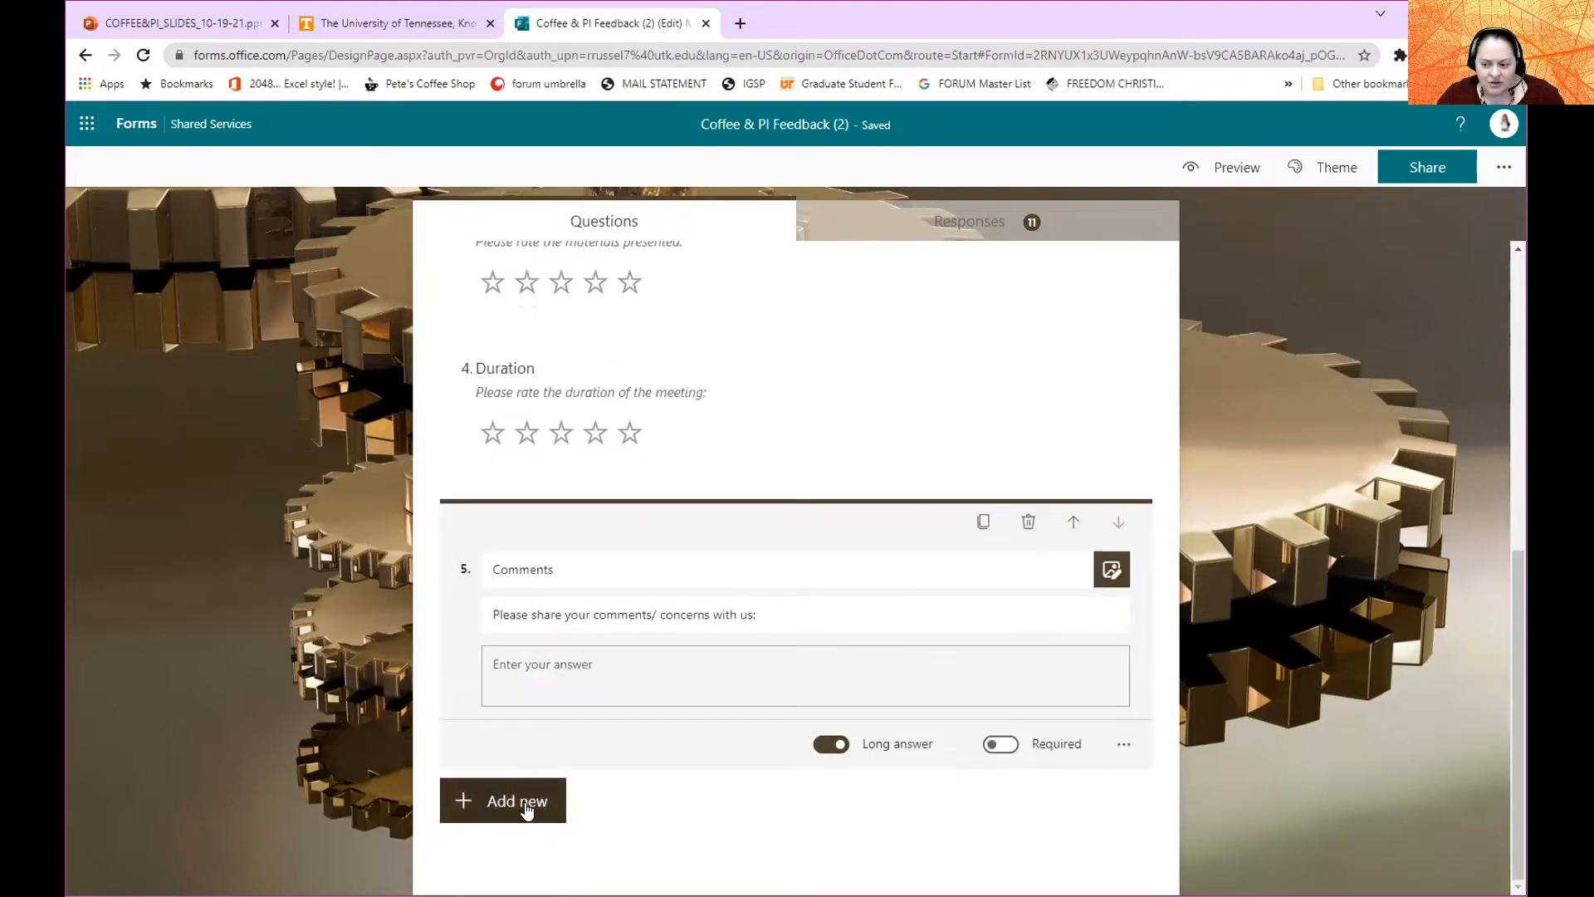
pyautogui.scroll(6, 817, 721)
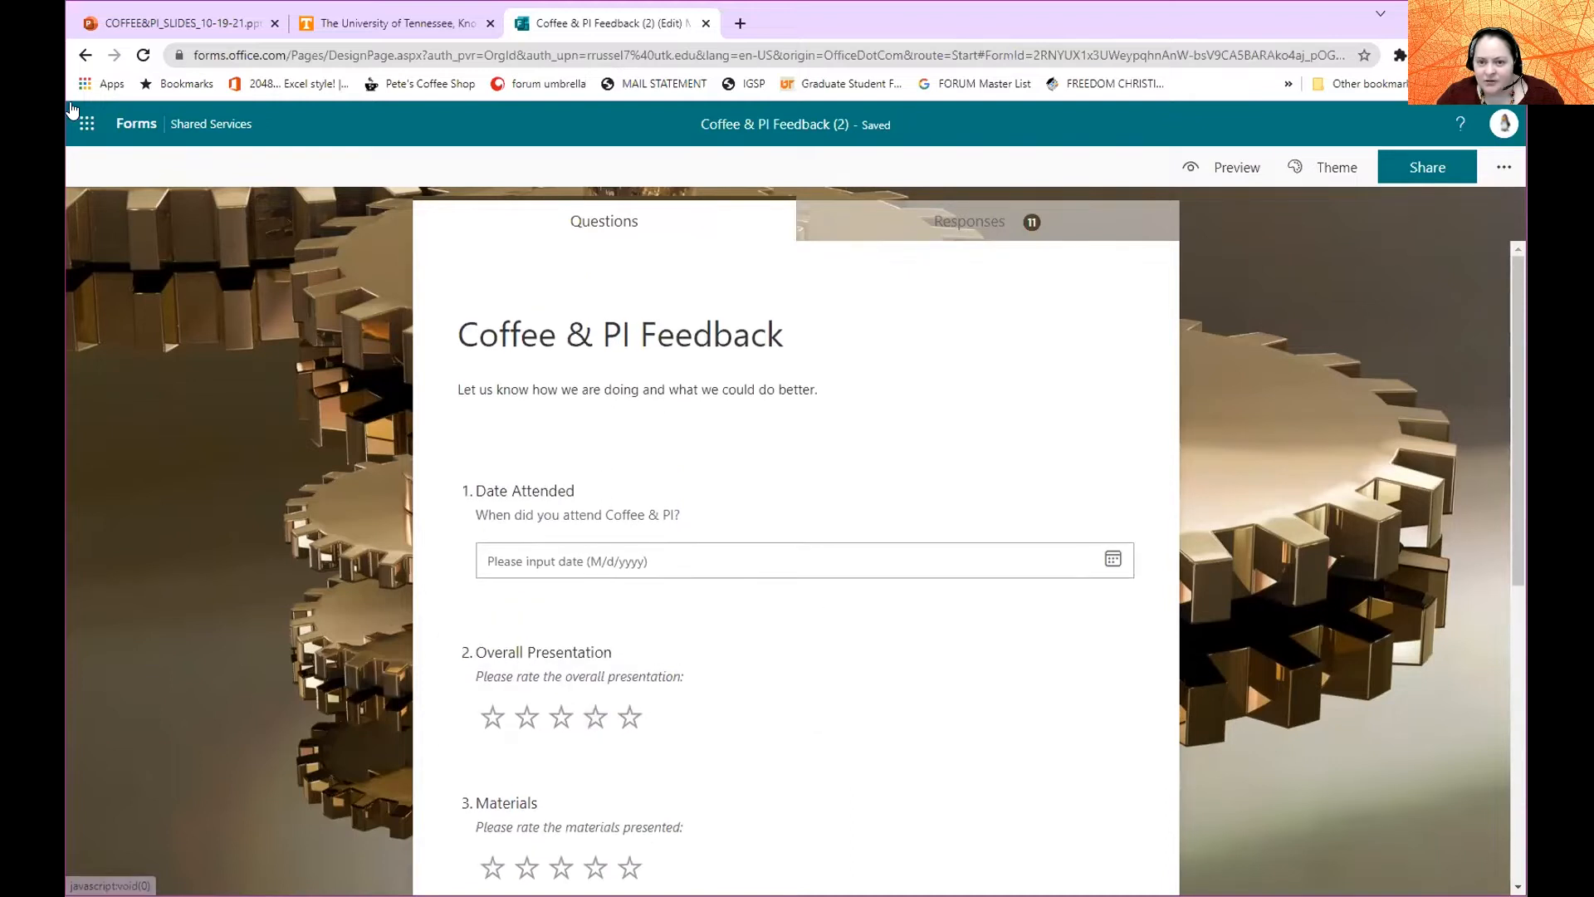
pyautogui.click(86, 56)
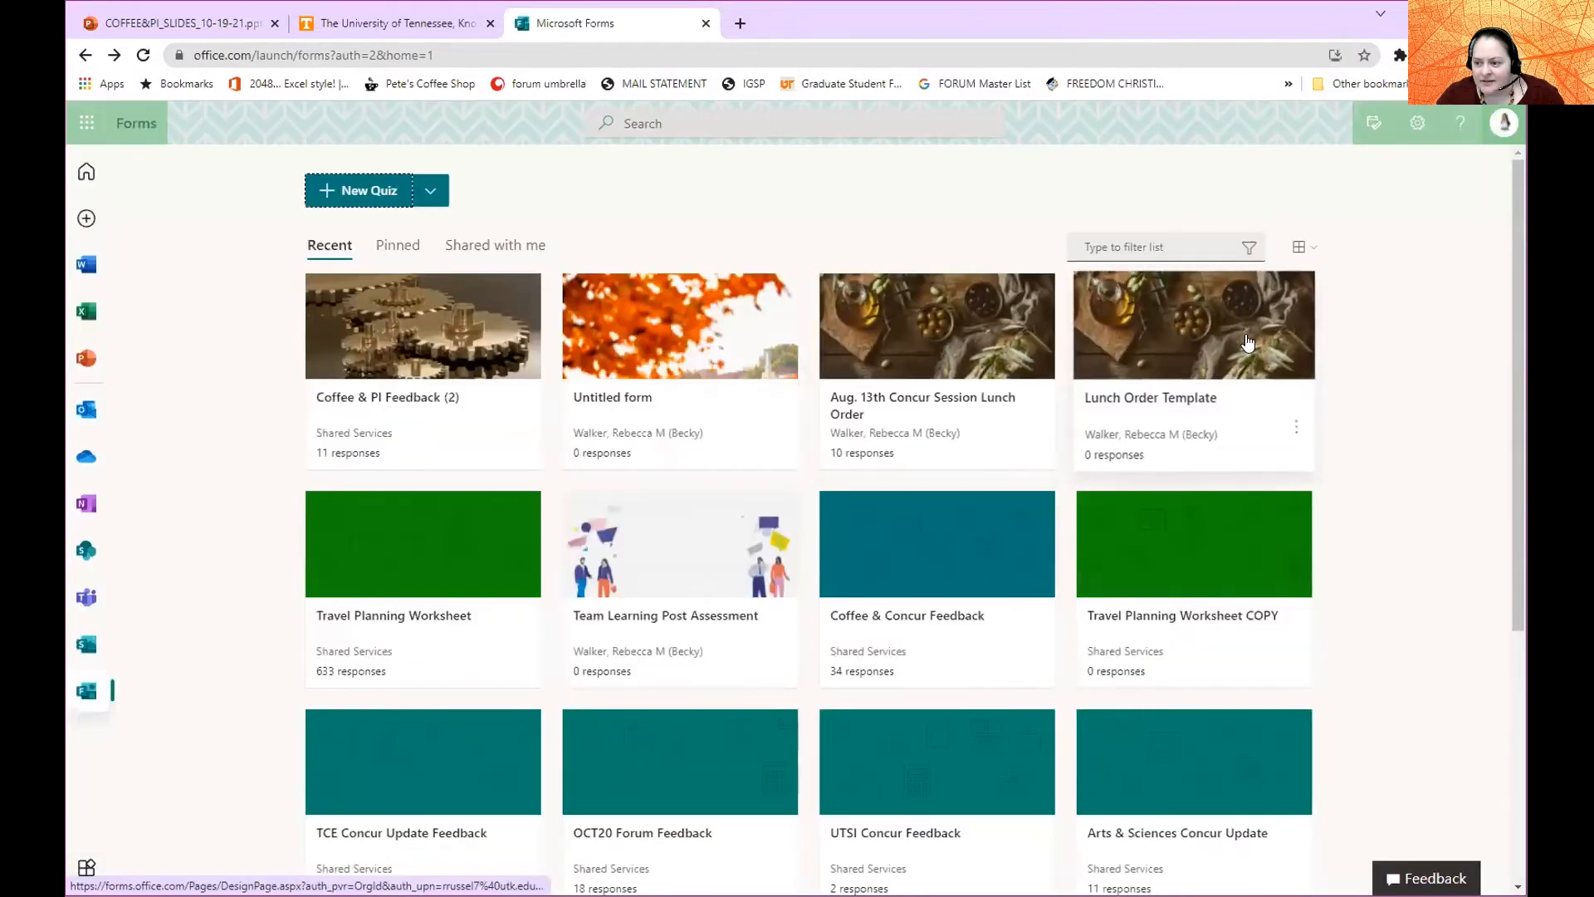
# Open the Lunch Order Template form and examine its questions from Boxed Lunch Type to Allergies/Dietary Needs.
pyautogui.click(1189, 328)
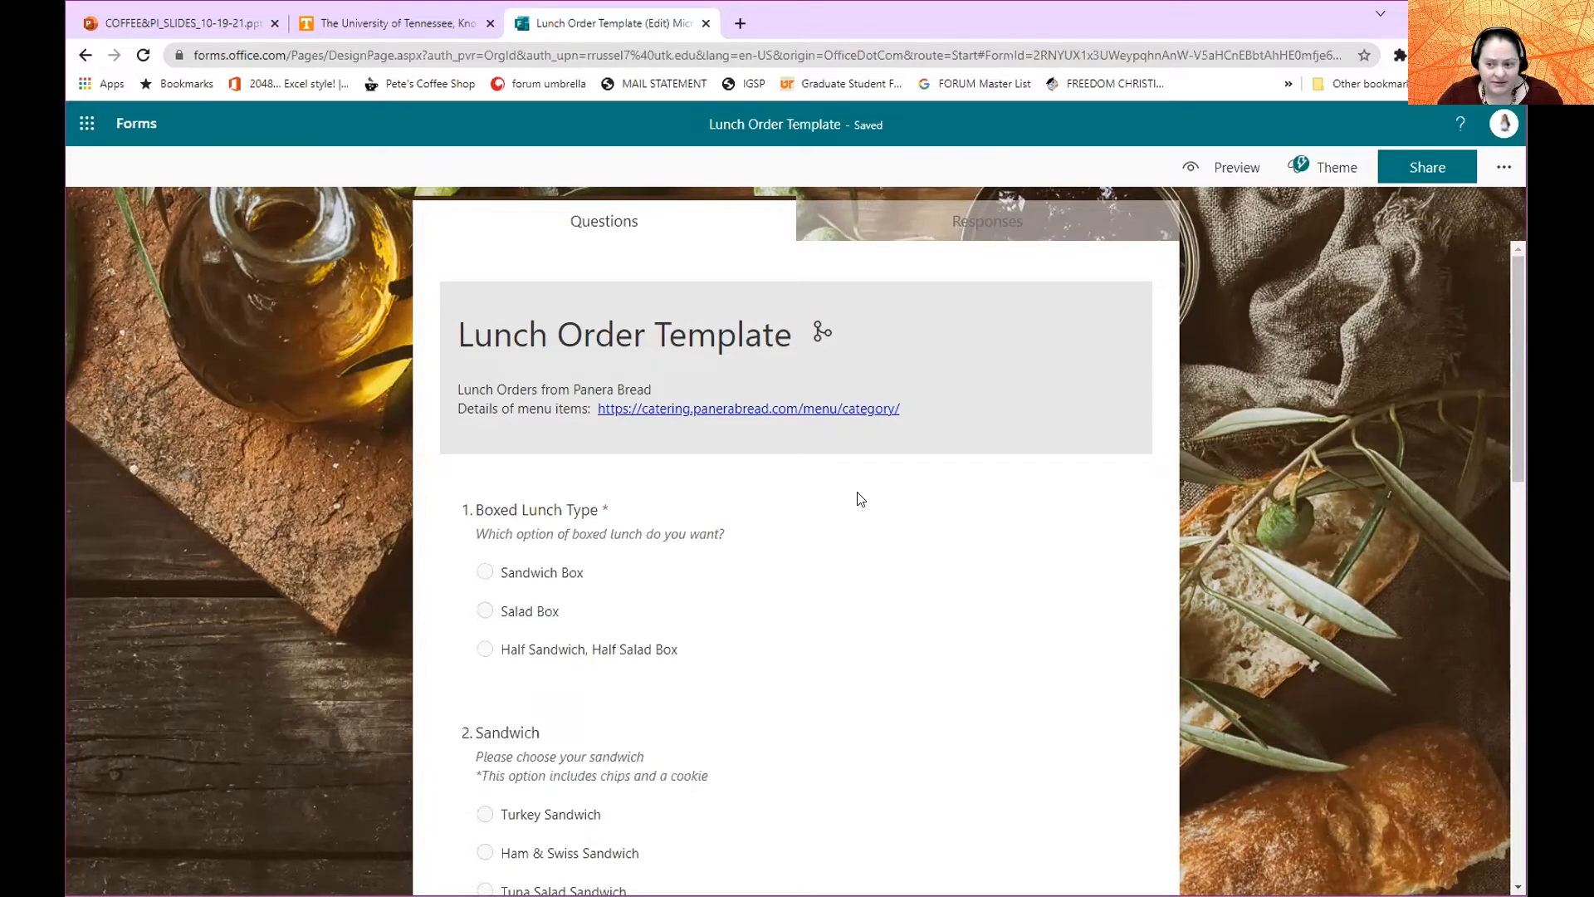
pyautogui.scroll(-6, 878, 514)
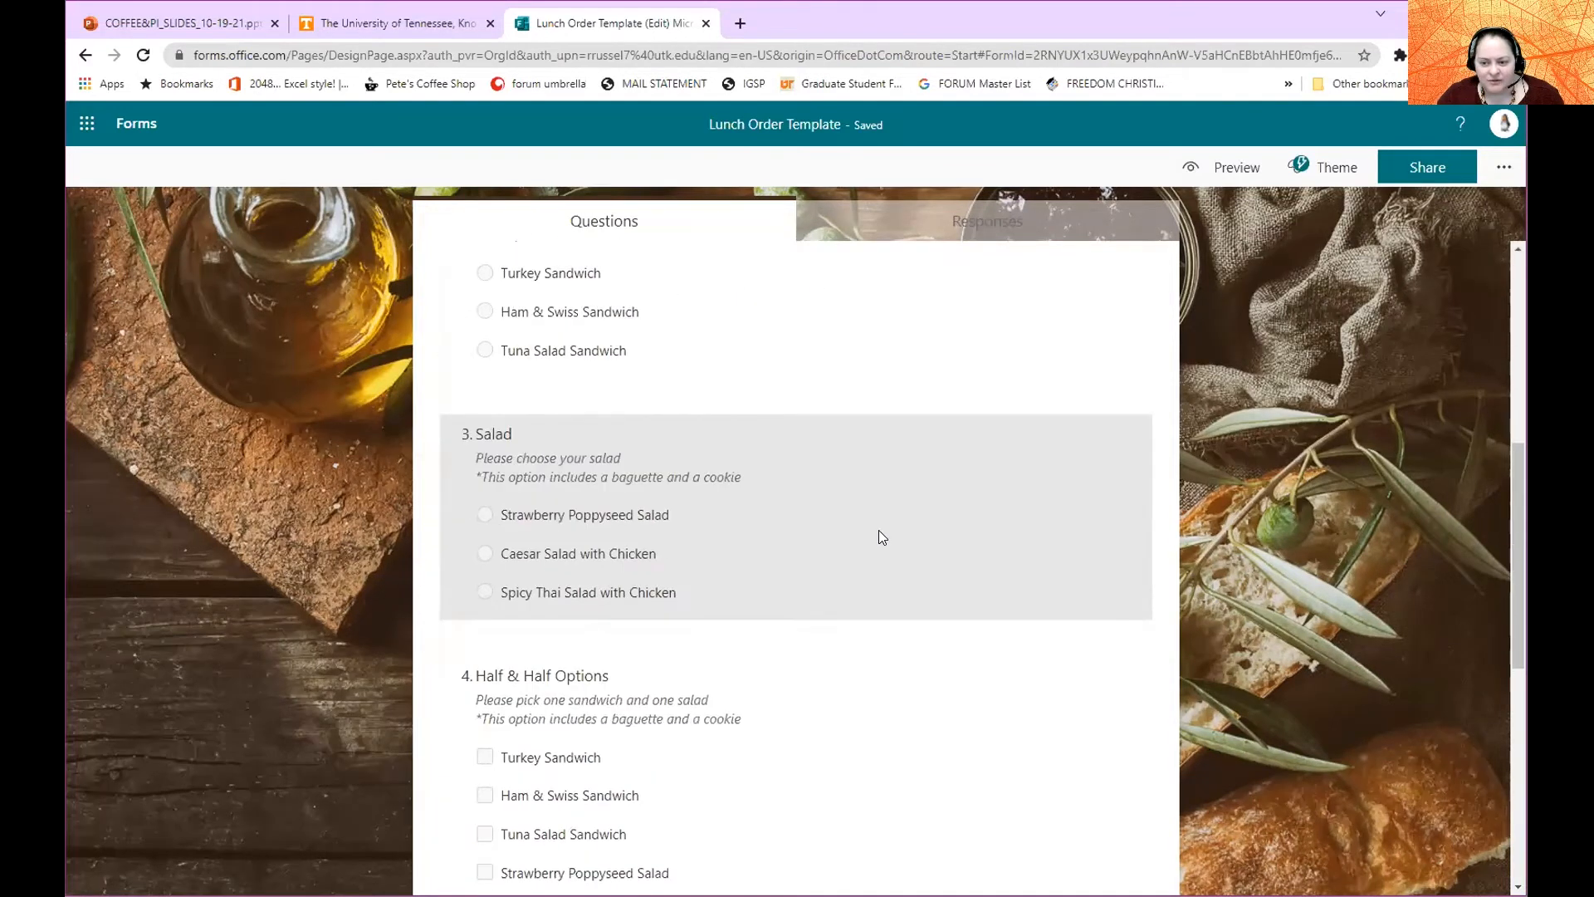
pyautogui.scroll(-2, 878, 531)
pyautogui.scroll(8, 847, 595)
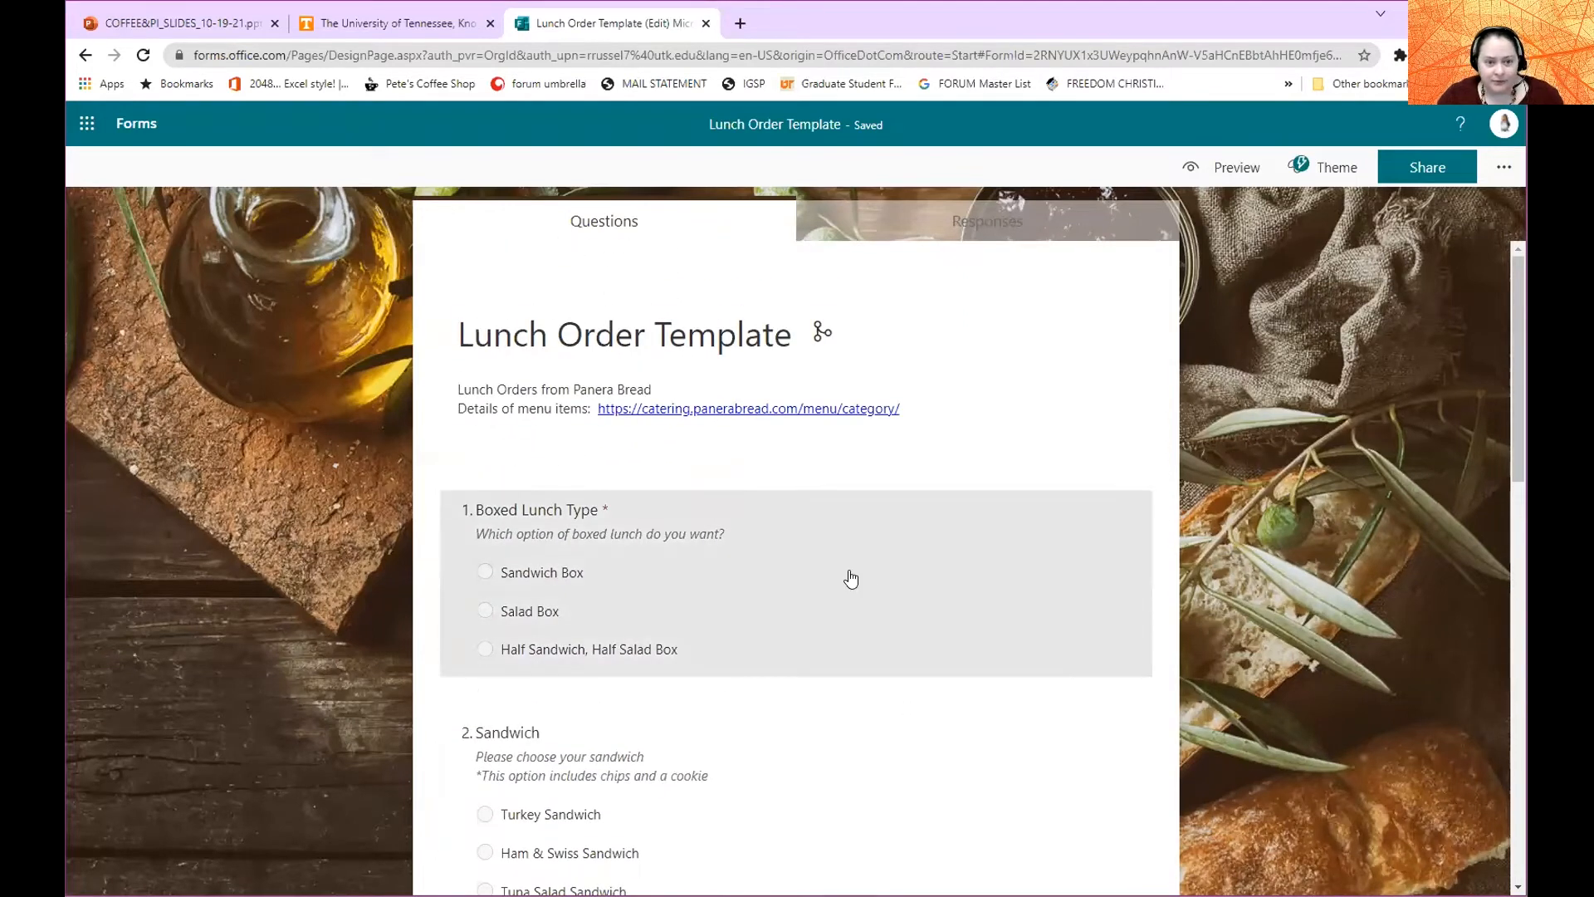
pyautogui.scroll(-1, 911, 577)
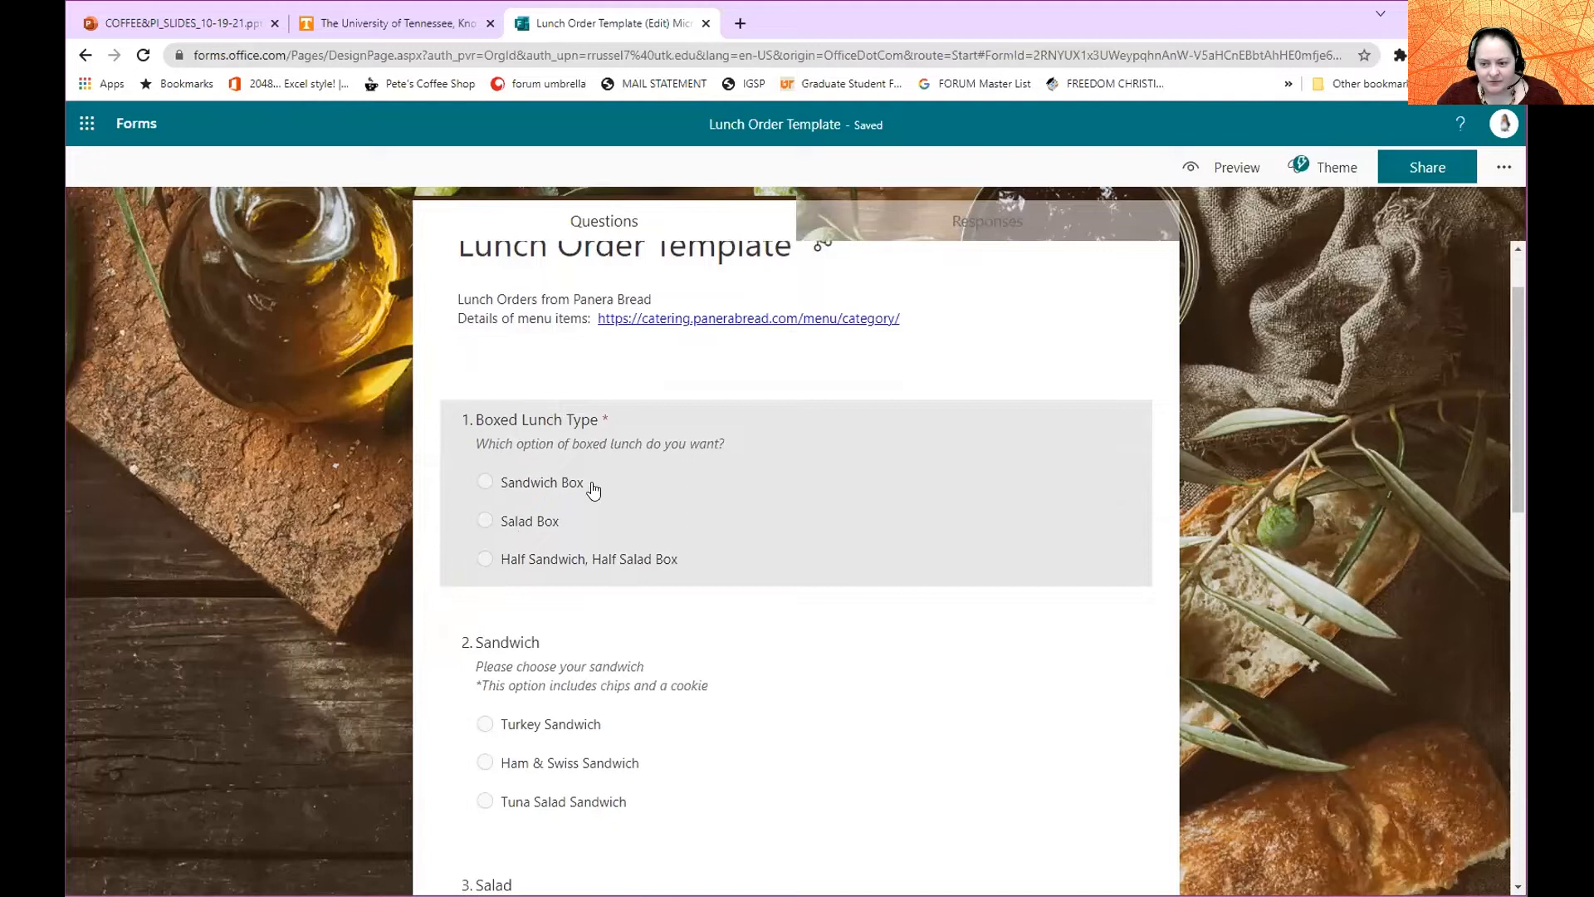
pyautogui.scroll(-2, 831, 538)
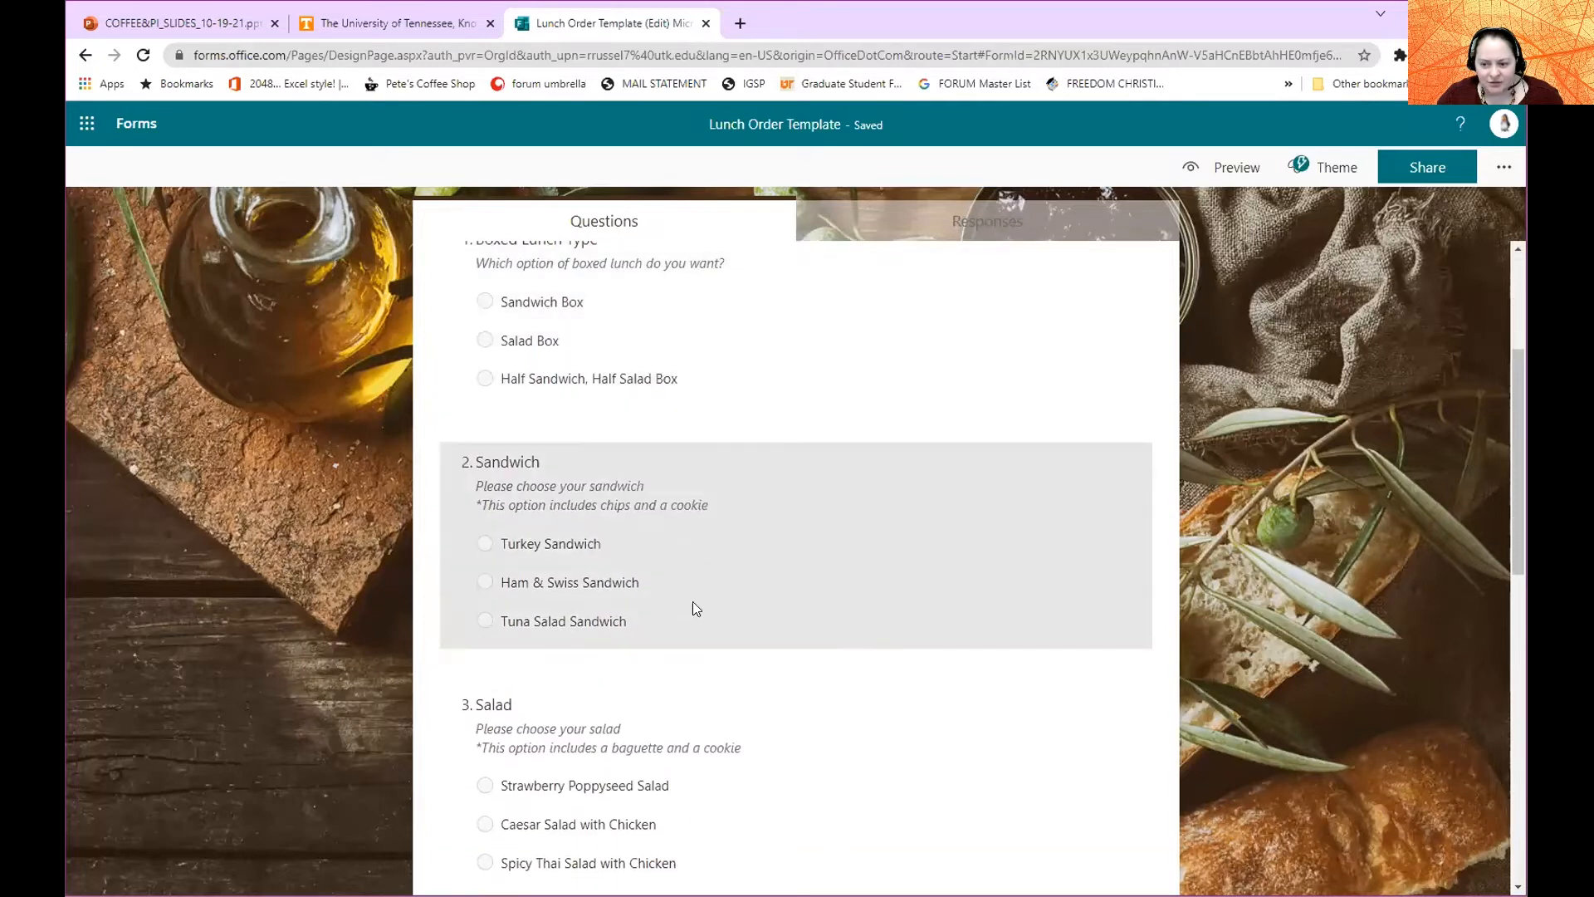
pyautogui.scroll(-2, 692, 601)
pyautogui.scroll(-5, 807, 649)
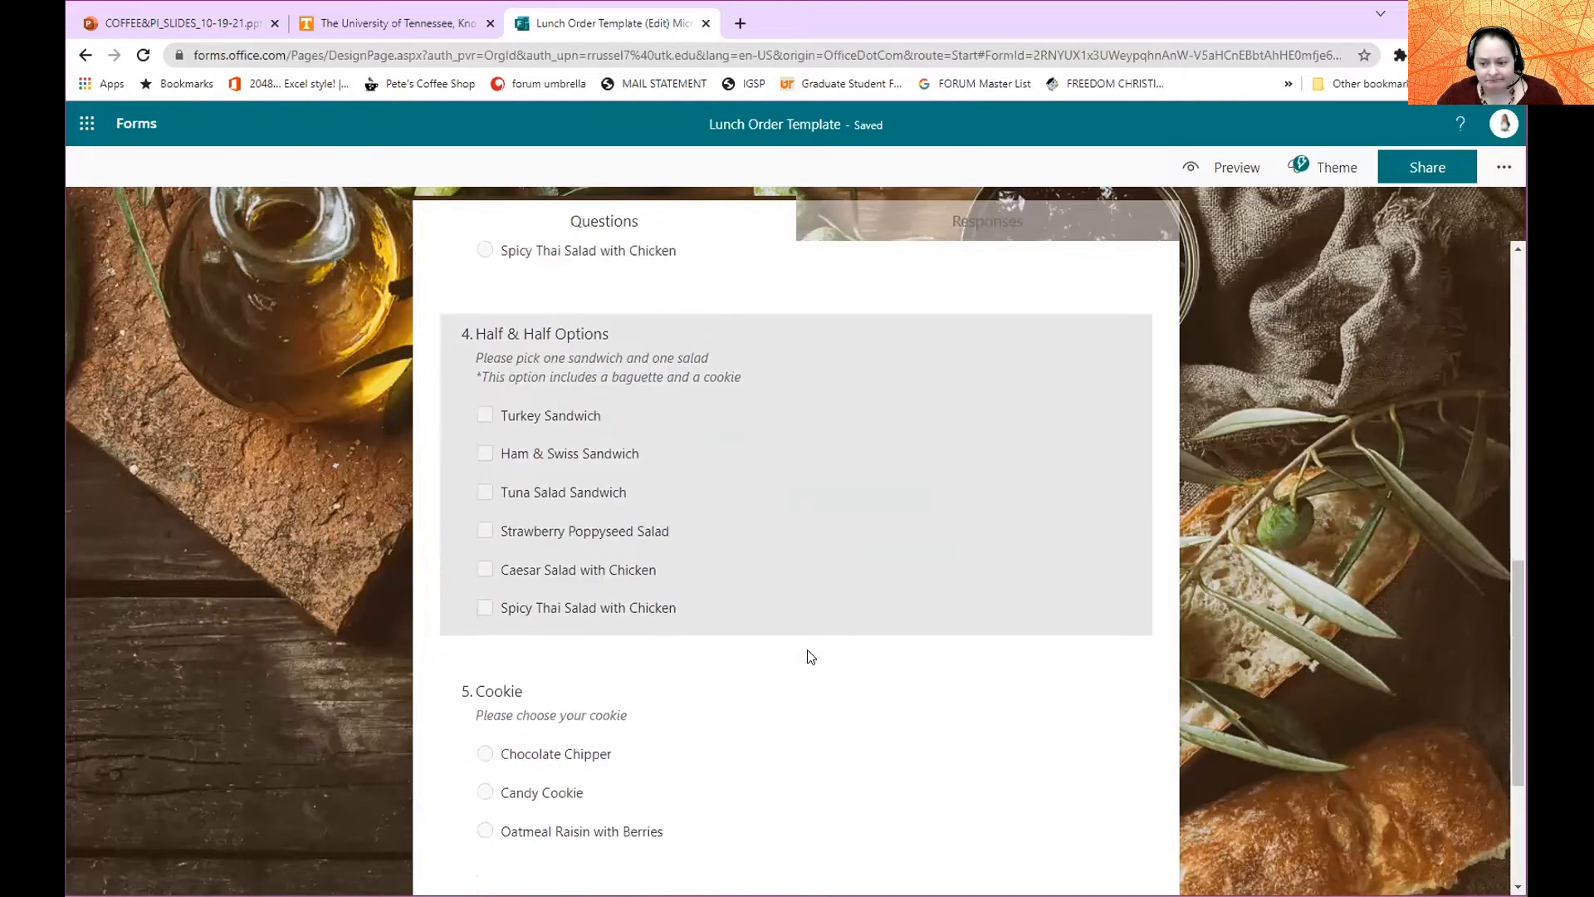
pyautogui.scroll(-3, 835, 478)
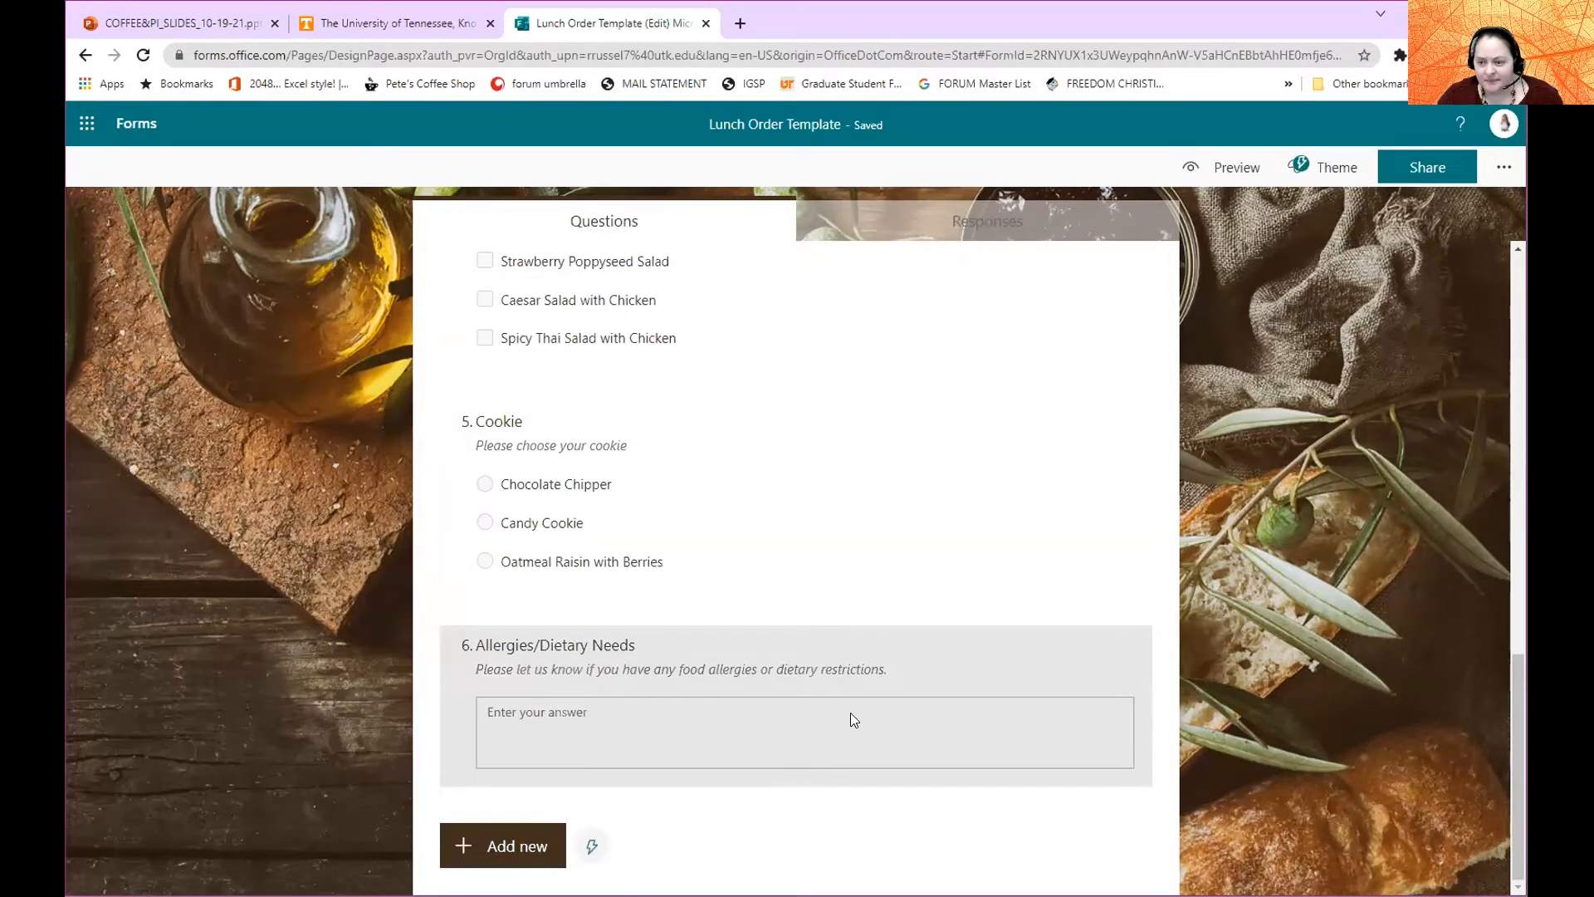
pyautogui.scroll(2, 851, 716)
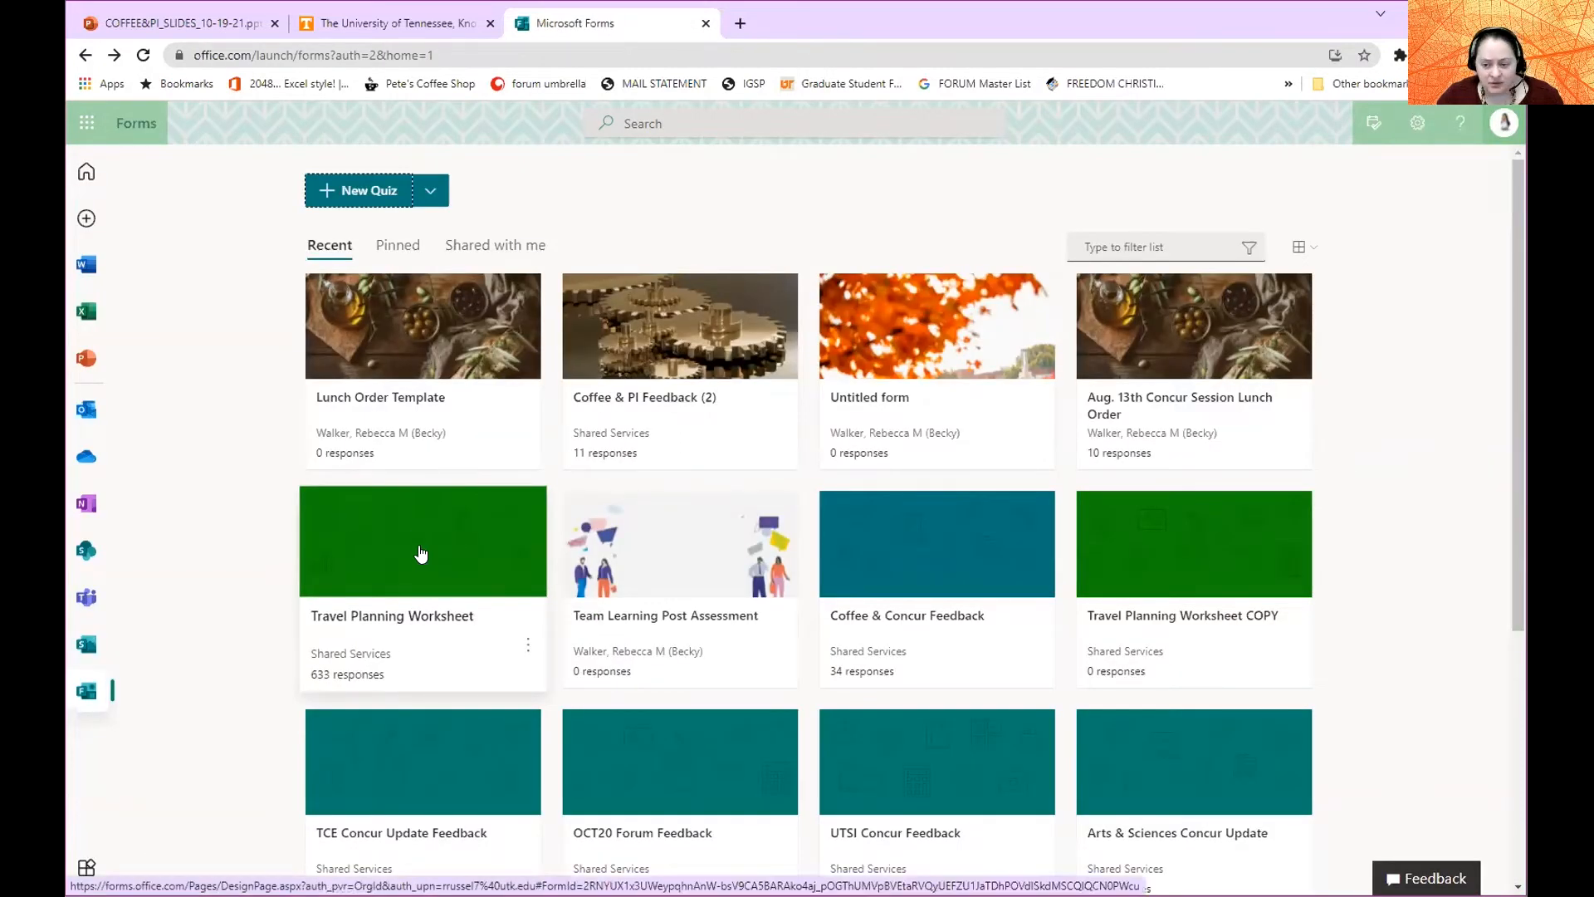
# Open the Travel Planning Worksheet form from the forms list and look through its full set of questions.
pyautogui.click(425, 540)
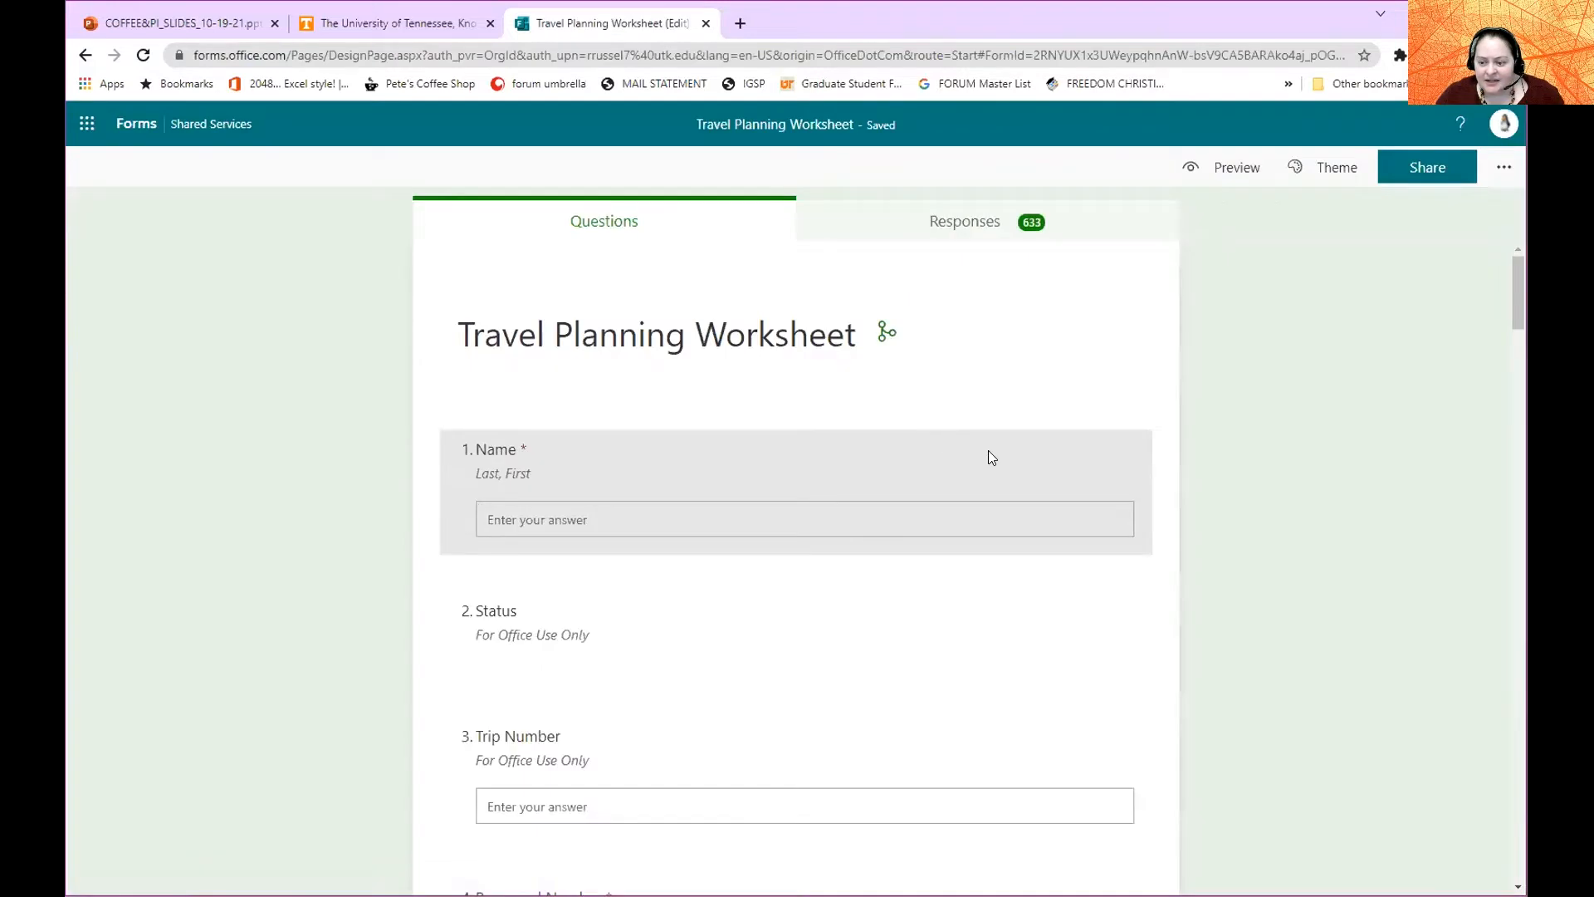
pyautogui.scroll(-10, 878, 580)
pyautogui.scroll(-15, 853, 579)
pyautogui.scroll(20, 828, 723)
pyautogui.scroll(1, 832, 723)
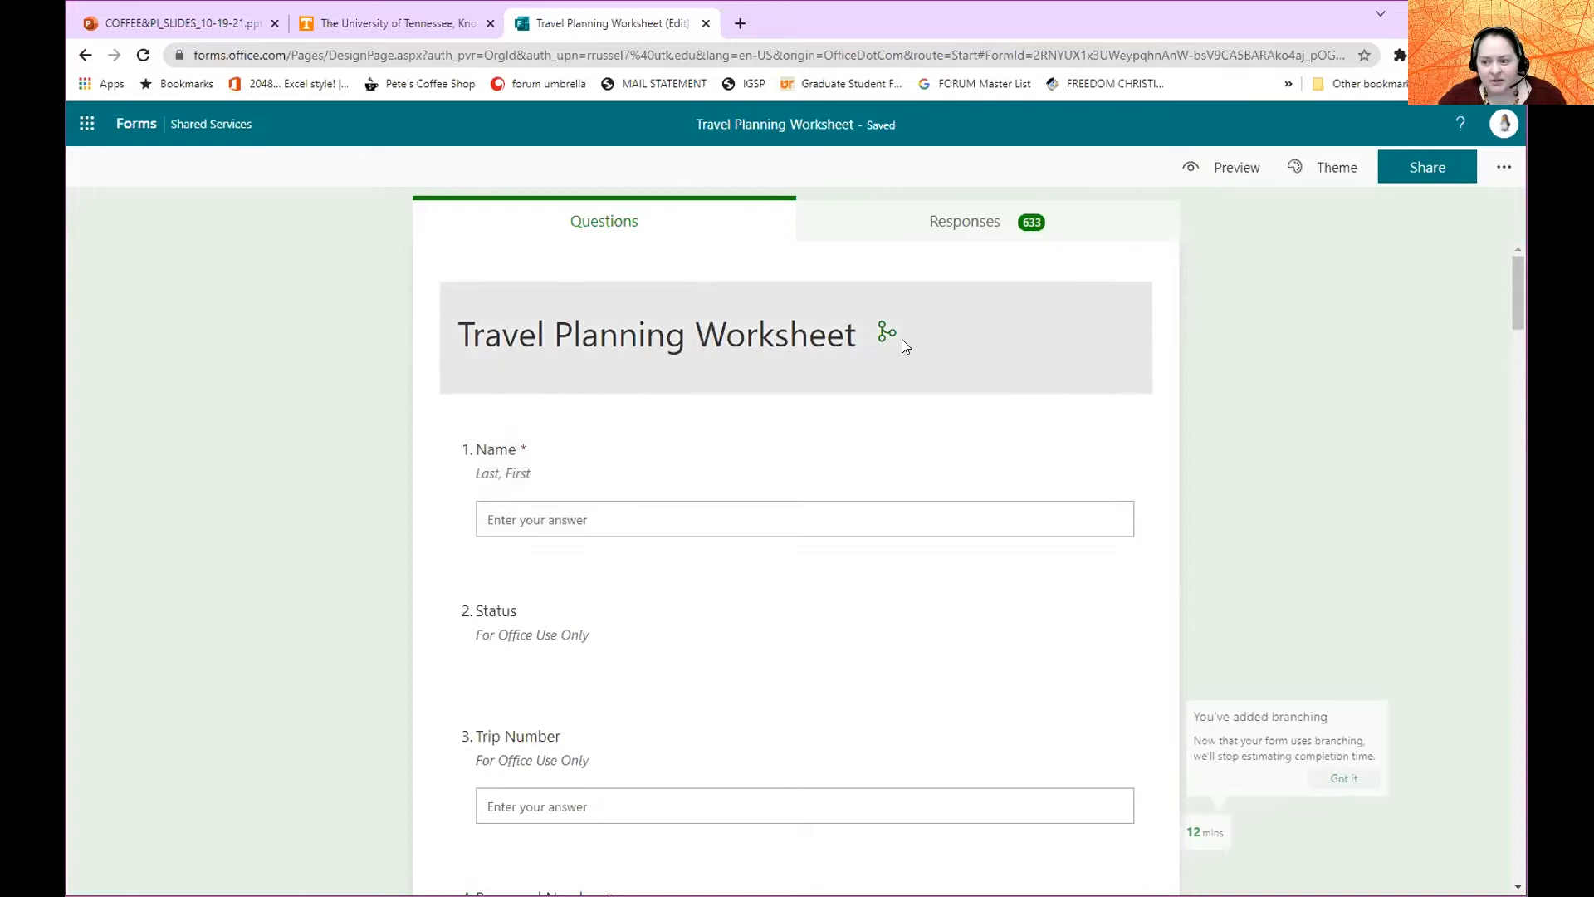
# Open the branching options of the Name question, view its available Go to destinations and return to the worksheet's questions.
pyautogui.click(863, 480)
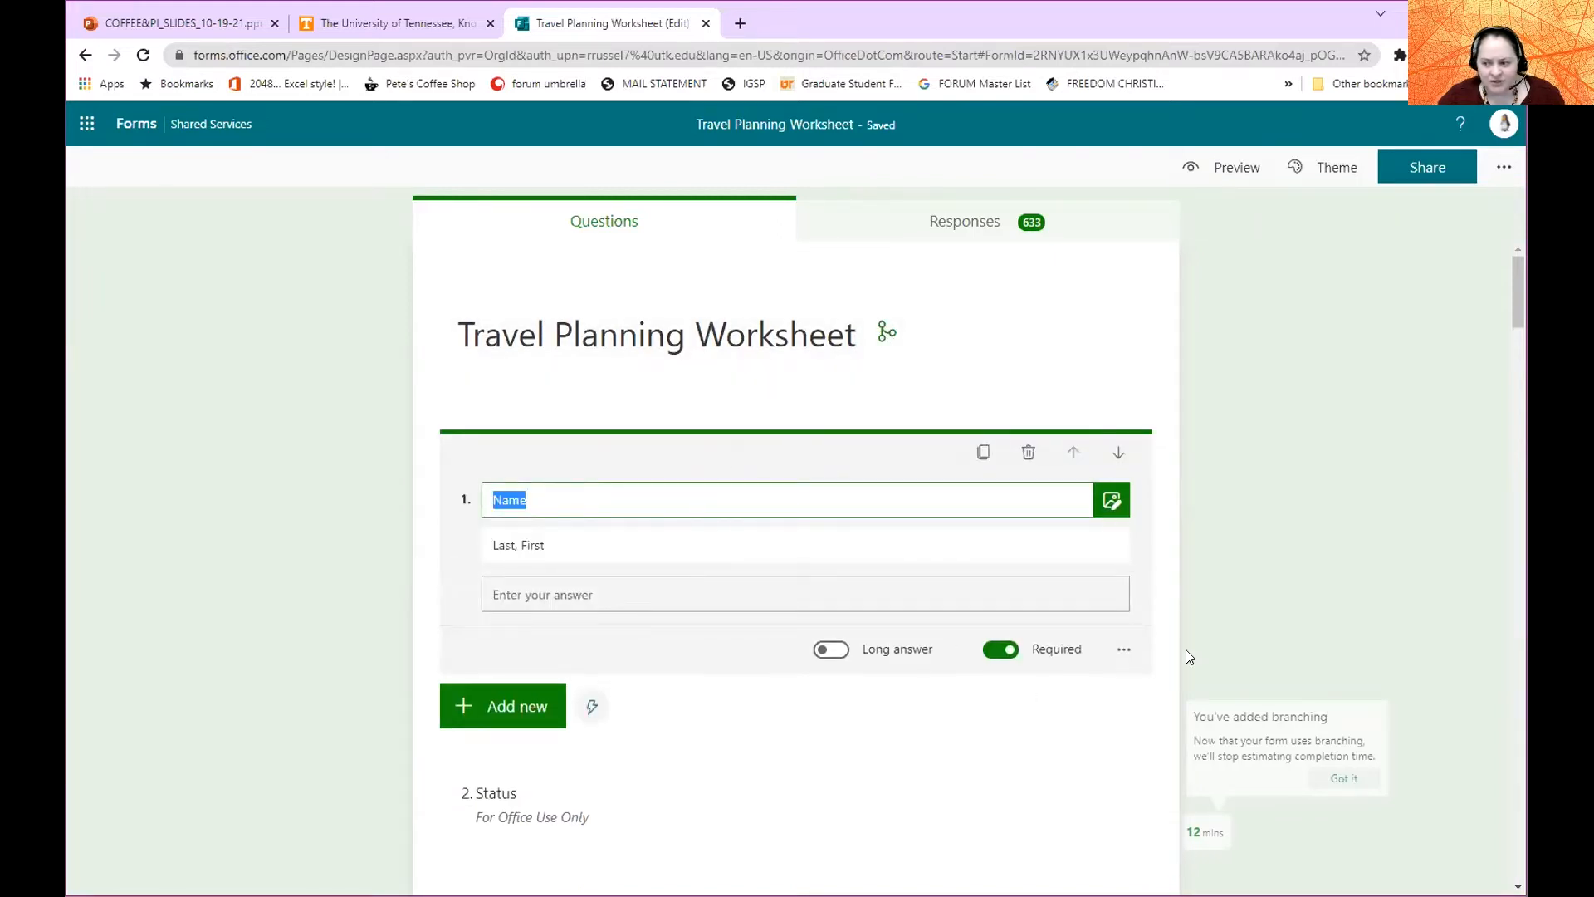
pyautogui.click(1122, 649)
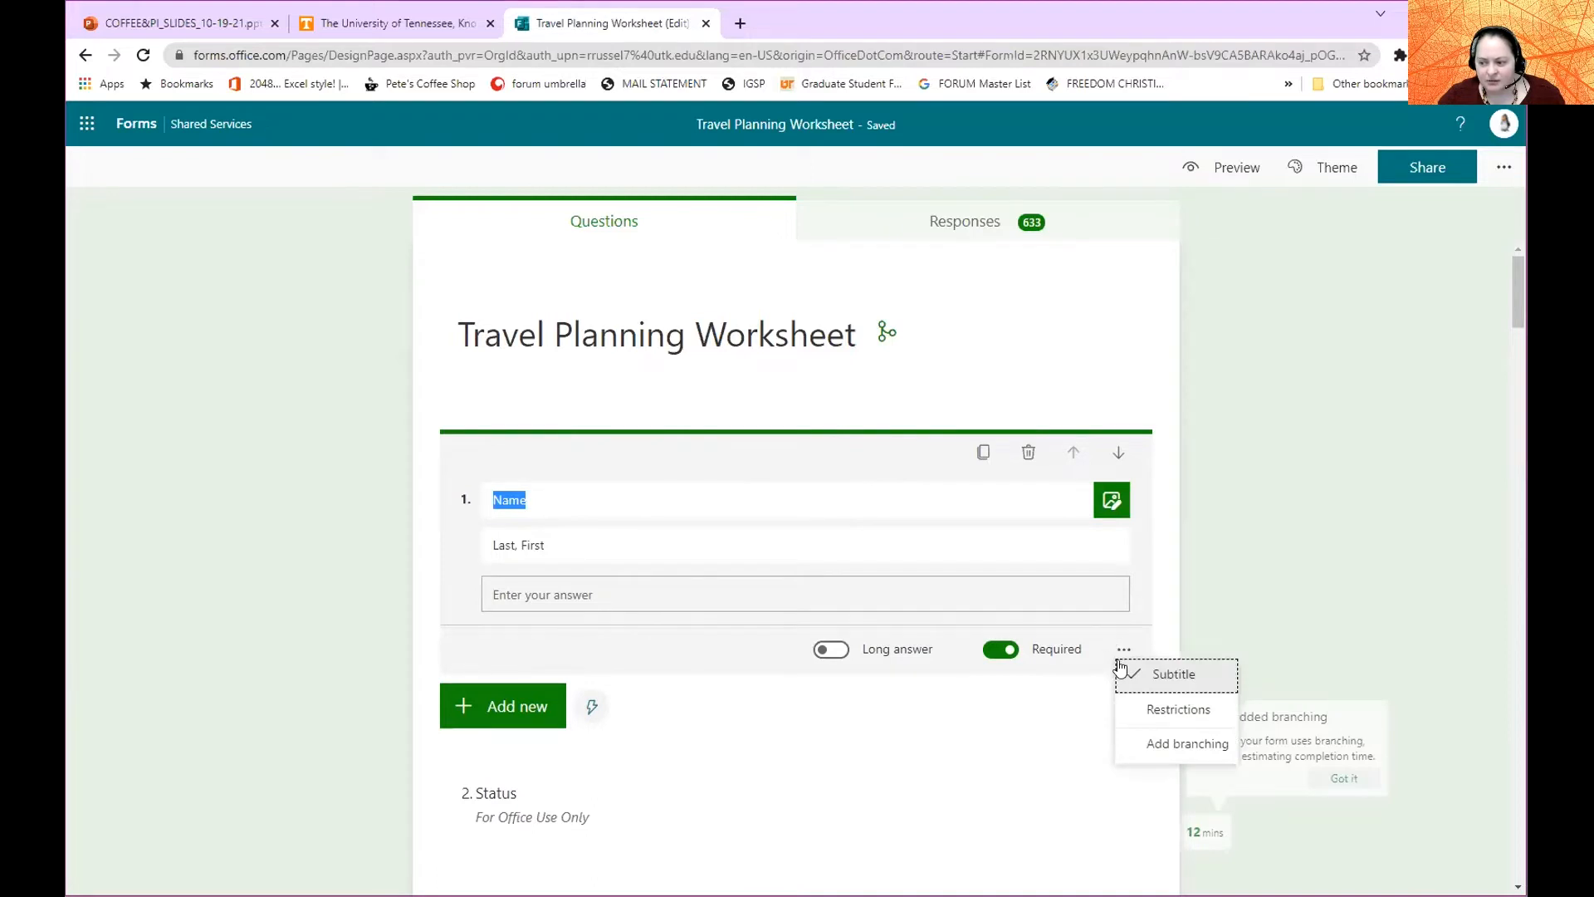
pyautogui.click(1184, 750)
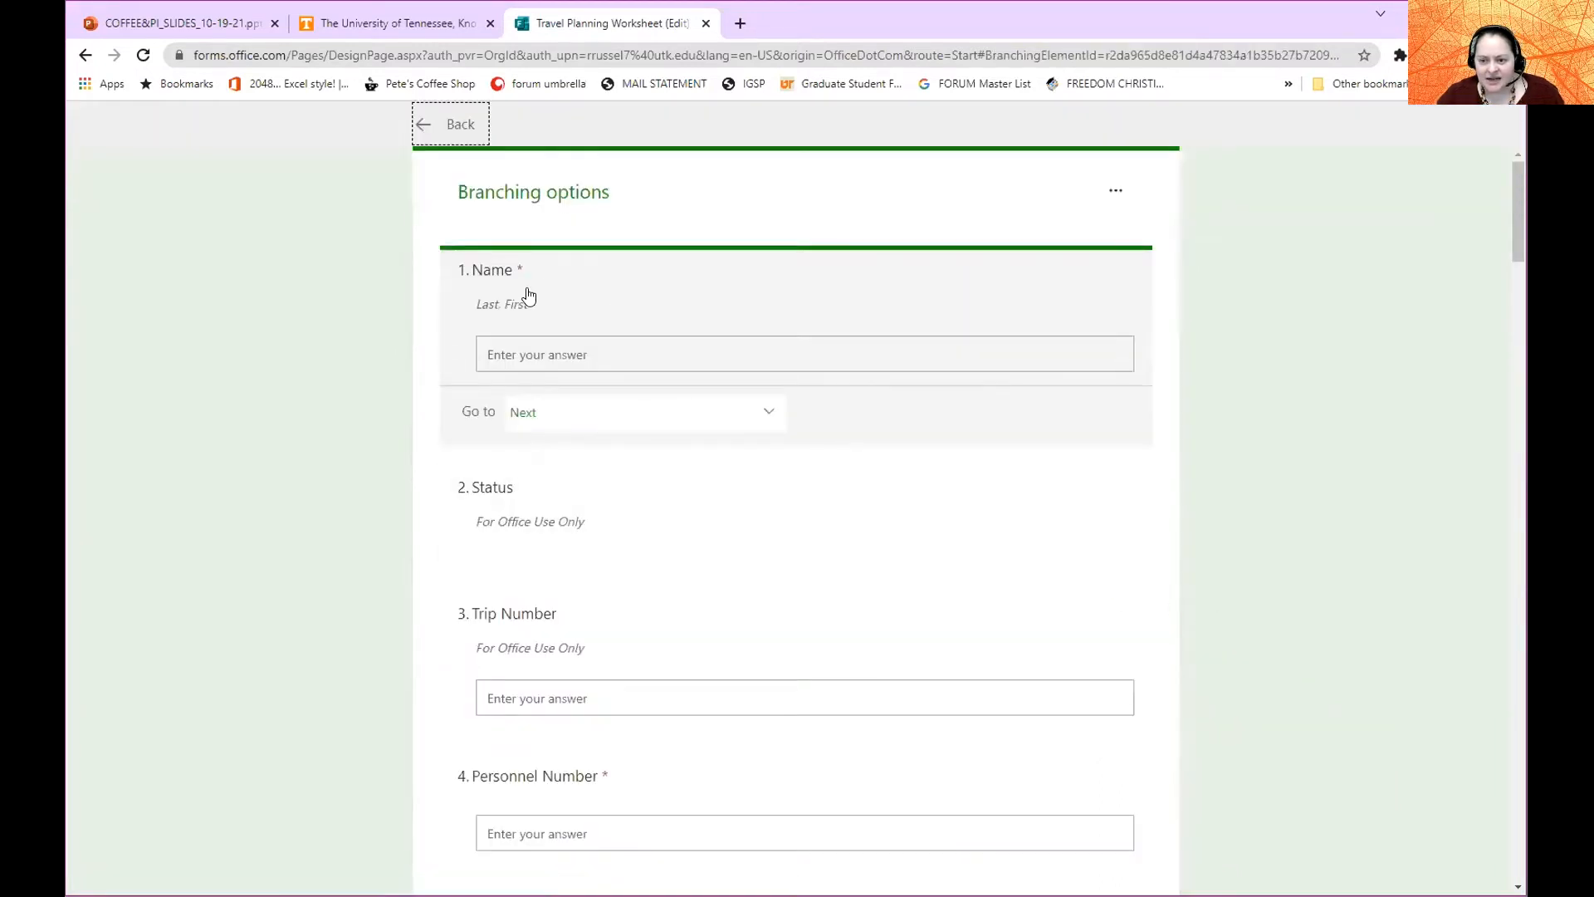
pyautogui.click(770, 413)
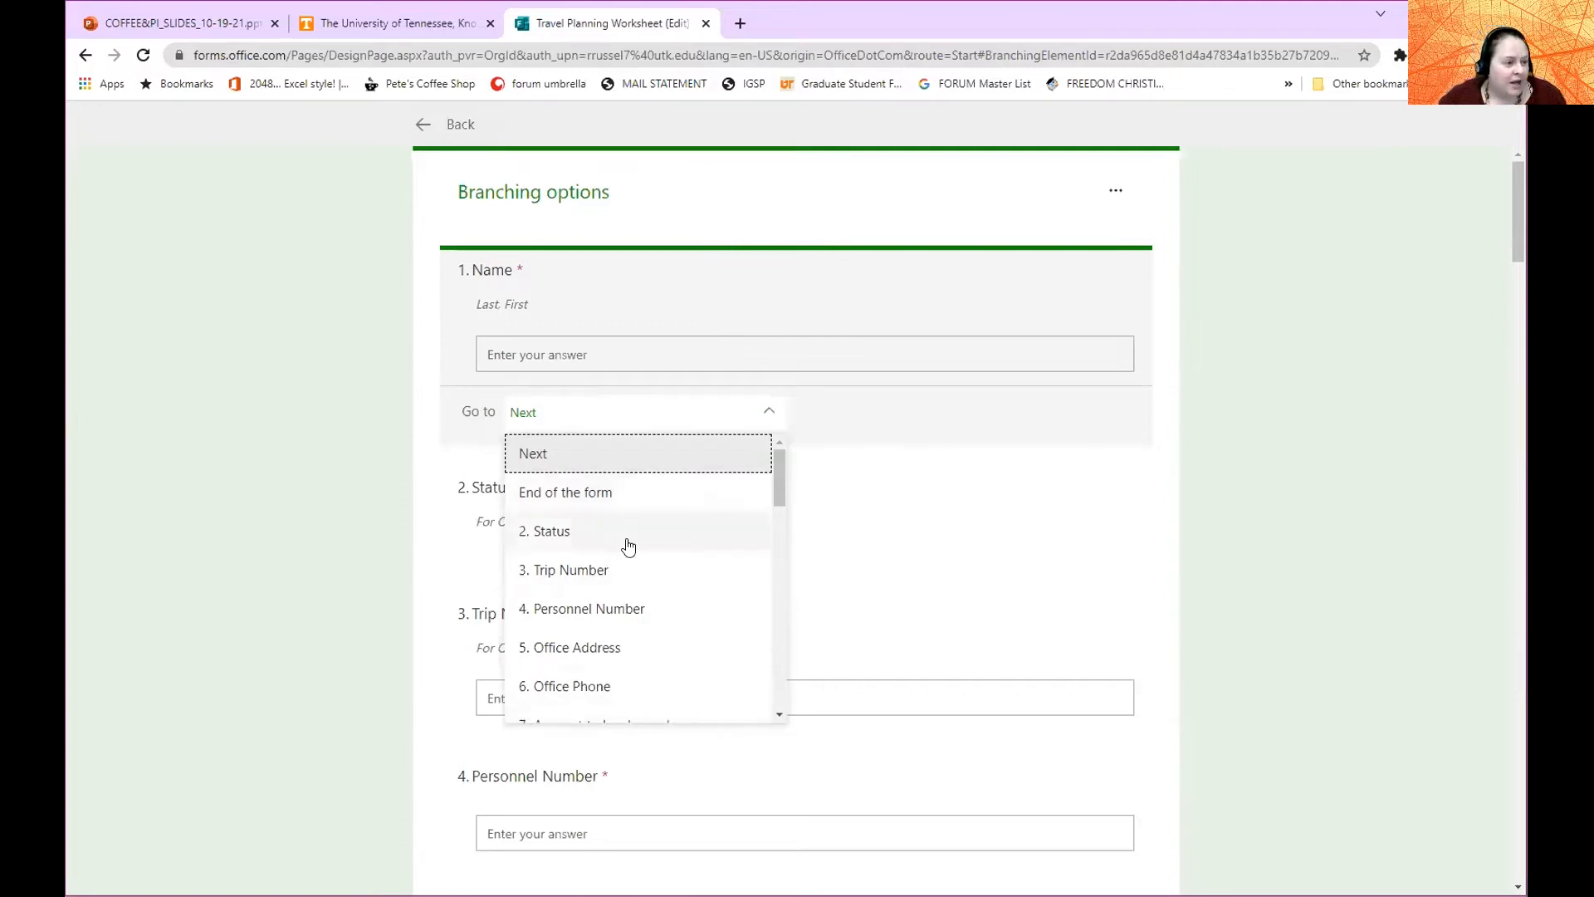
pyautogui.click(1297, 389)
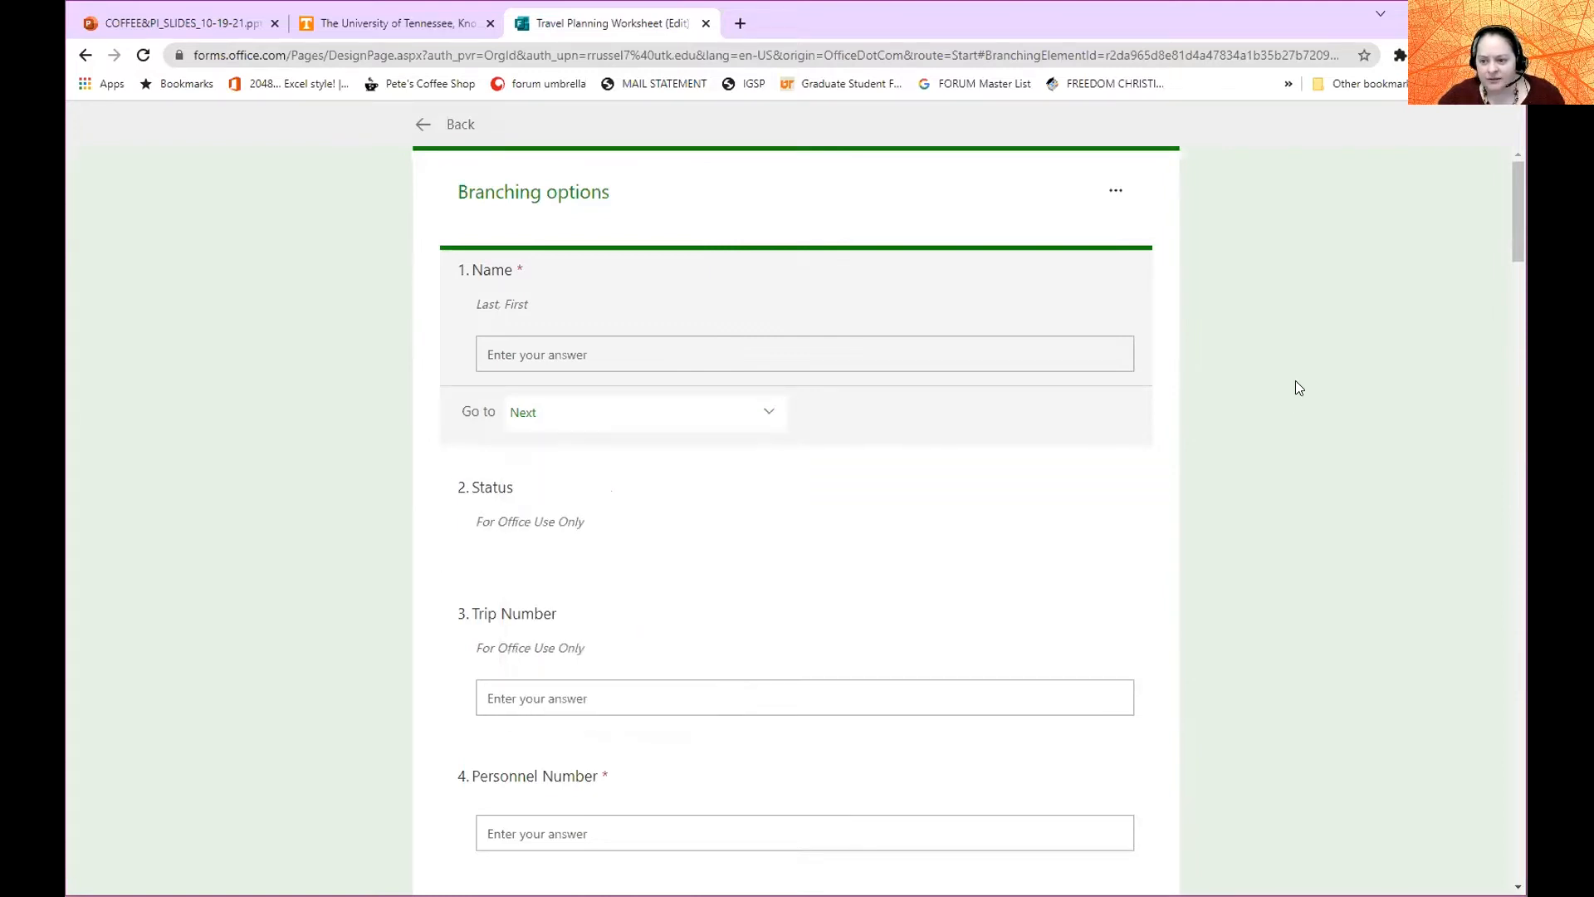
pyautogui.click(85, 54)
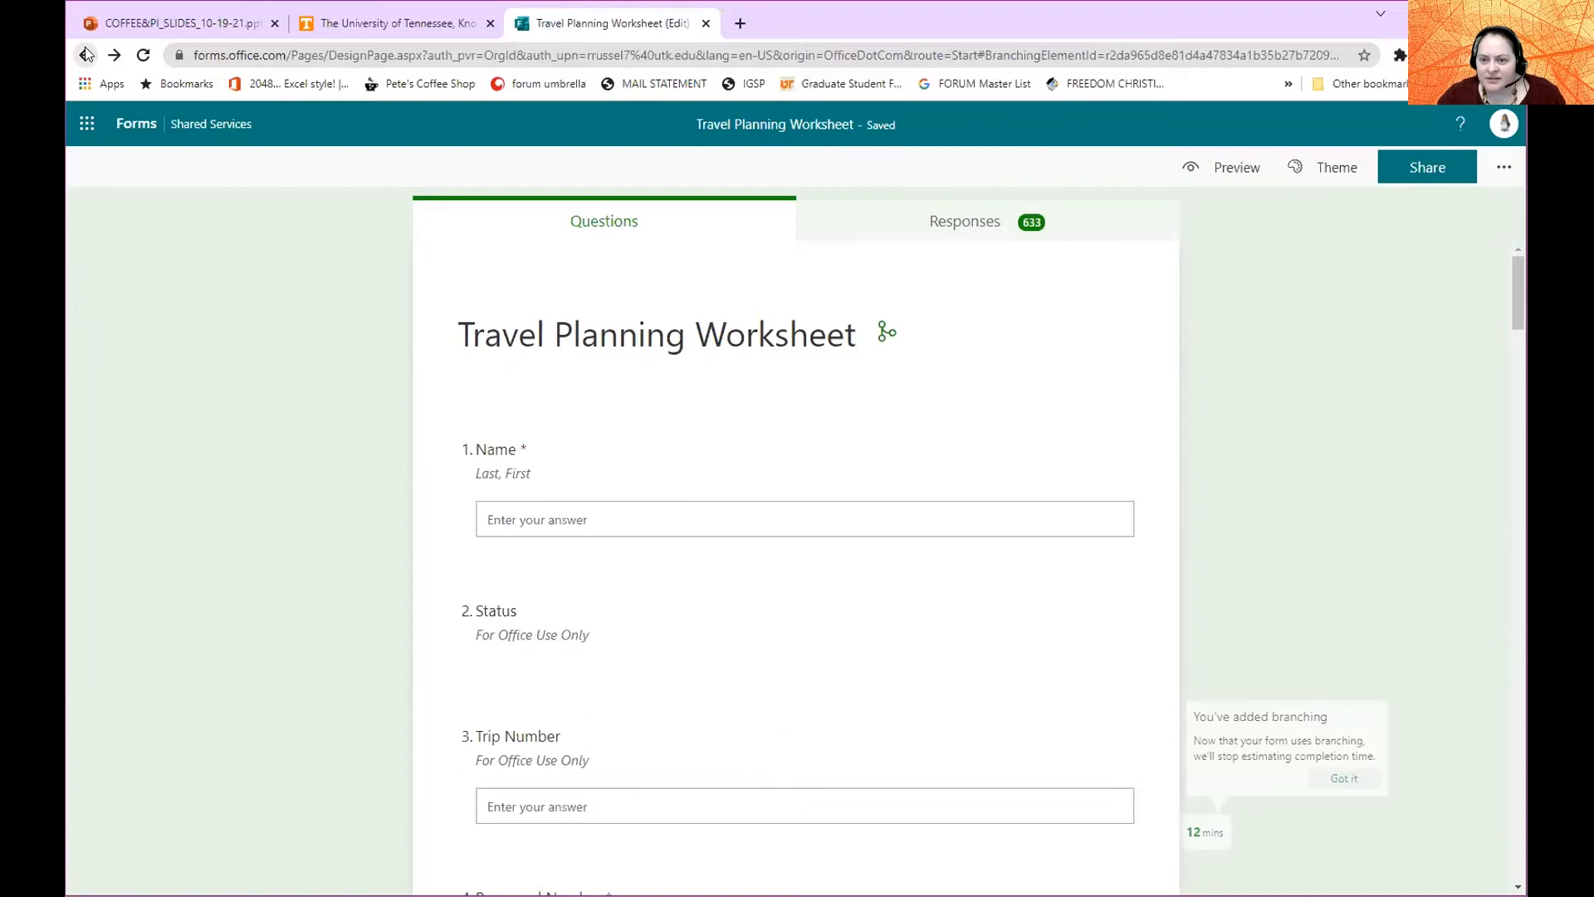
# Return to the forms list and create a new blank form with its title ready for editing.
pyautogui.click(85, 55)
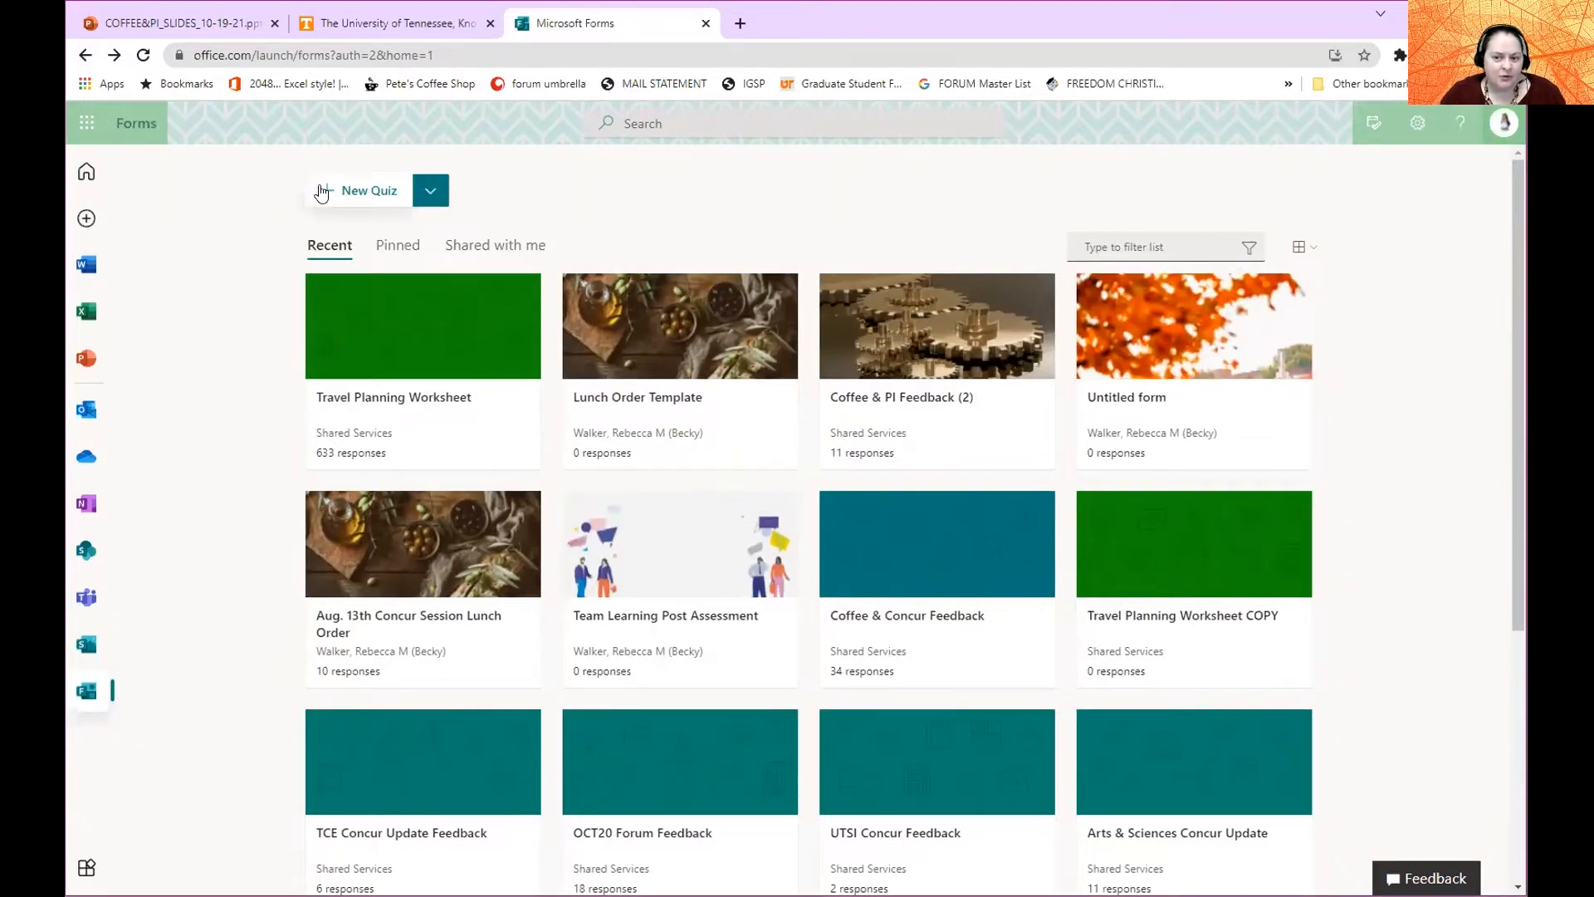
pyautogui.click(432, 197)
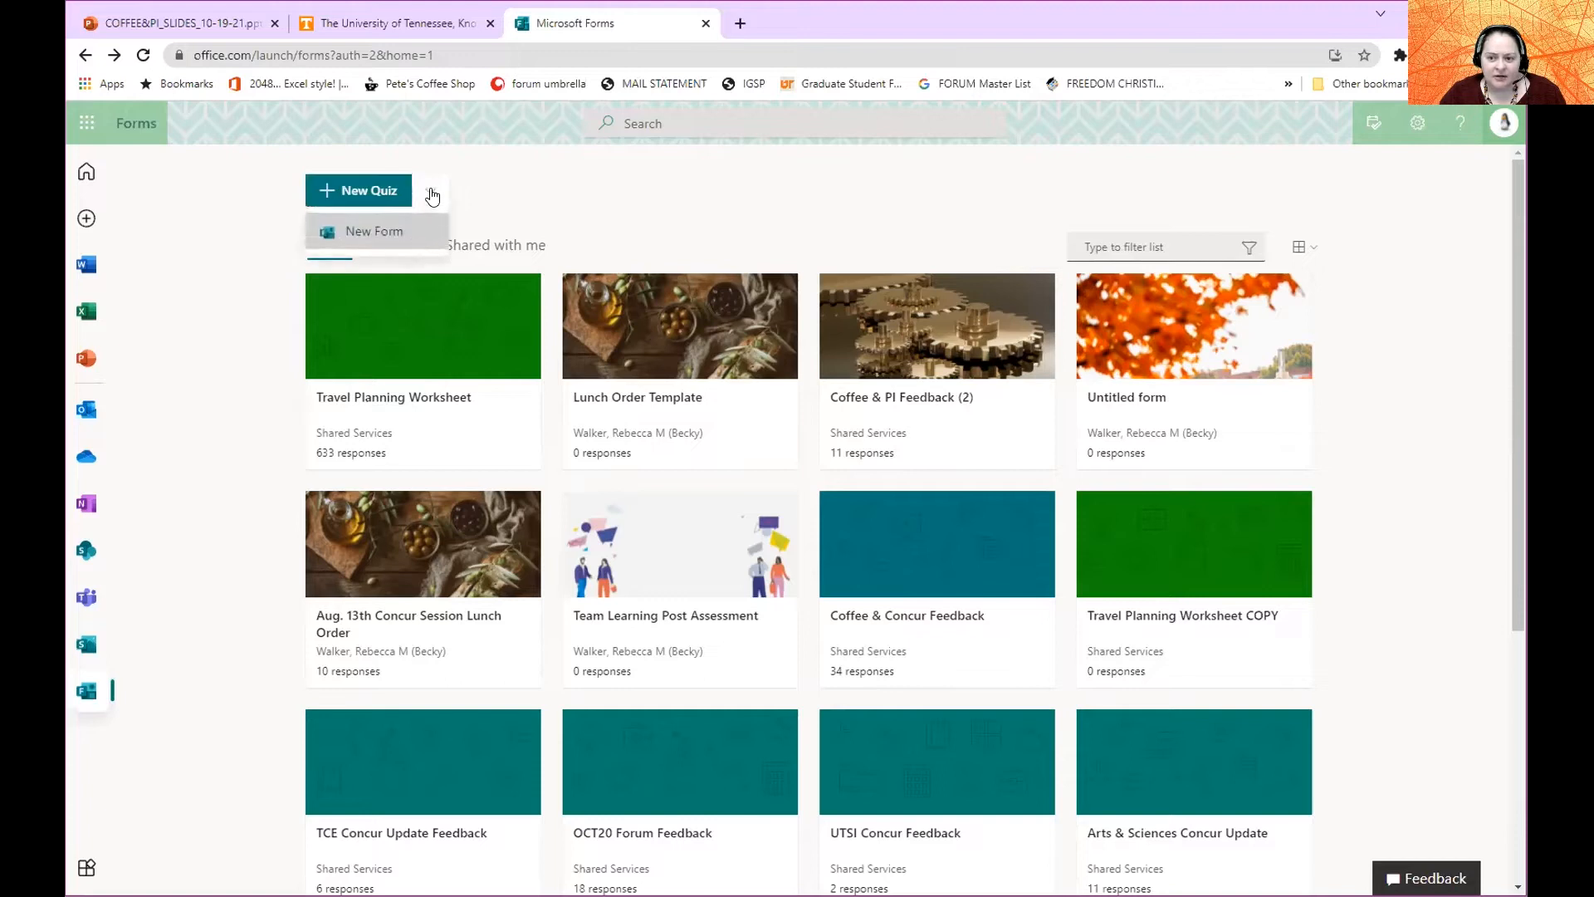
pyautogui.click(371, 234)
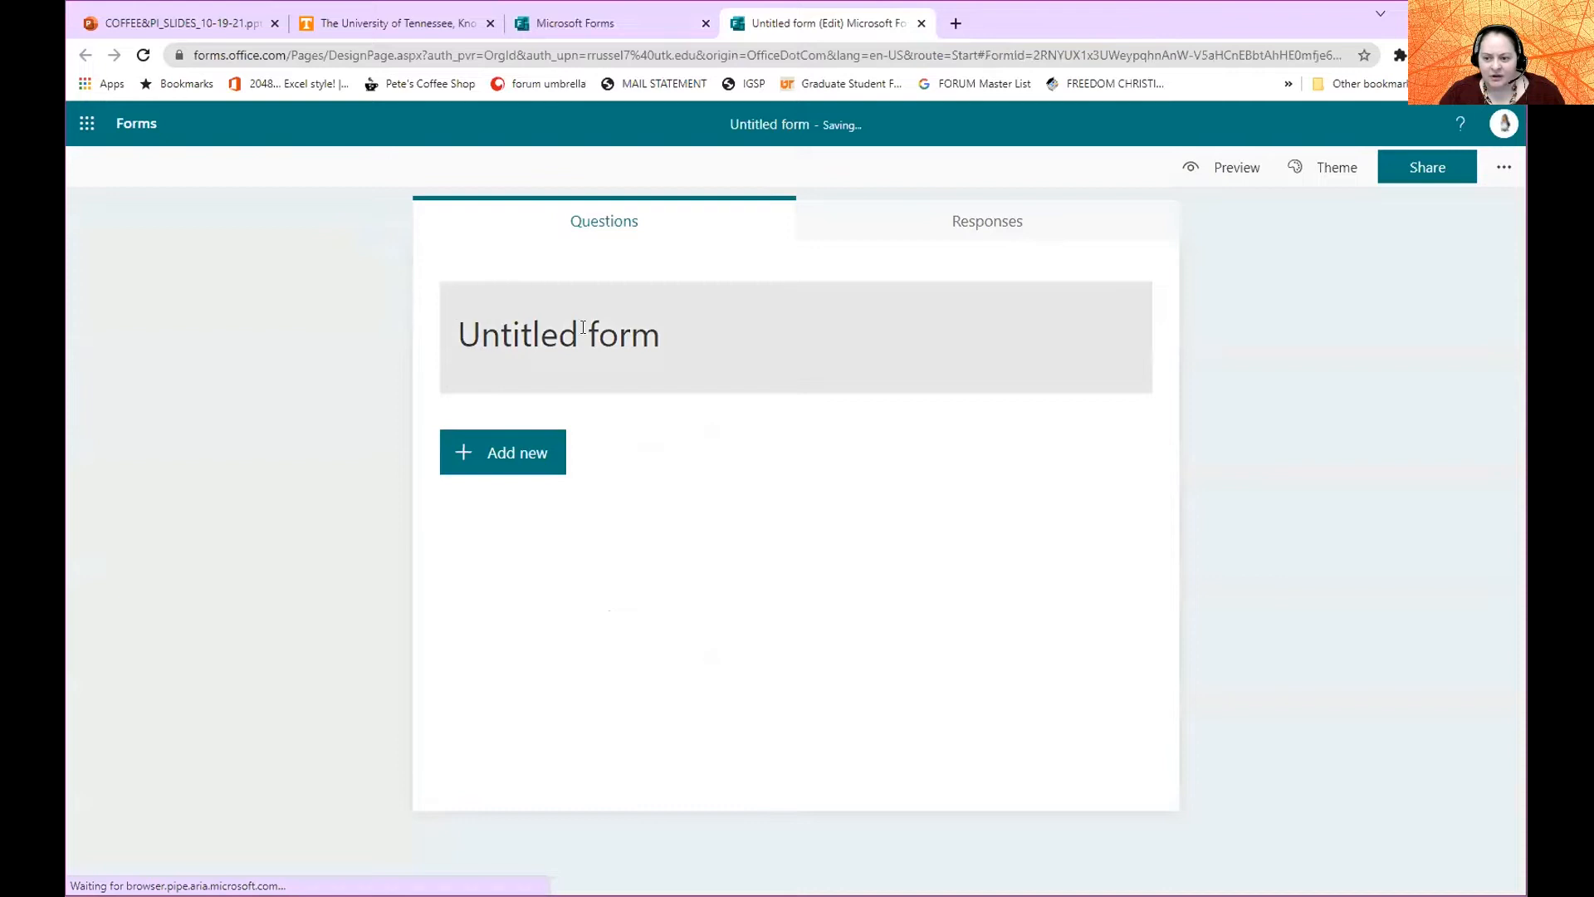
pyautogui.click(629, 330)
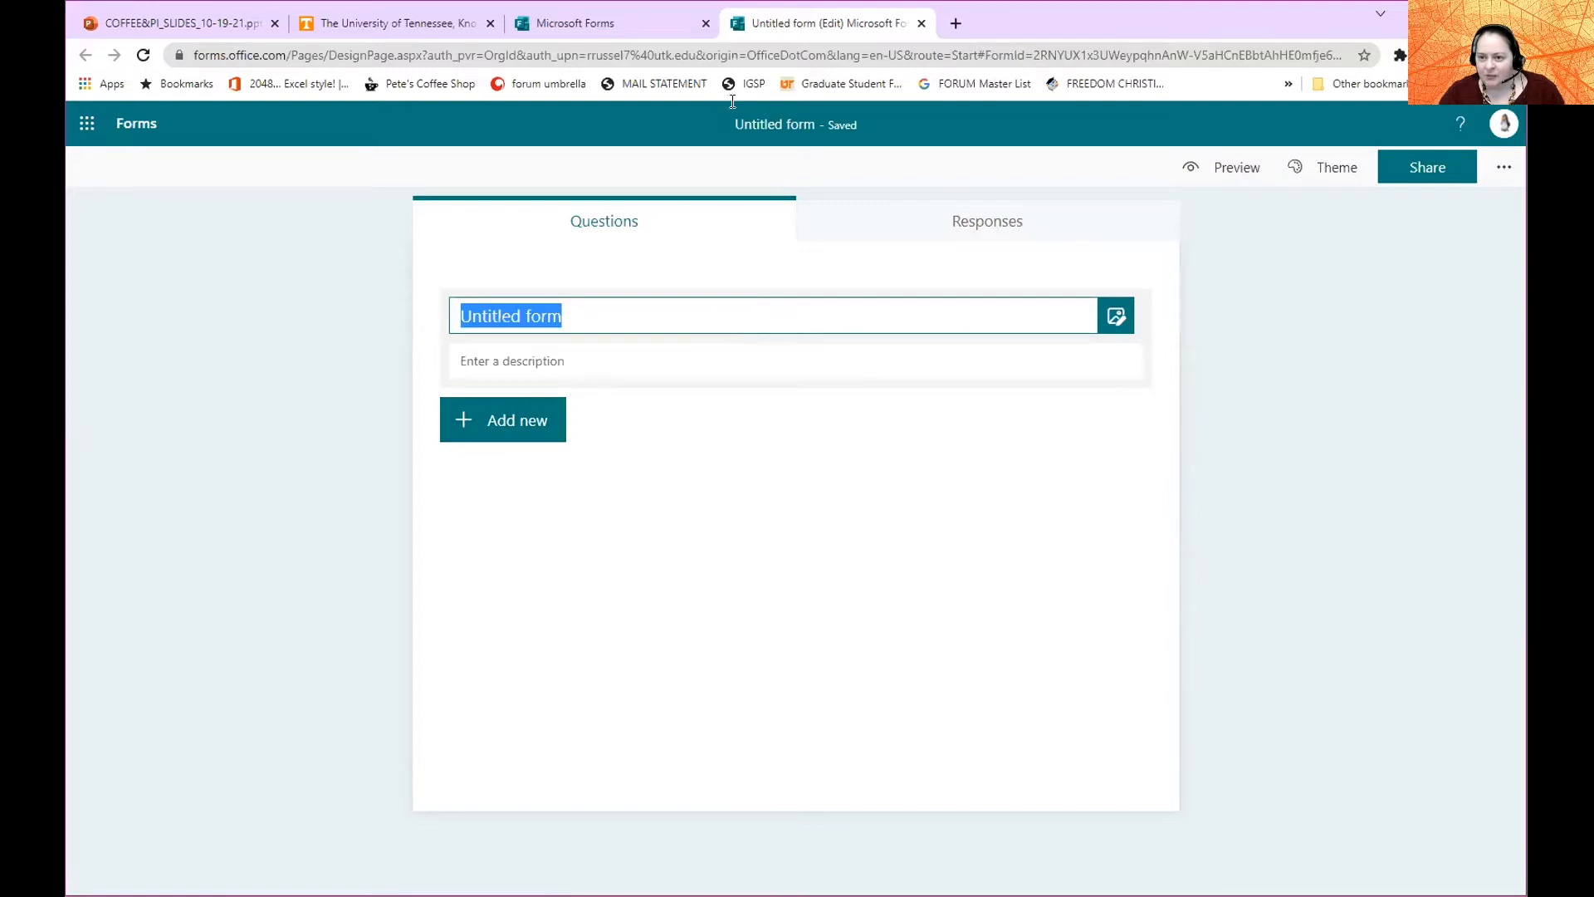
# Open the existing Untitled form with the autumn campus background from the forms list and view its theme choices.
pyautogui.click(599, 25)
pyautogui.click(1160, 319)
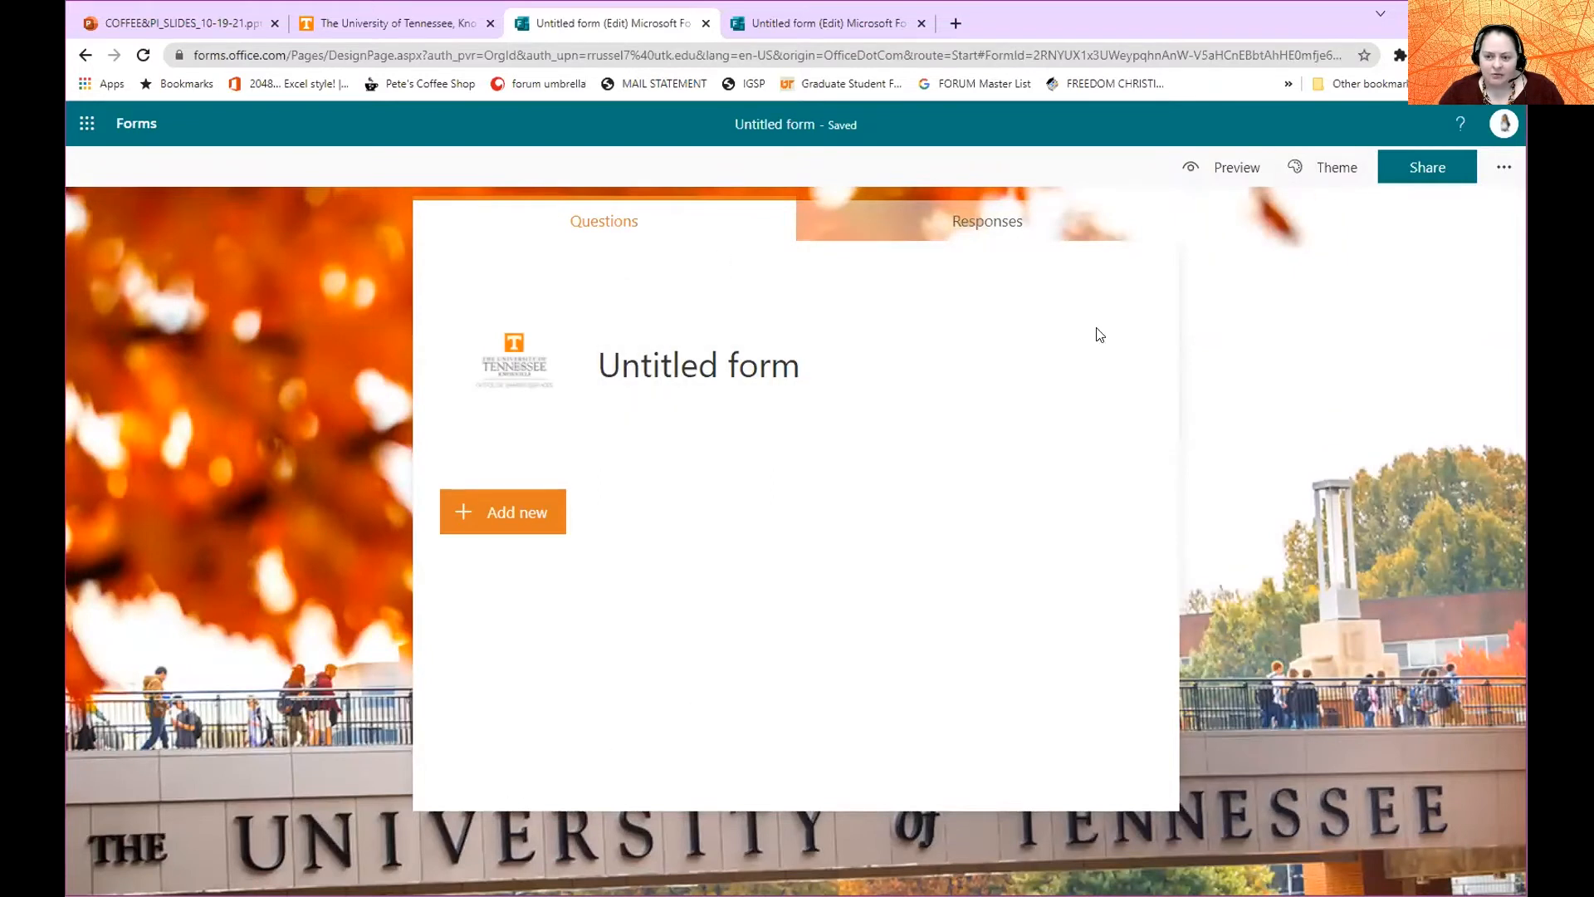
pyautogui.click(1328, 177)
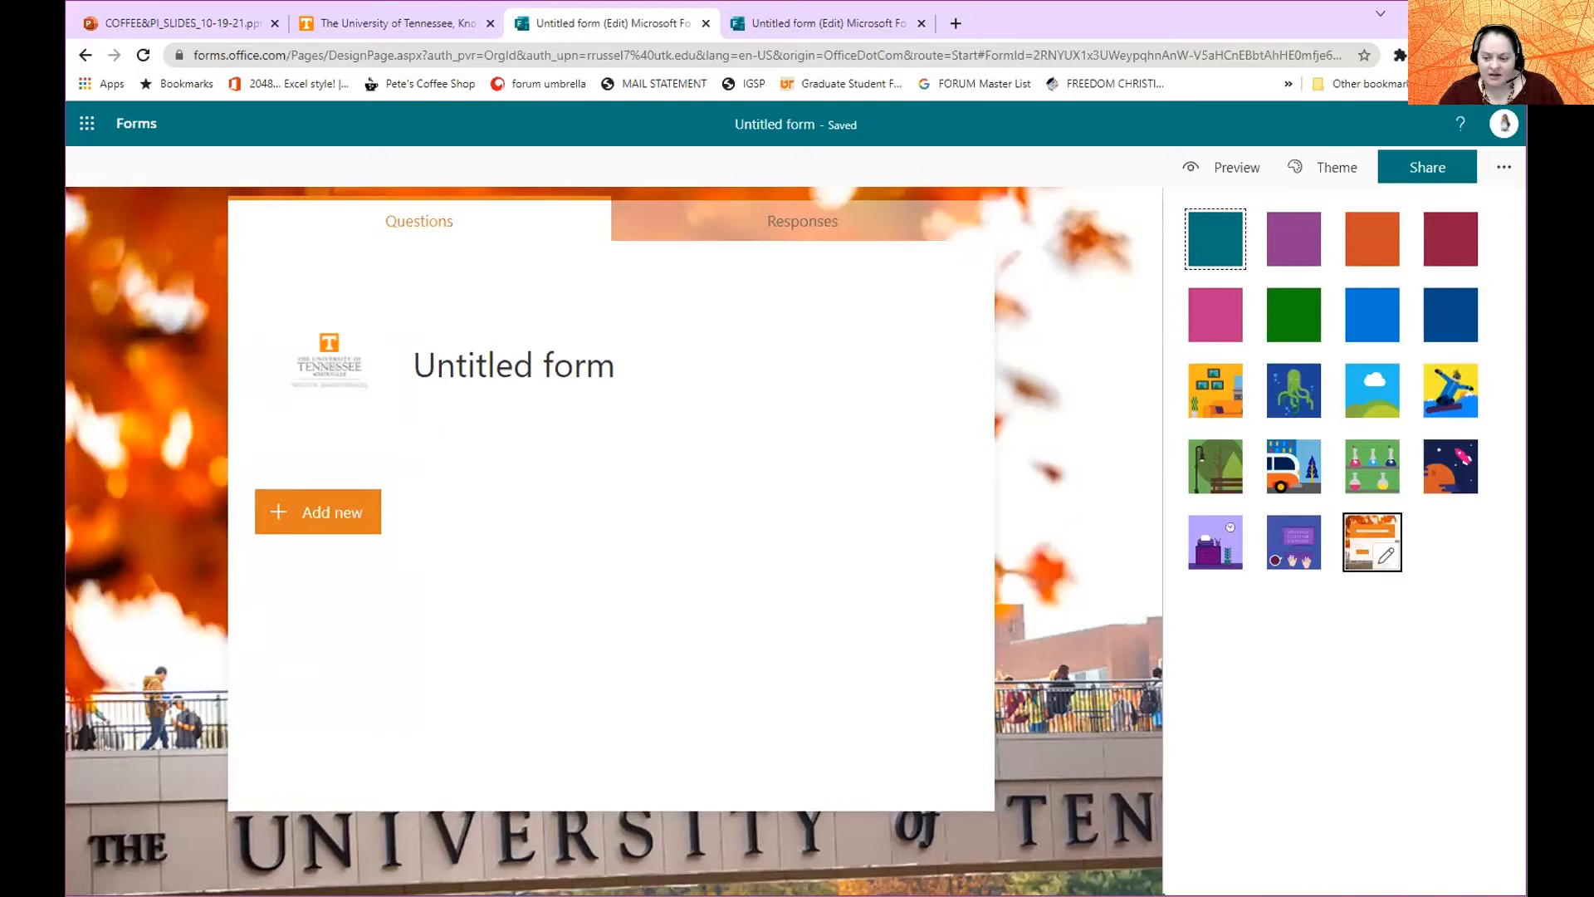
# Rename the autumn-themed form as "Shared Services Form" and leave its description empty.
pyautogui.click(699, 384)
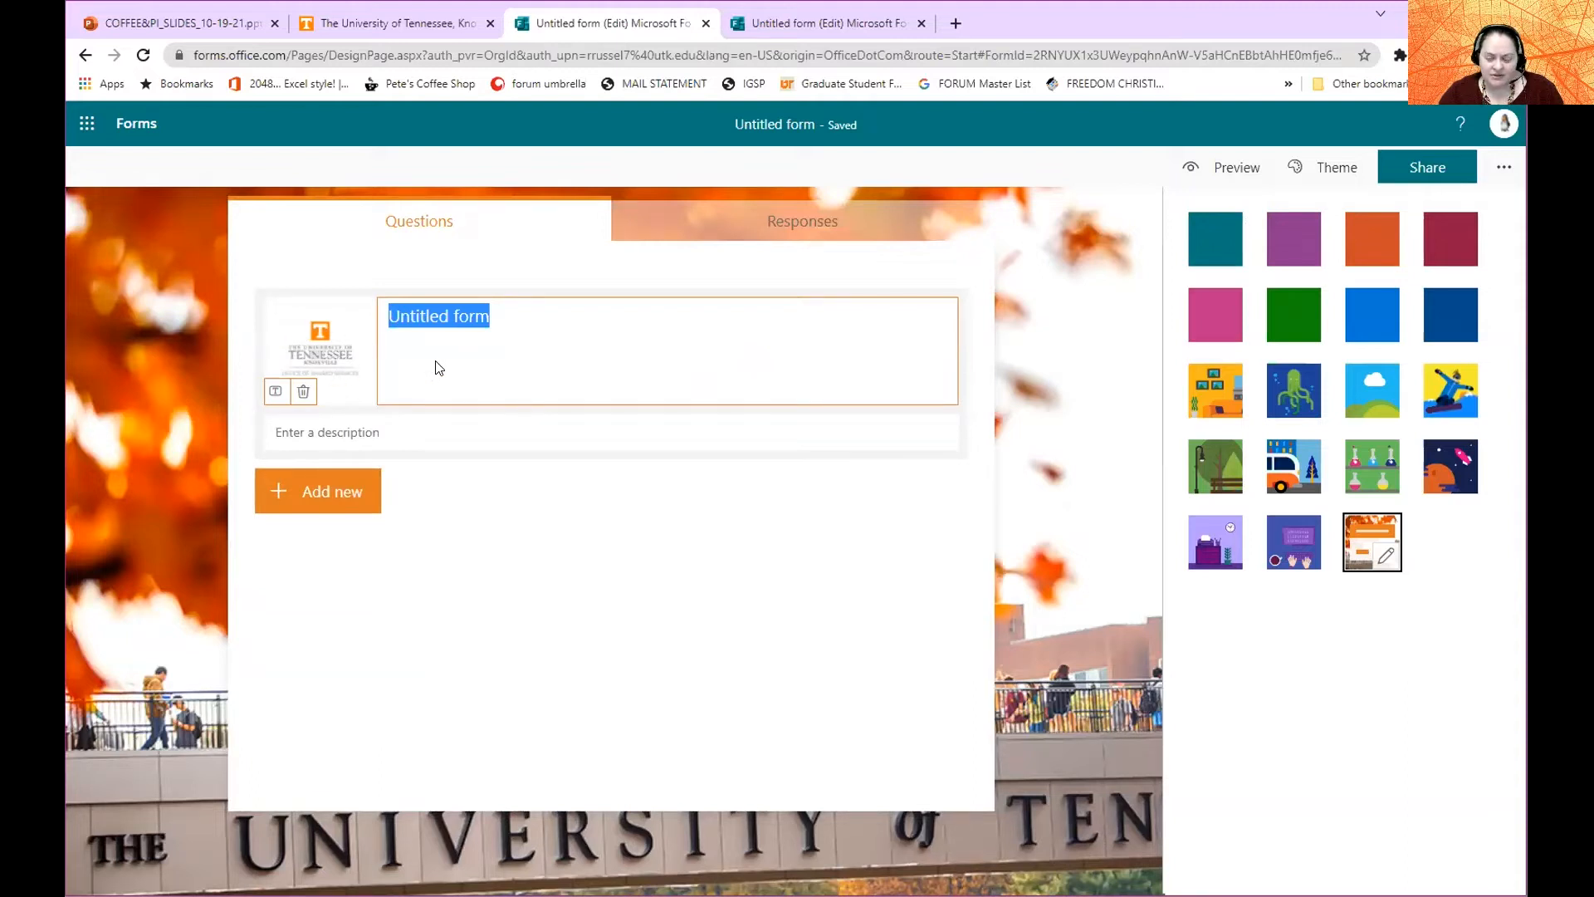
pyautogui.click(449, 319)
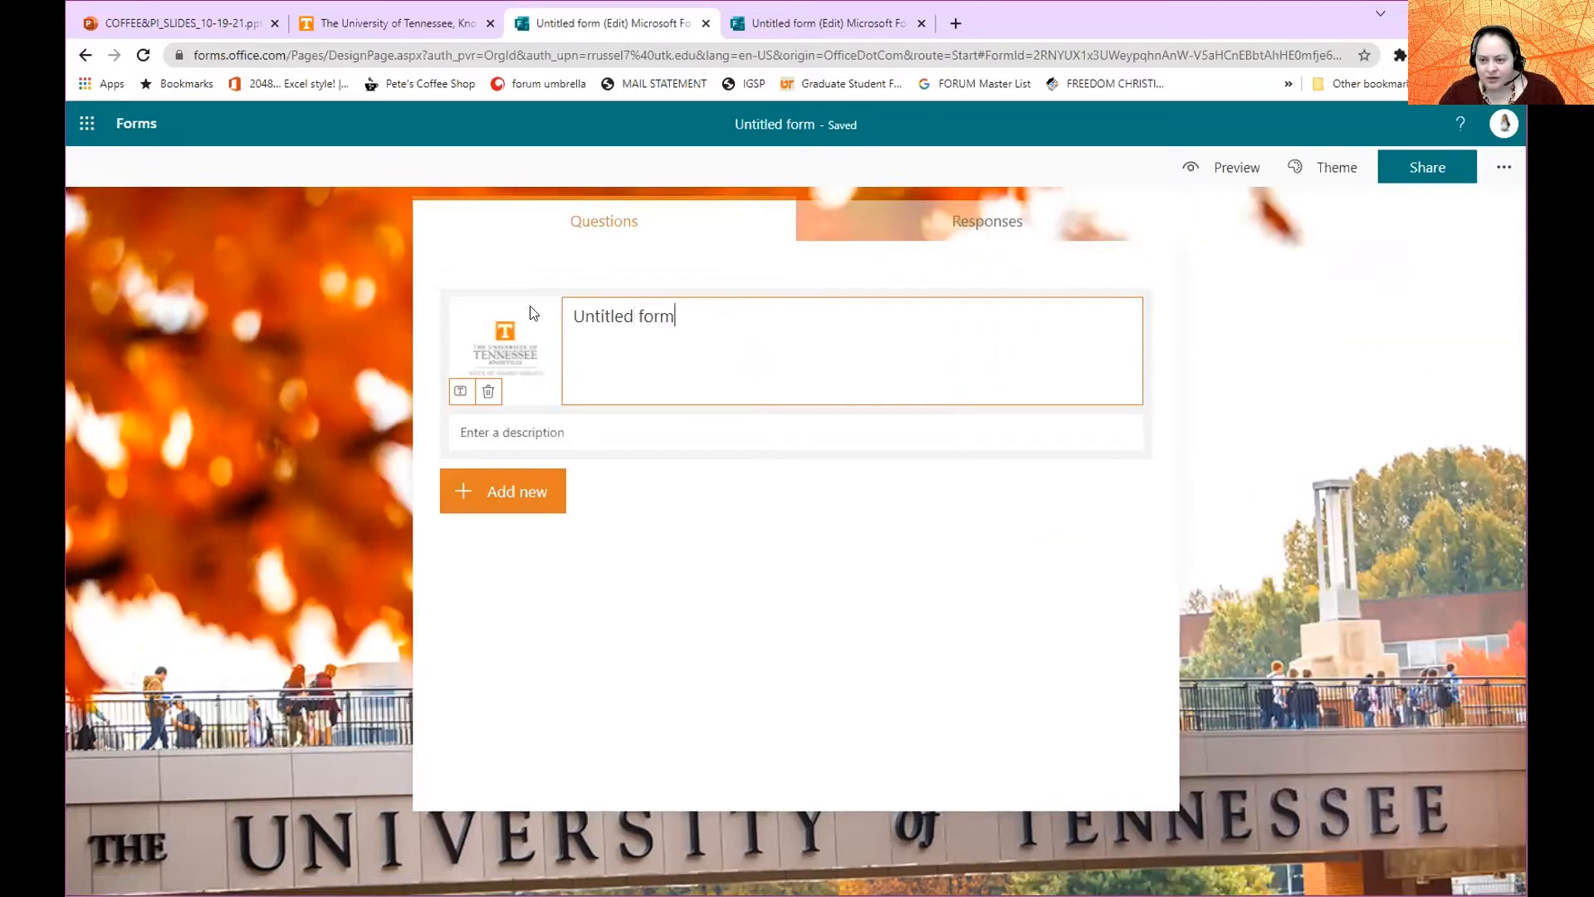
pyautogui.hotkey('ctrl', 'a')
pyautogui.write('Shared Services')
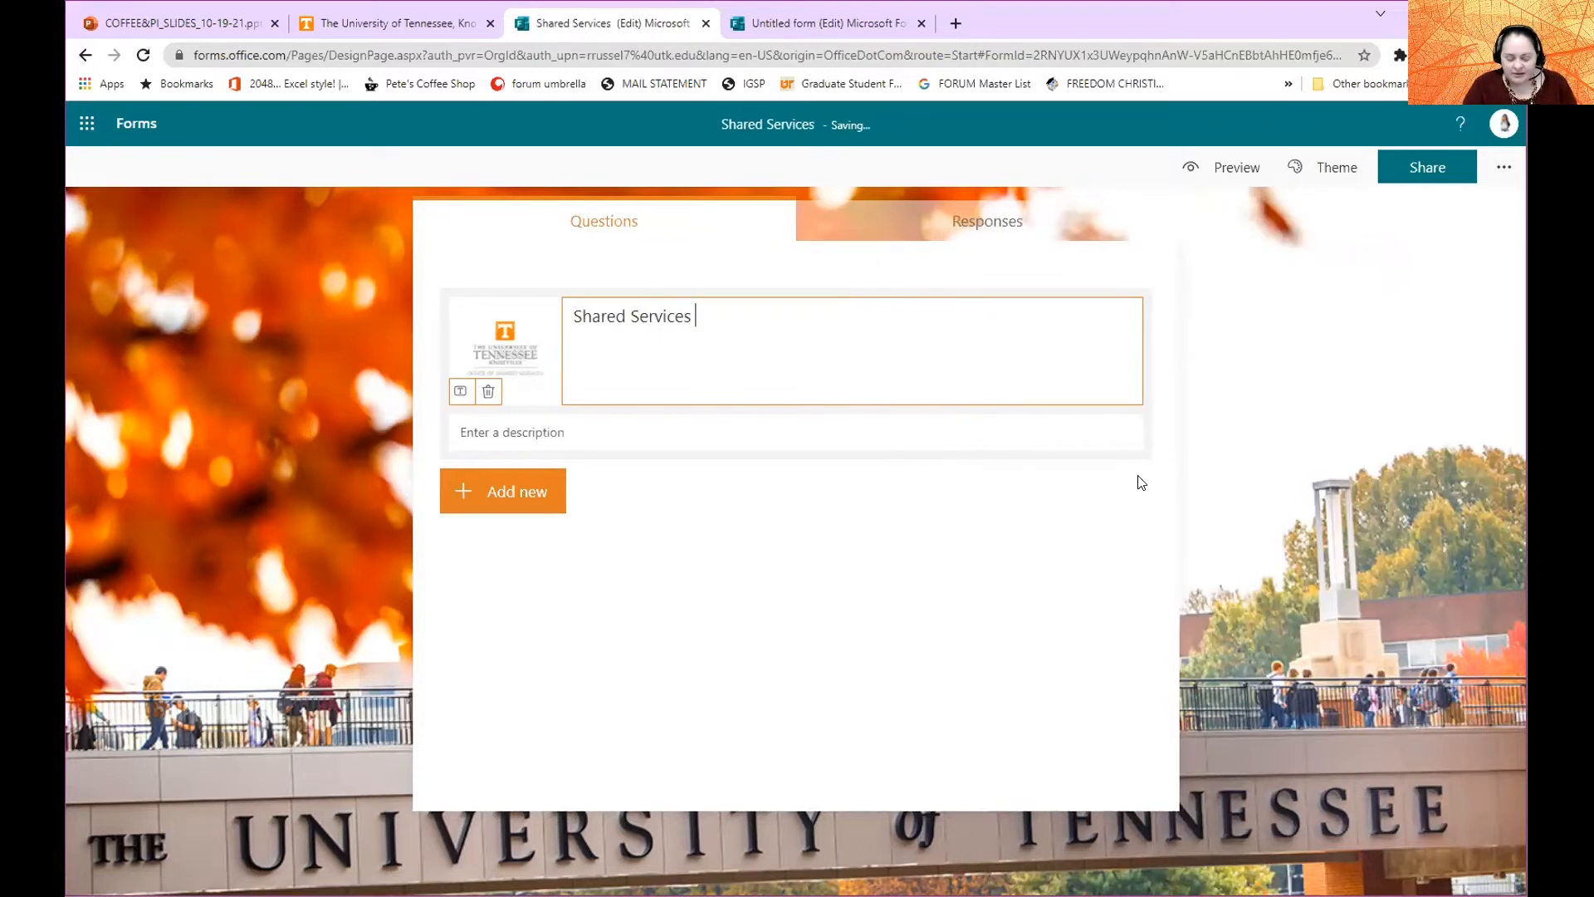
pyautogui.write(' Form')
pyautogui.click(523, 428)
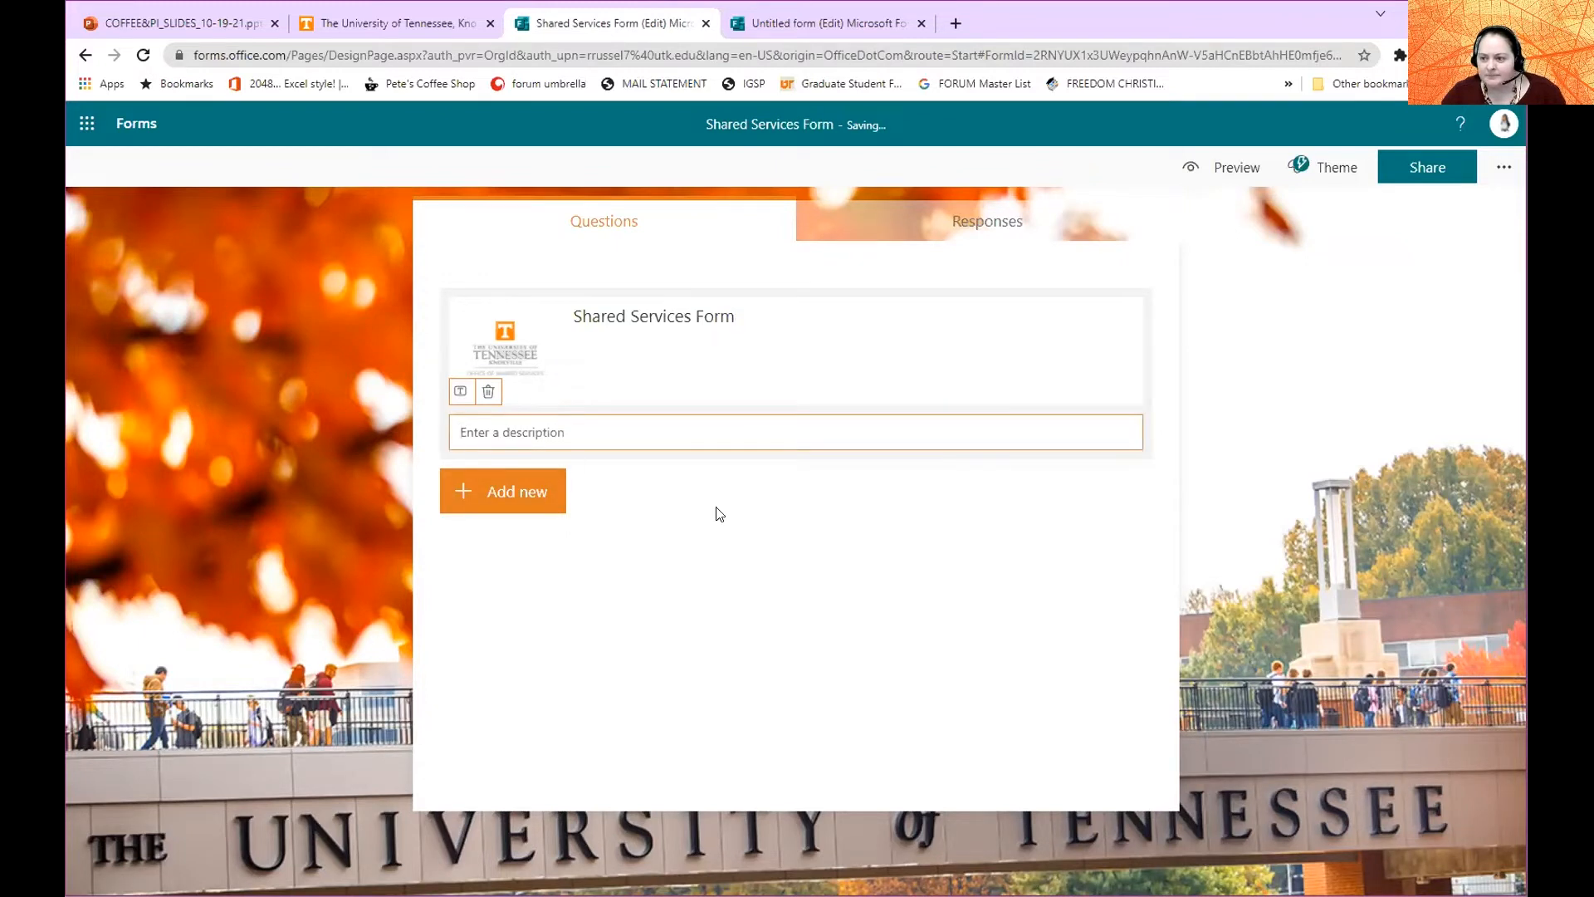
# Try a rating question with the Number and Star symbols, and delete it from the form.
pyautogui.click(498, 494)
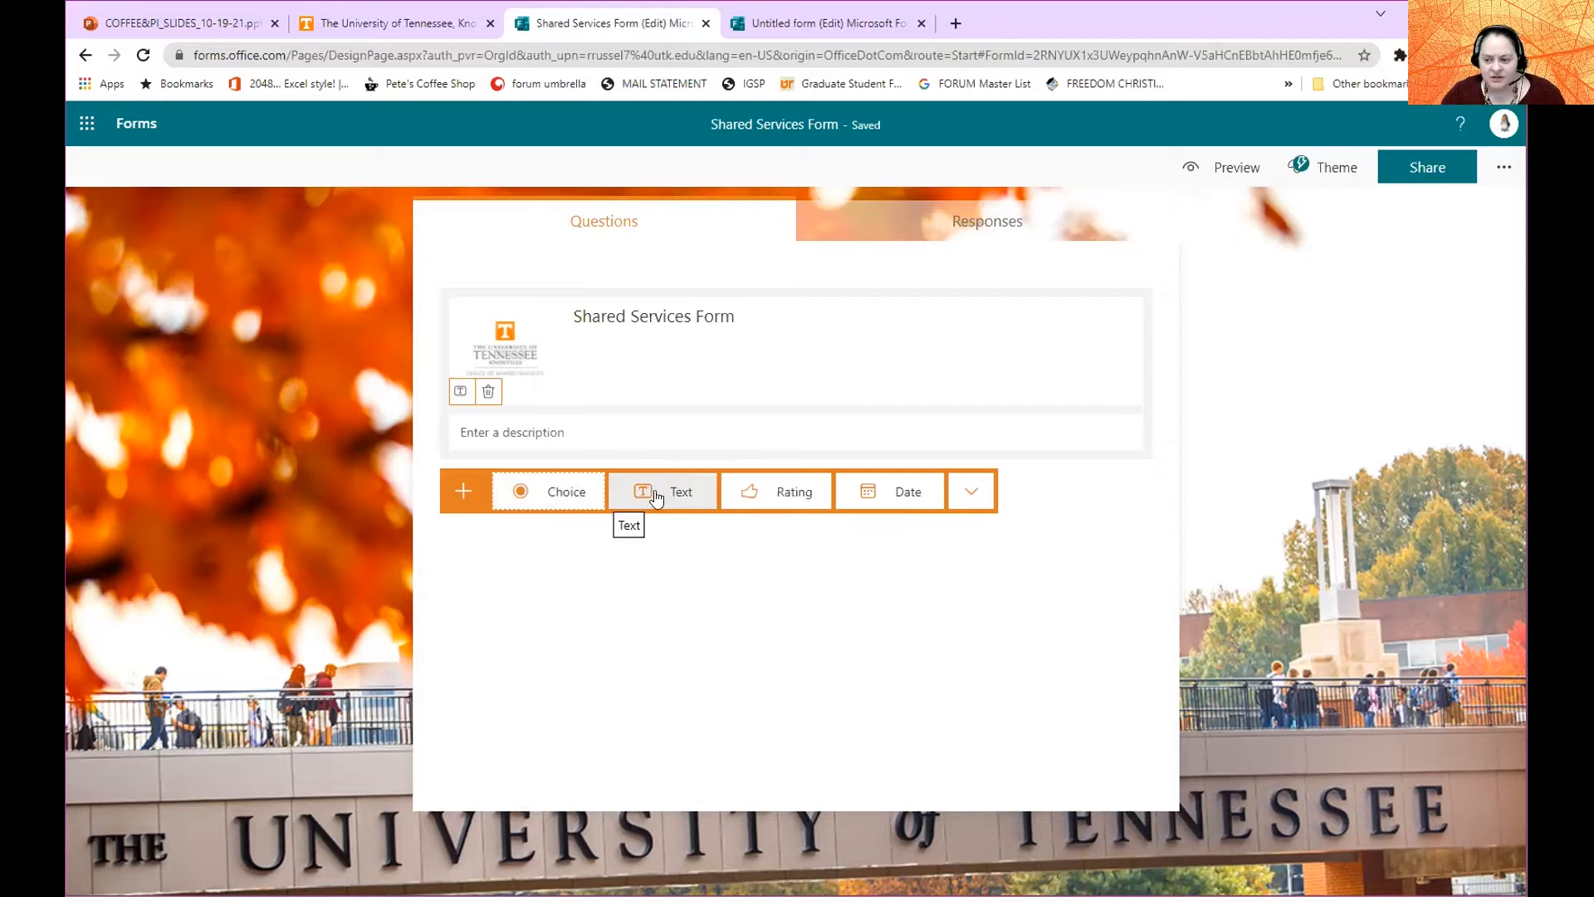
pyautogui.click(792, 493)
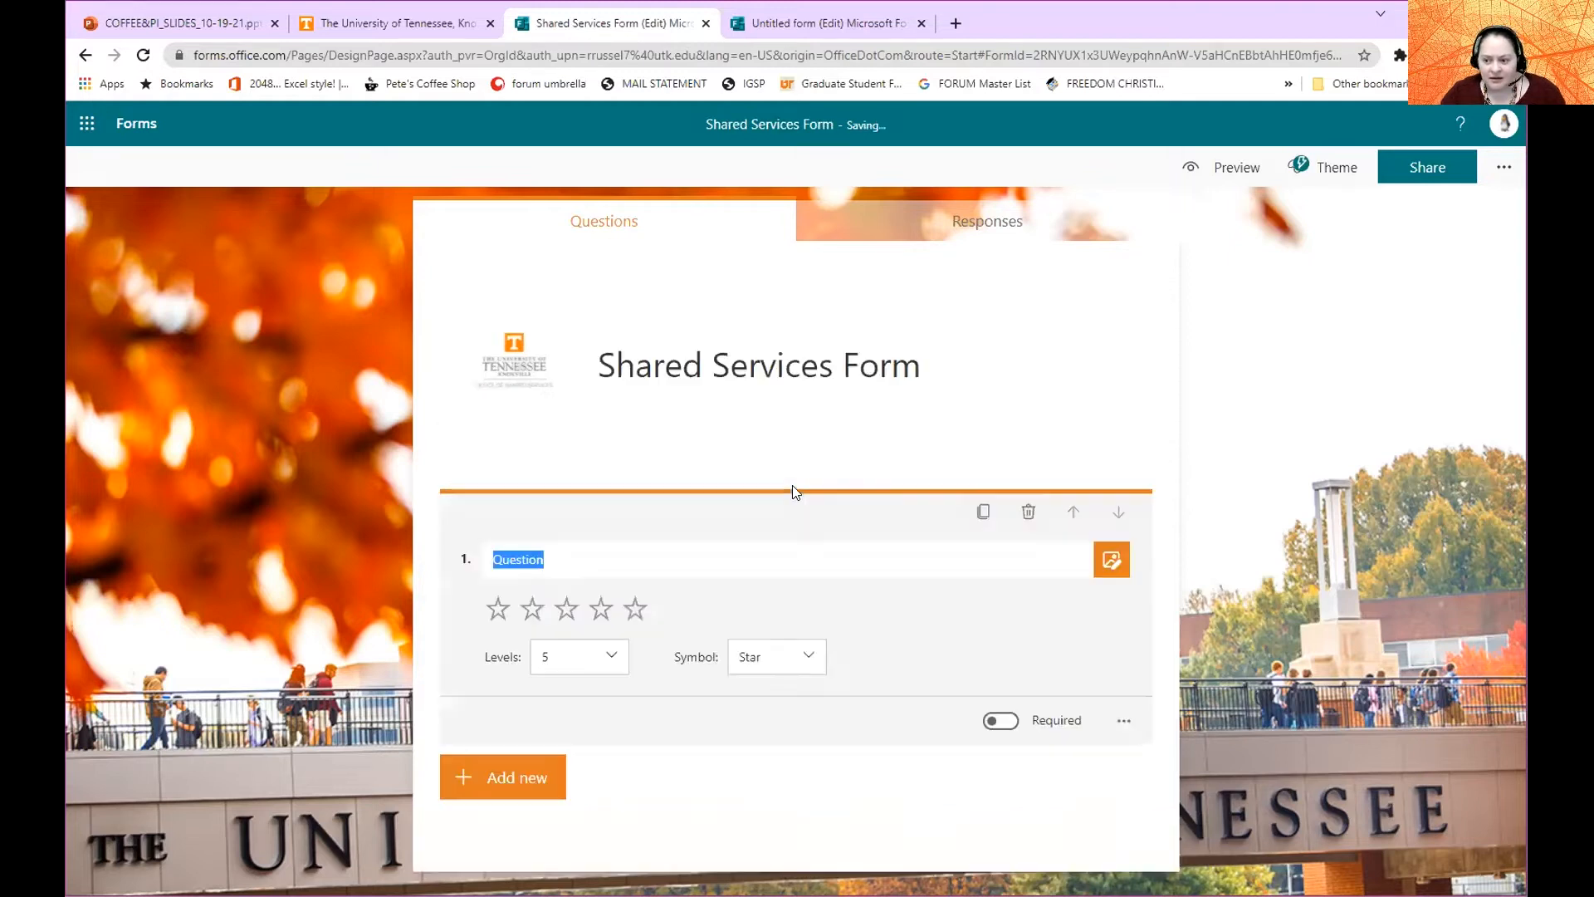
pyautogui.click(809, 658)
pyautogui.click(813, 689)
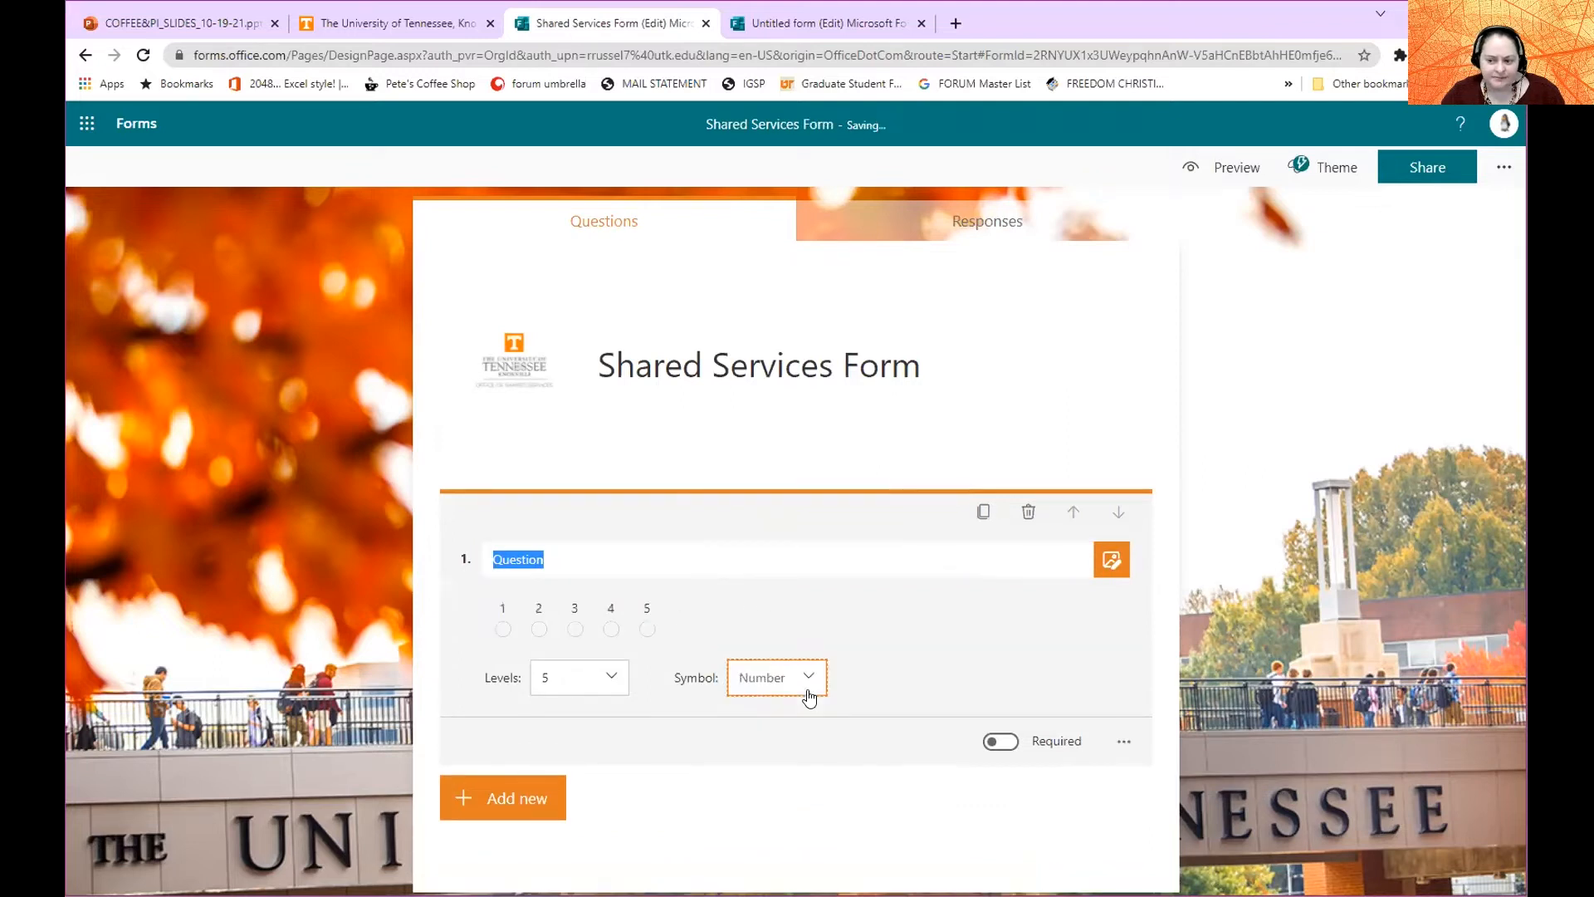
pyautogui.click(809, 694)
pyautogui.click(779, 745)
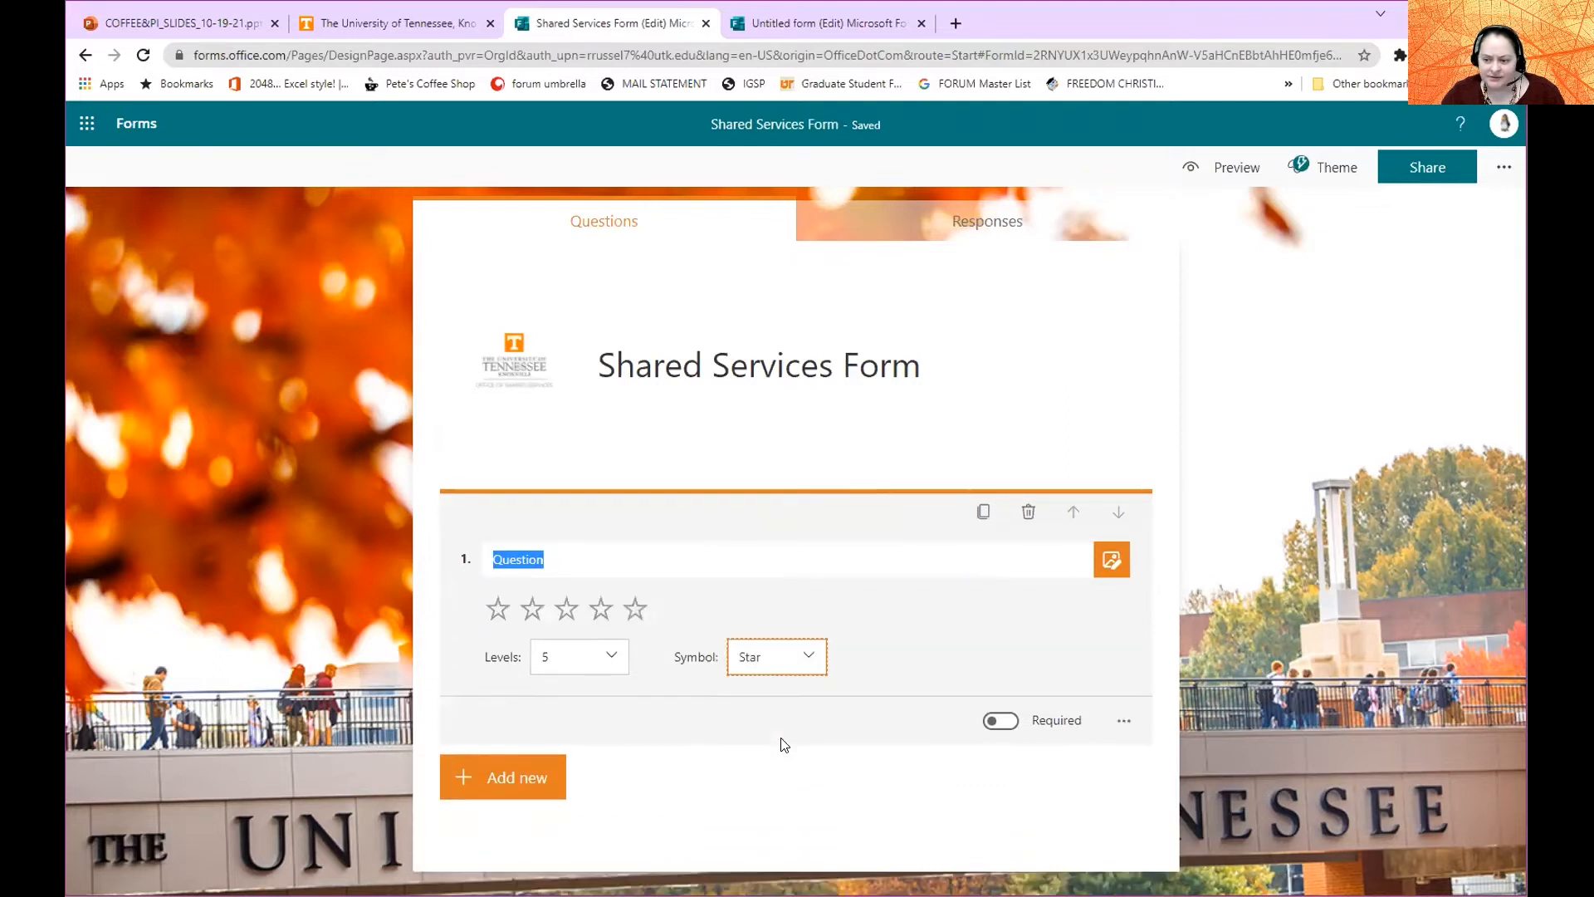
pyautogui.click(1028, 515)
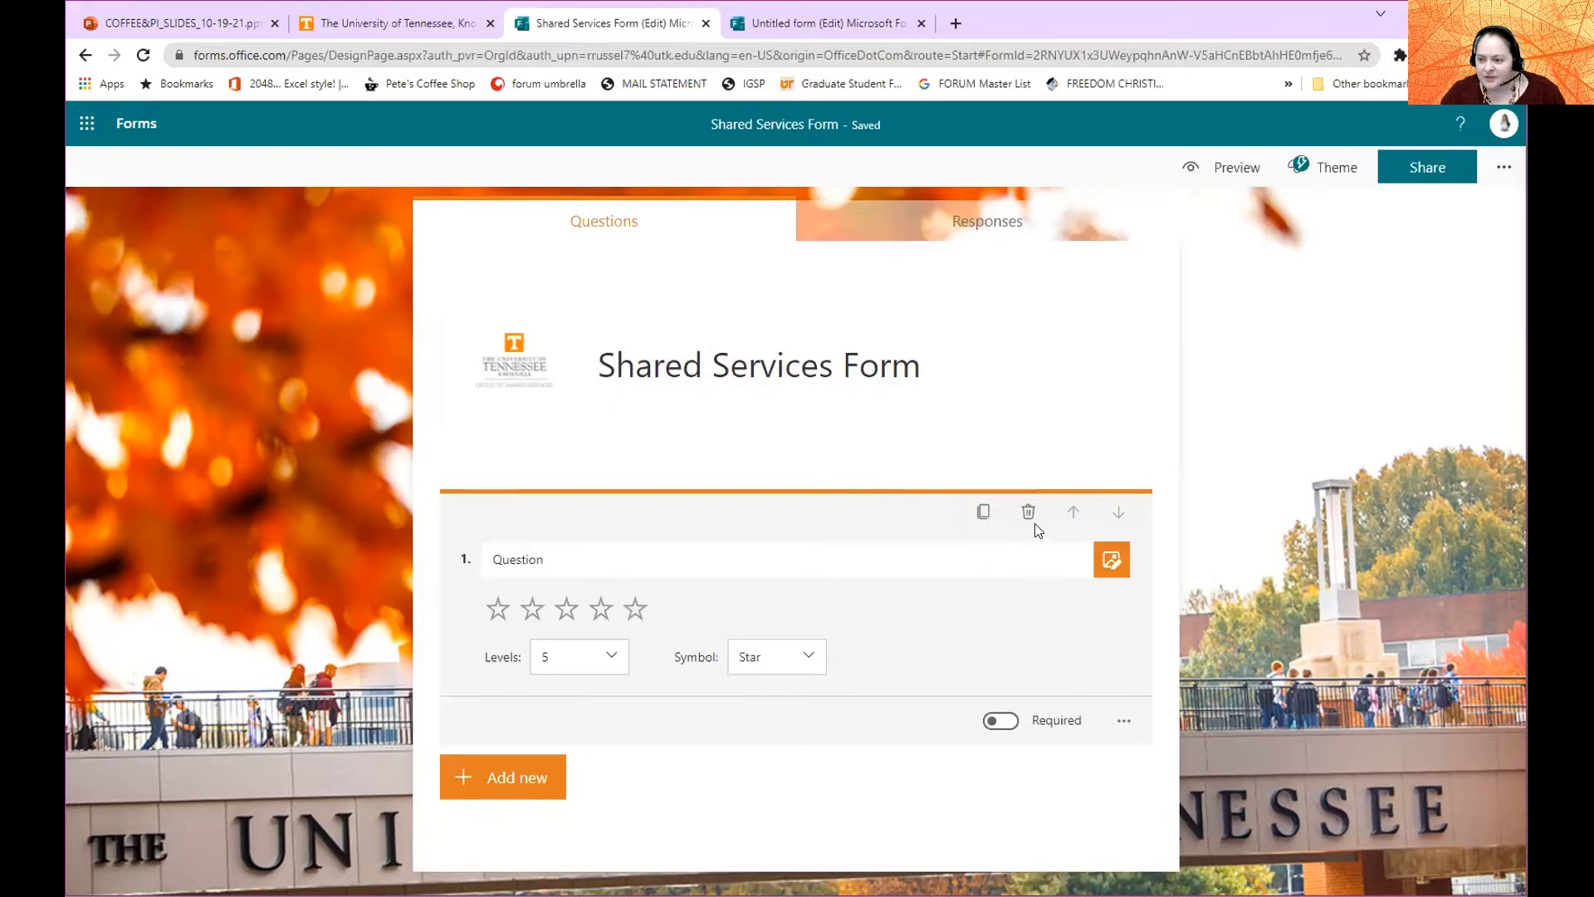
# Try a date question in the Shared Services Form, and delete it.
pyautogui.click(547, 504)
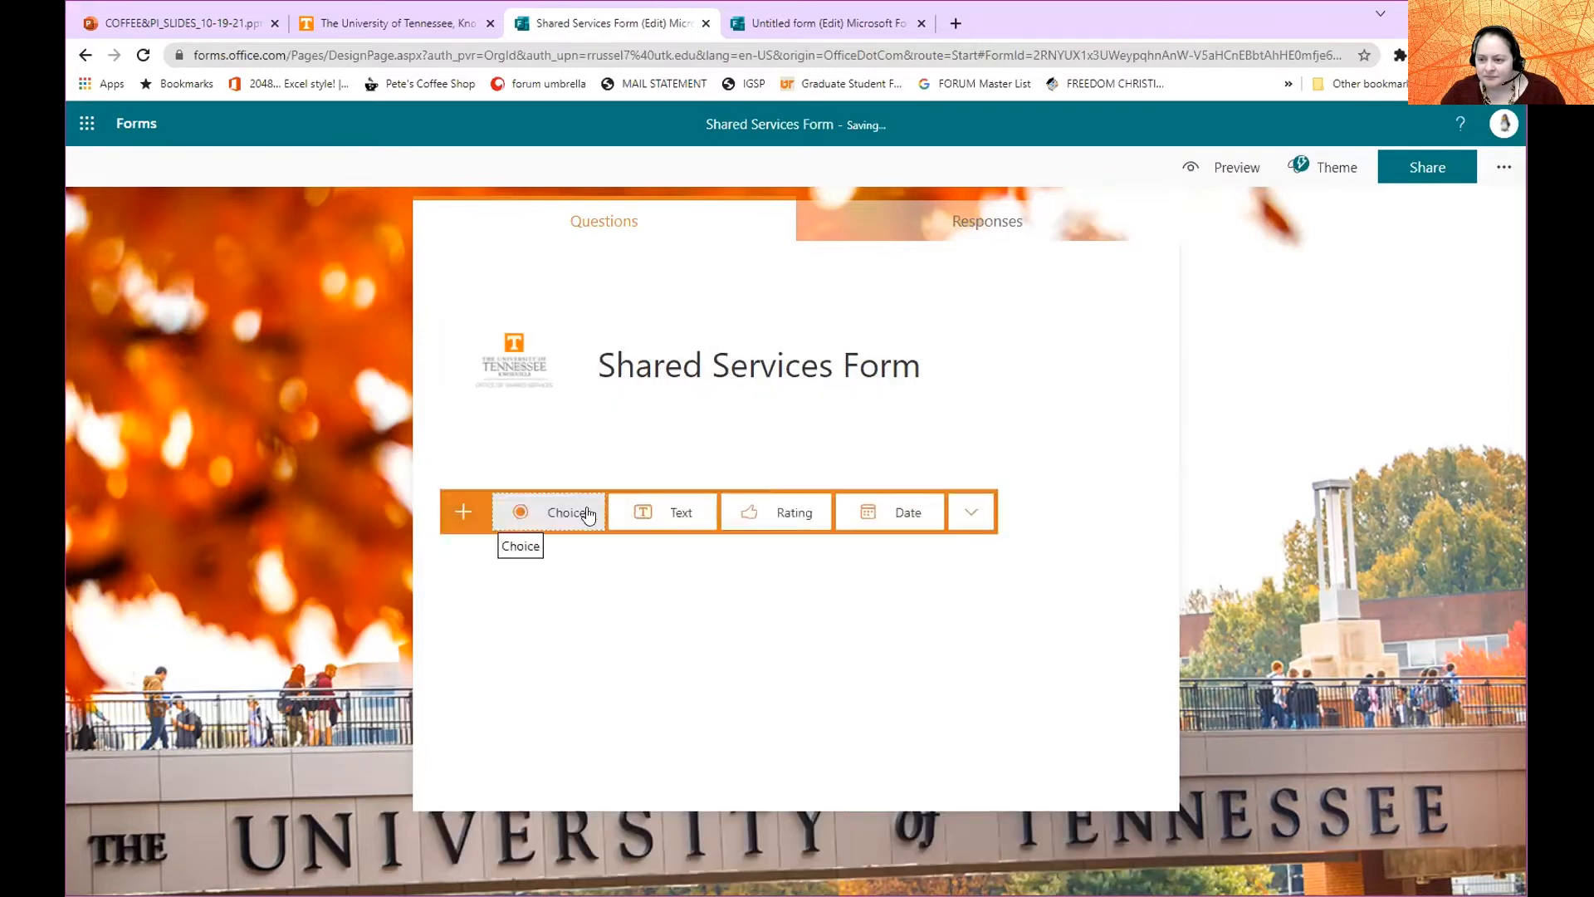
pyautogui.click(896, 518)
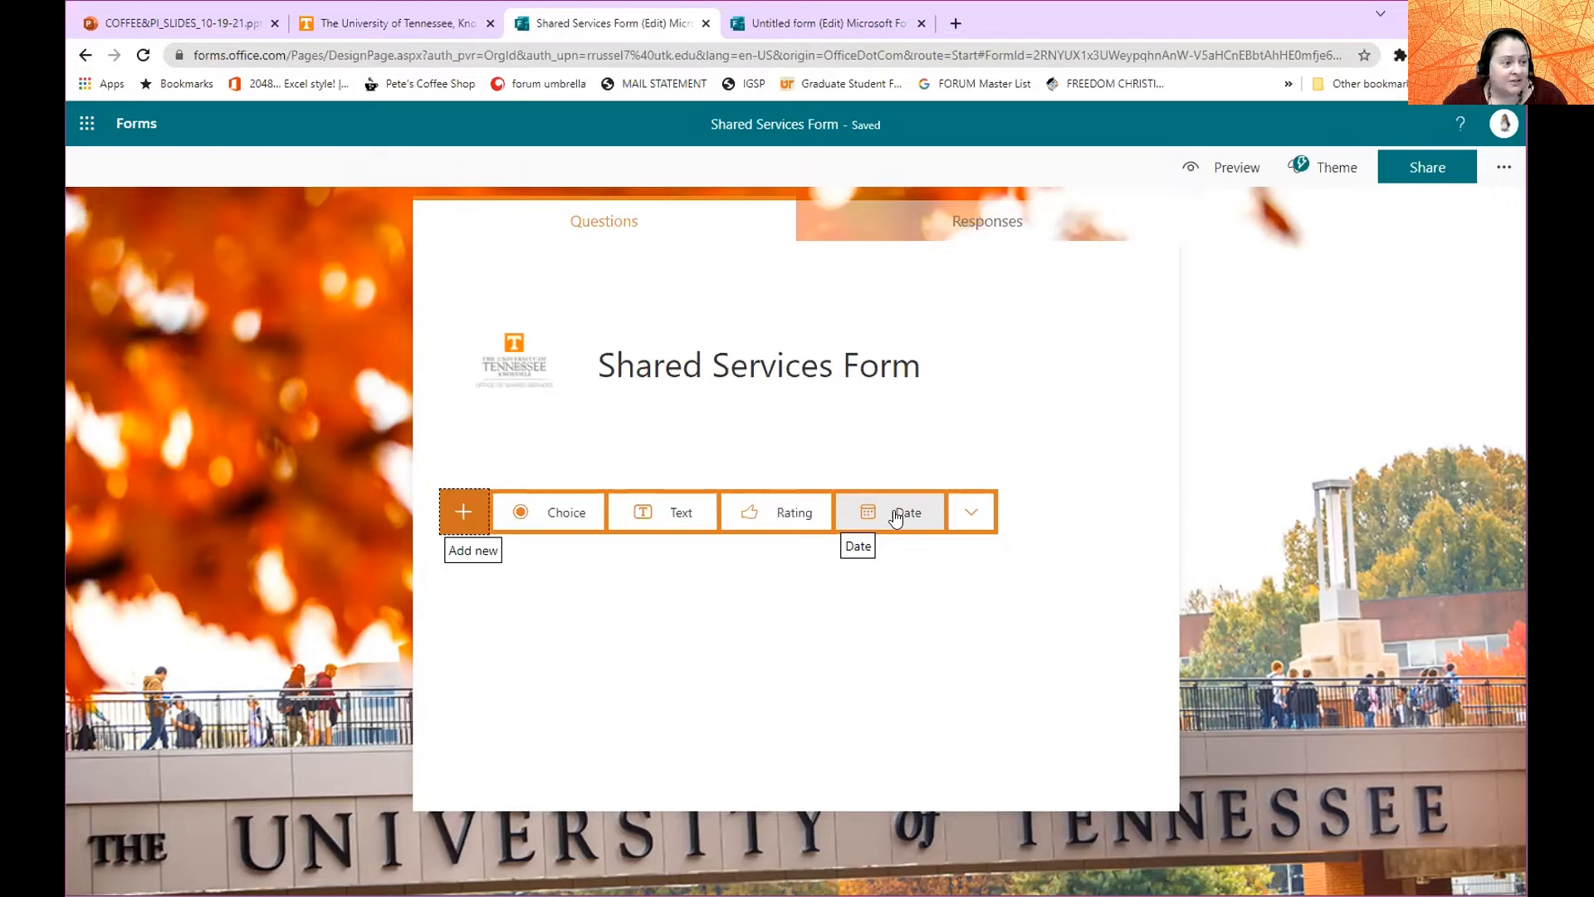
pyautogui.click(895, 515)
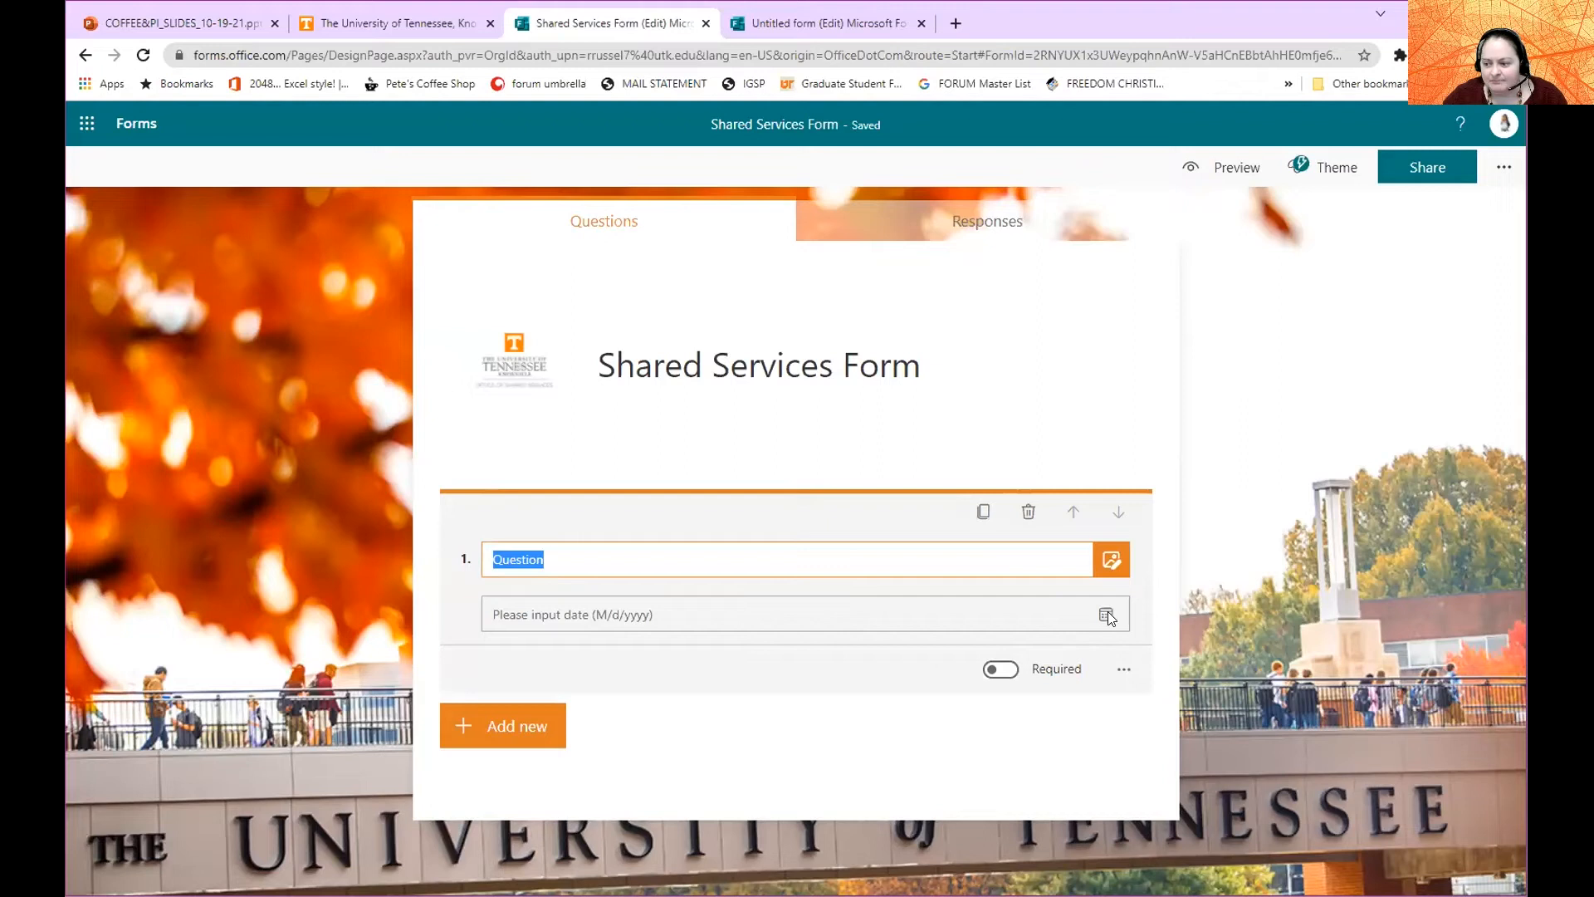
pyautogui.click(890, 621)
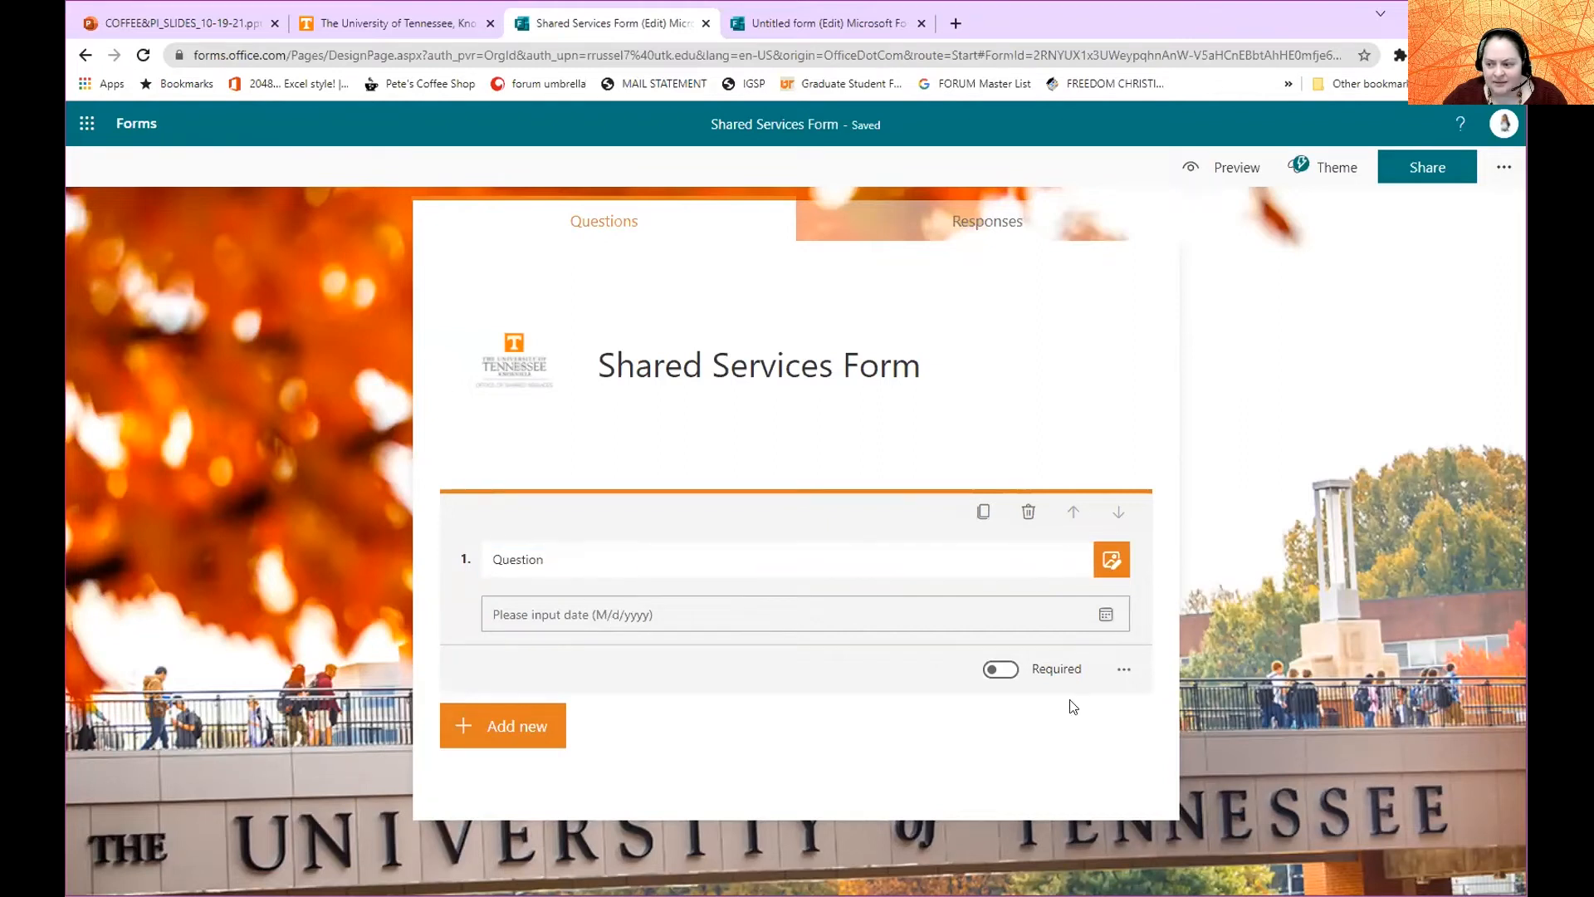
pyautogui.click(1027, 513)
# Add a choice question titled "Which Option Do You Like?" with the options Beef and Chicken.
pyautogui.click(520, 523)
pyautogui.click(523, 515)
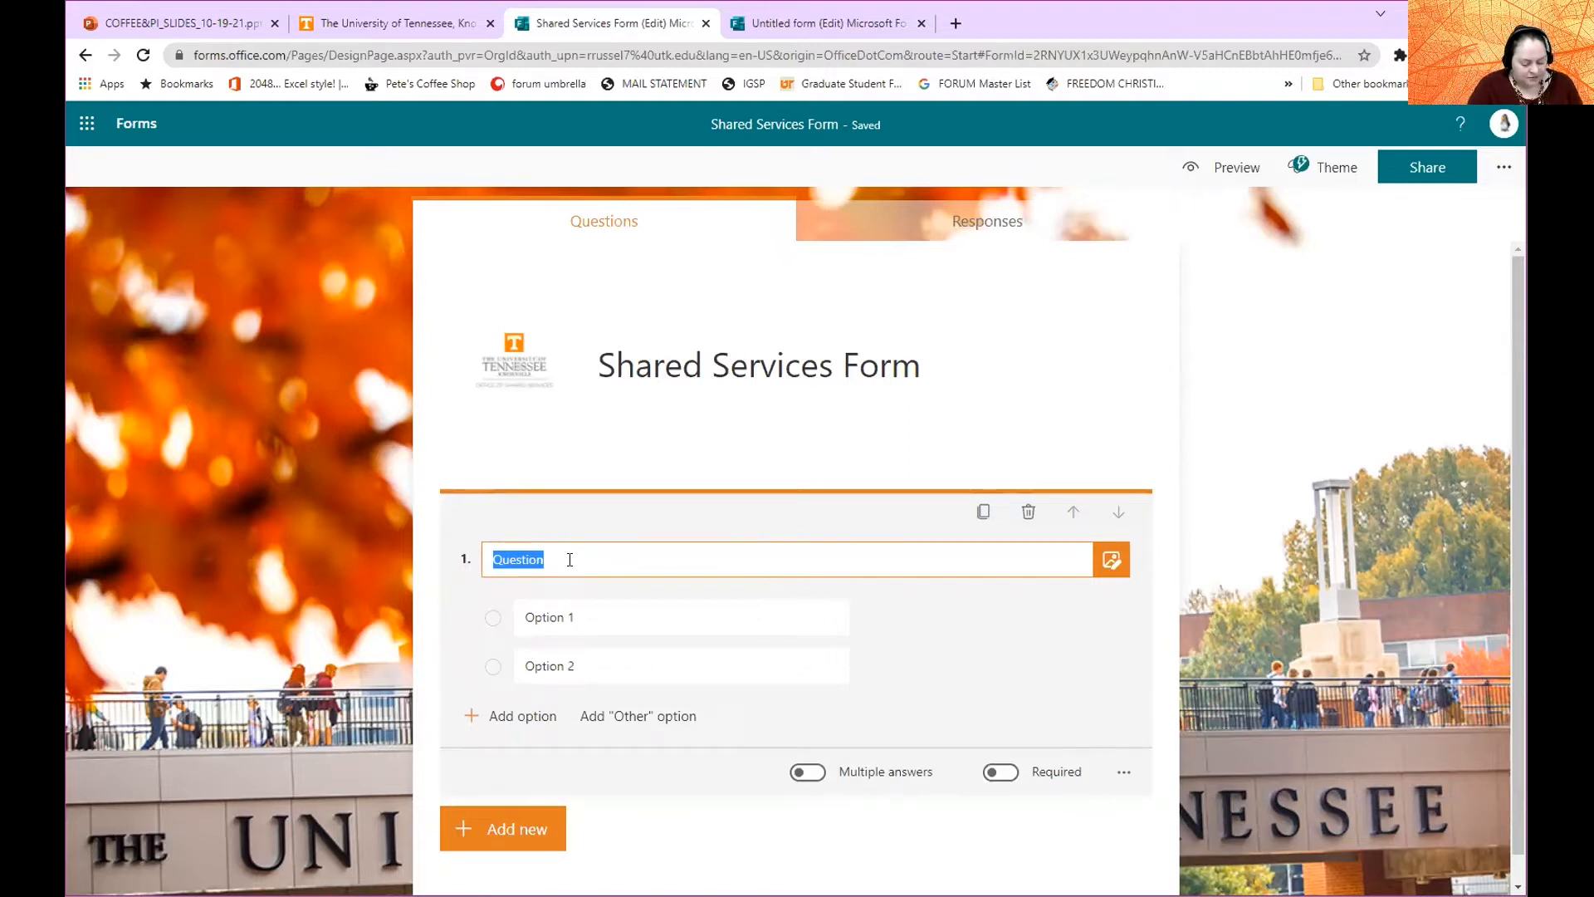
pyautogui.write('W')
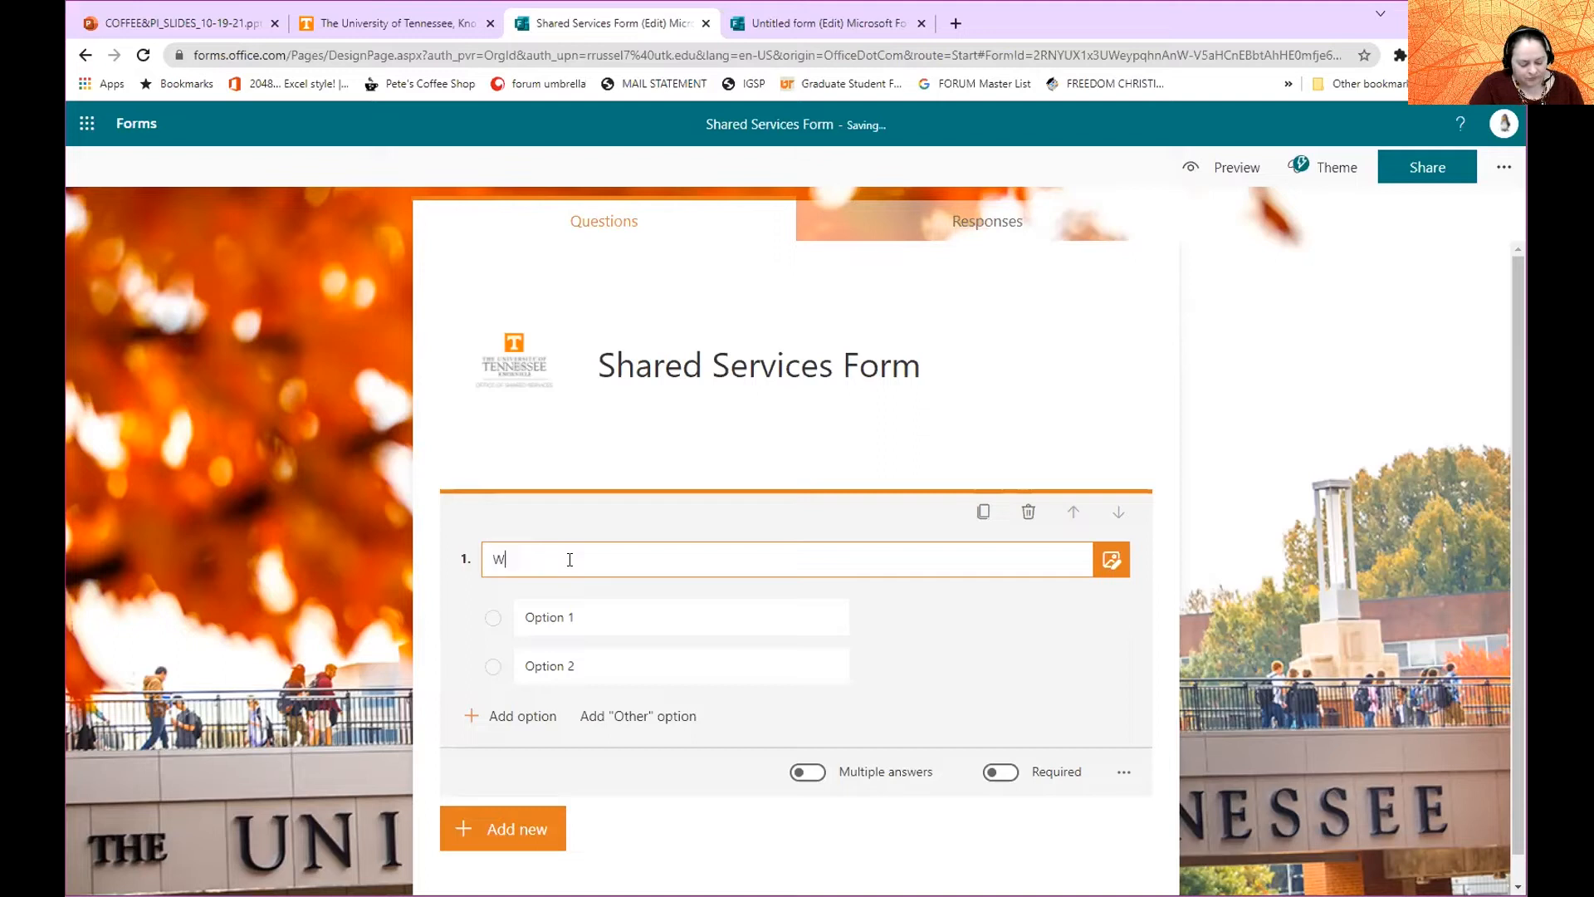
pyautogui.write('hich Option Do You Like?')
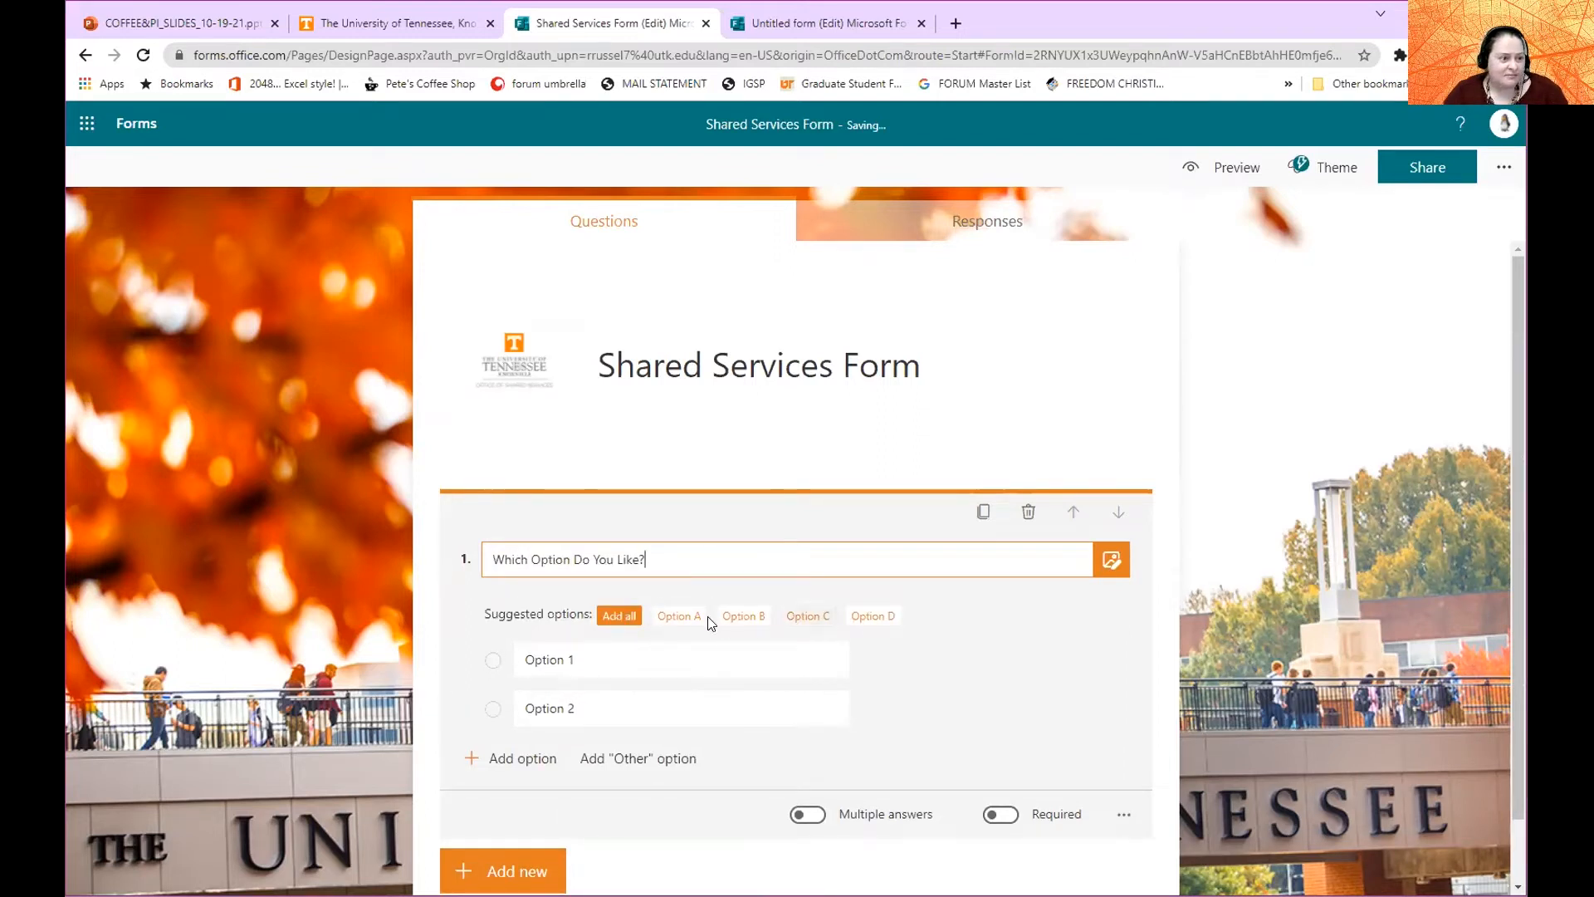
pyautogui.click(603, 651)
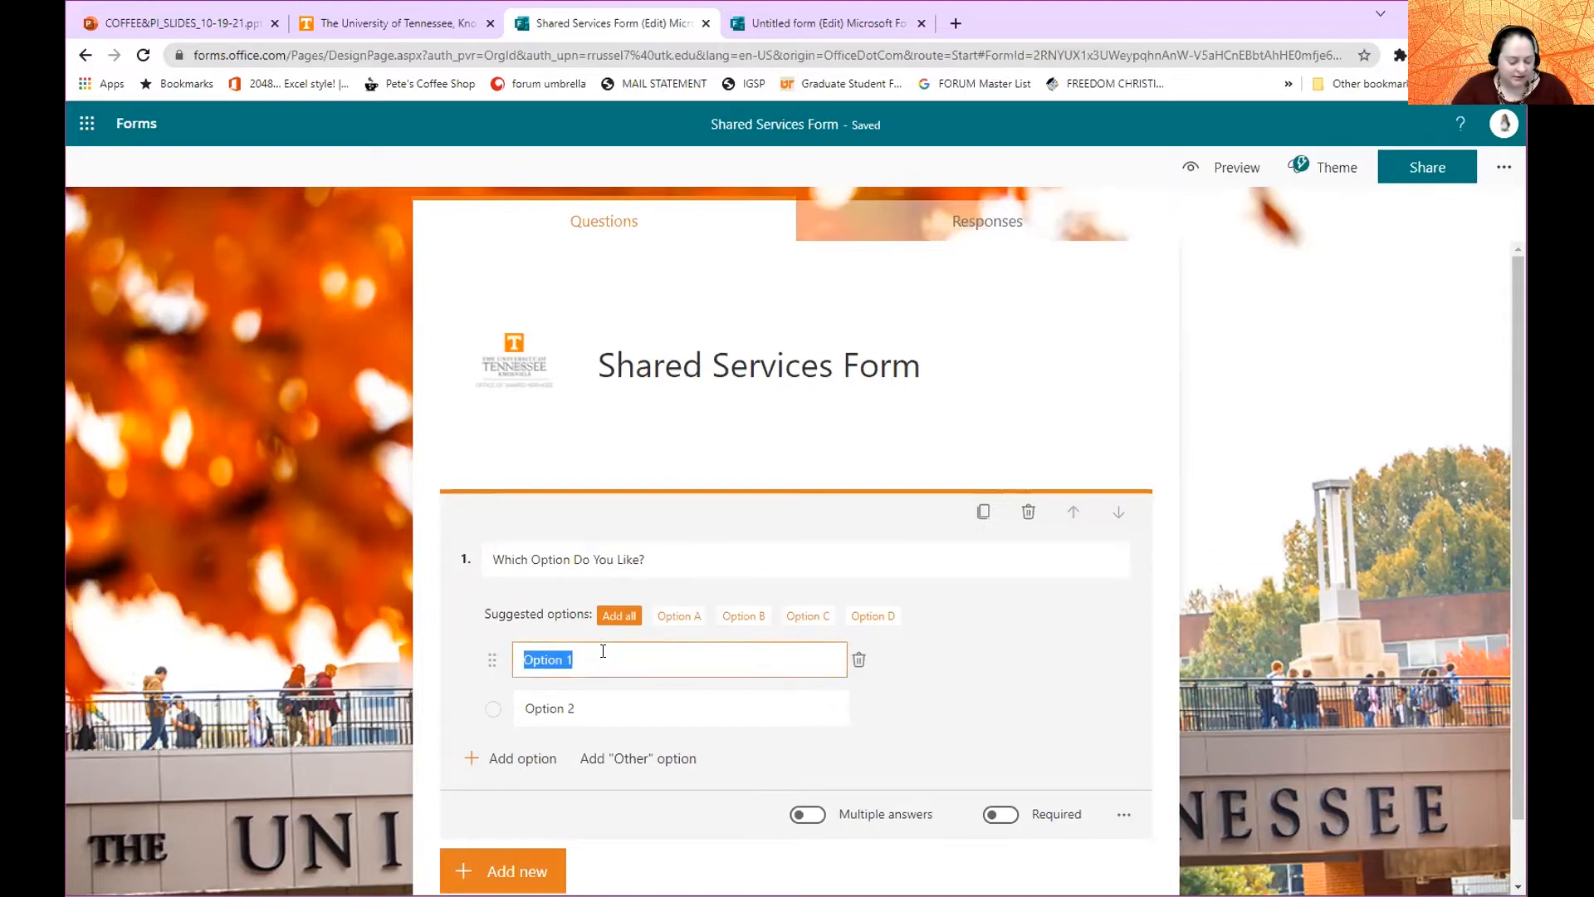
pyautogui.write('Beef')
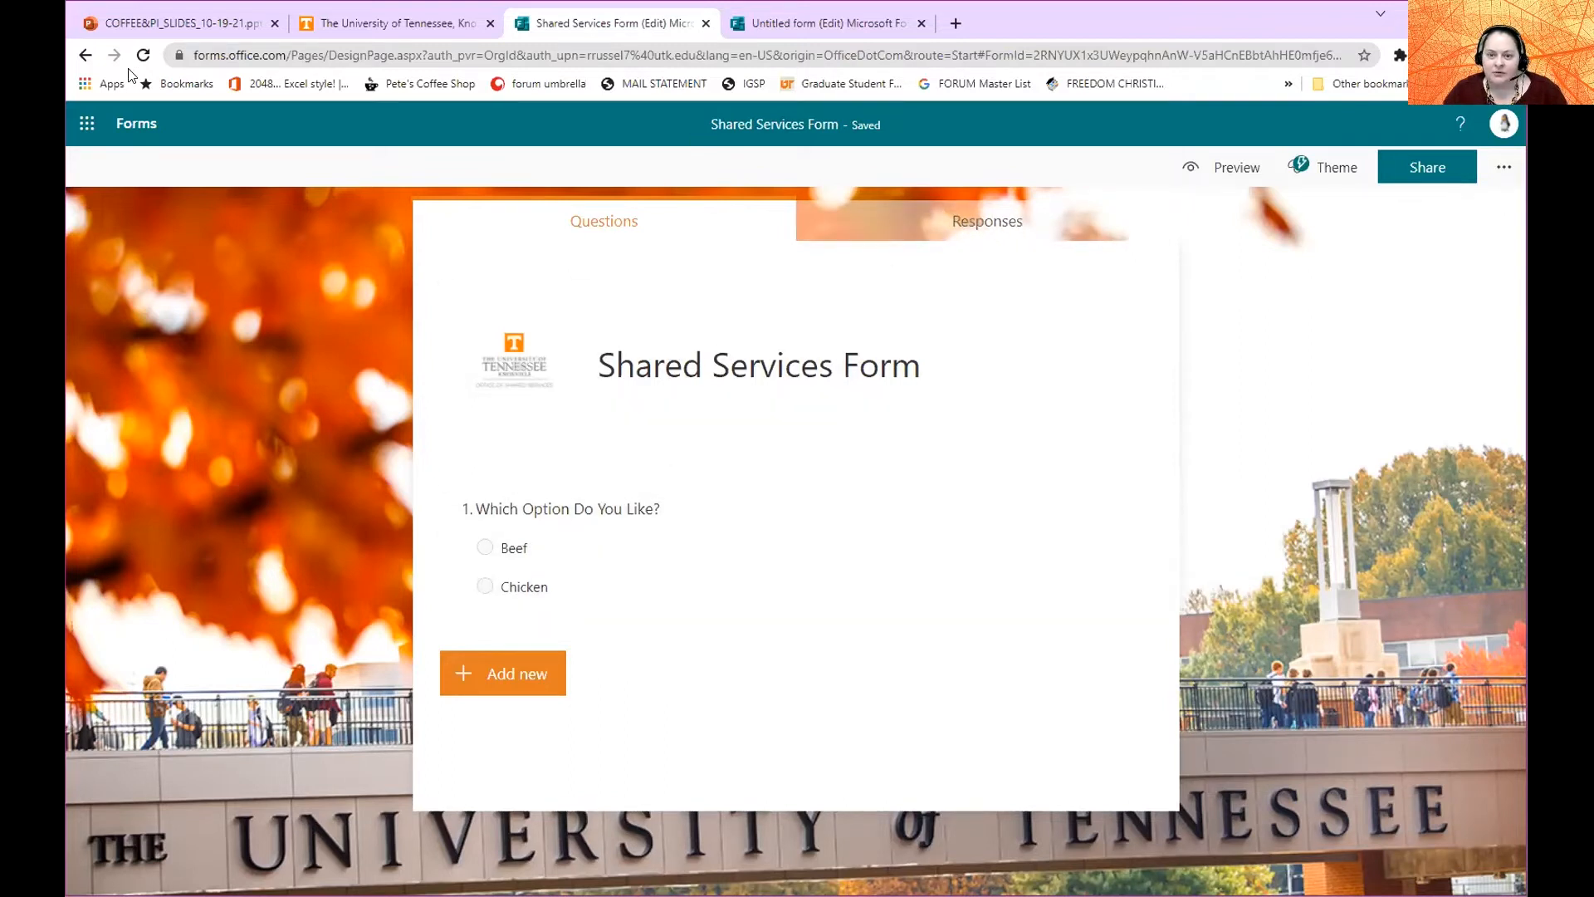
# Open the Coffee & PI Feedback (2) form from the forms list and examine its response summary down to the comments word cloud.
pyautogui.click(84, 59)
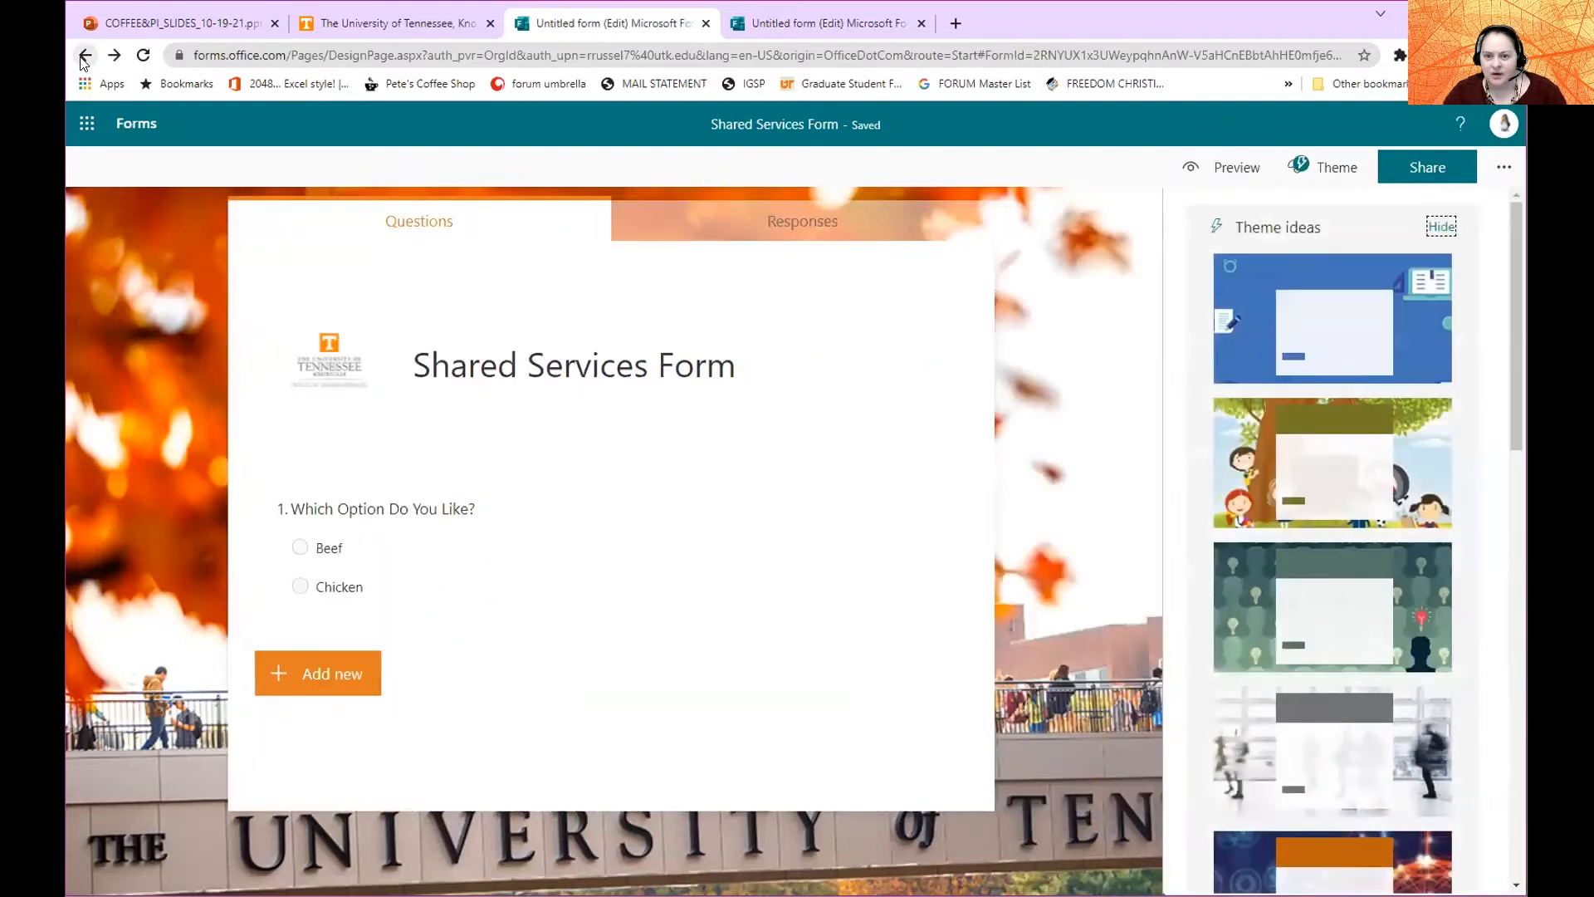
pyautogui.click(84, 57)
pyautogui.click(379, 525)
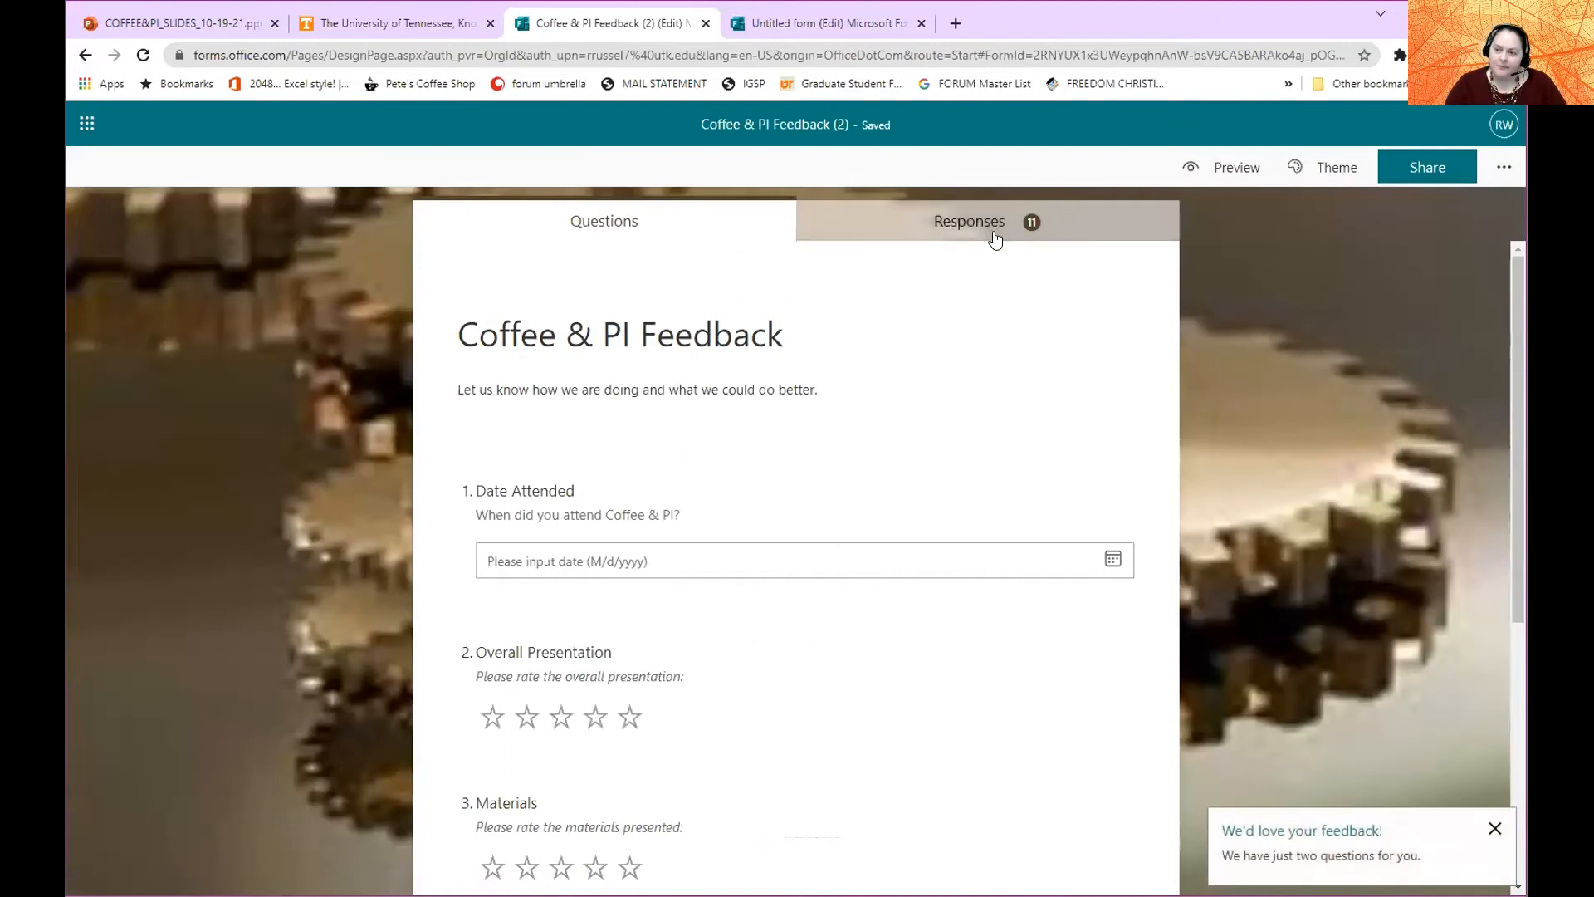
pyautogui.click(930, 221)
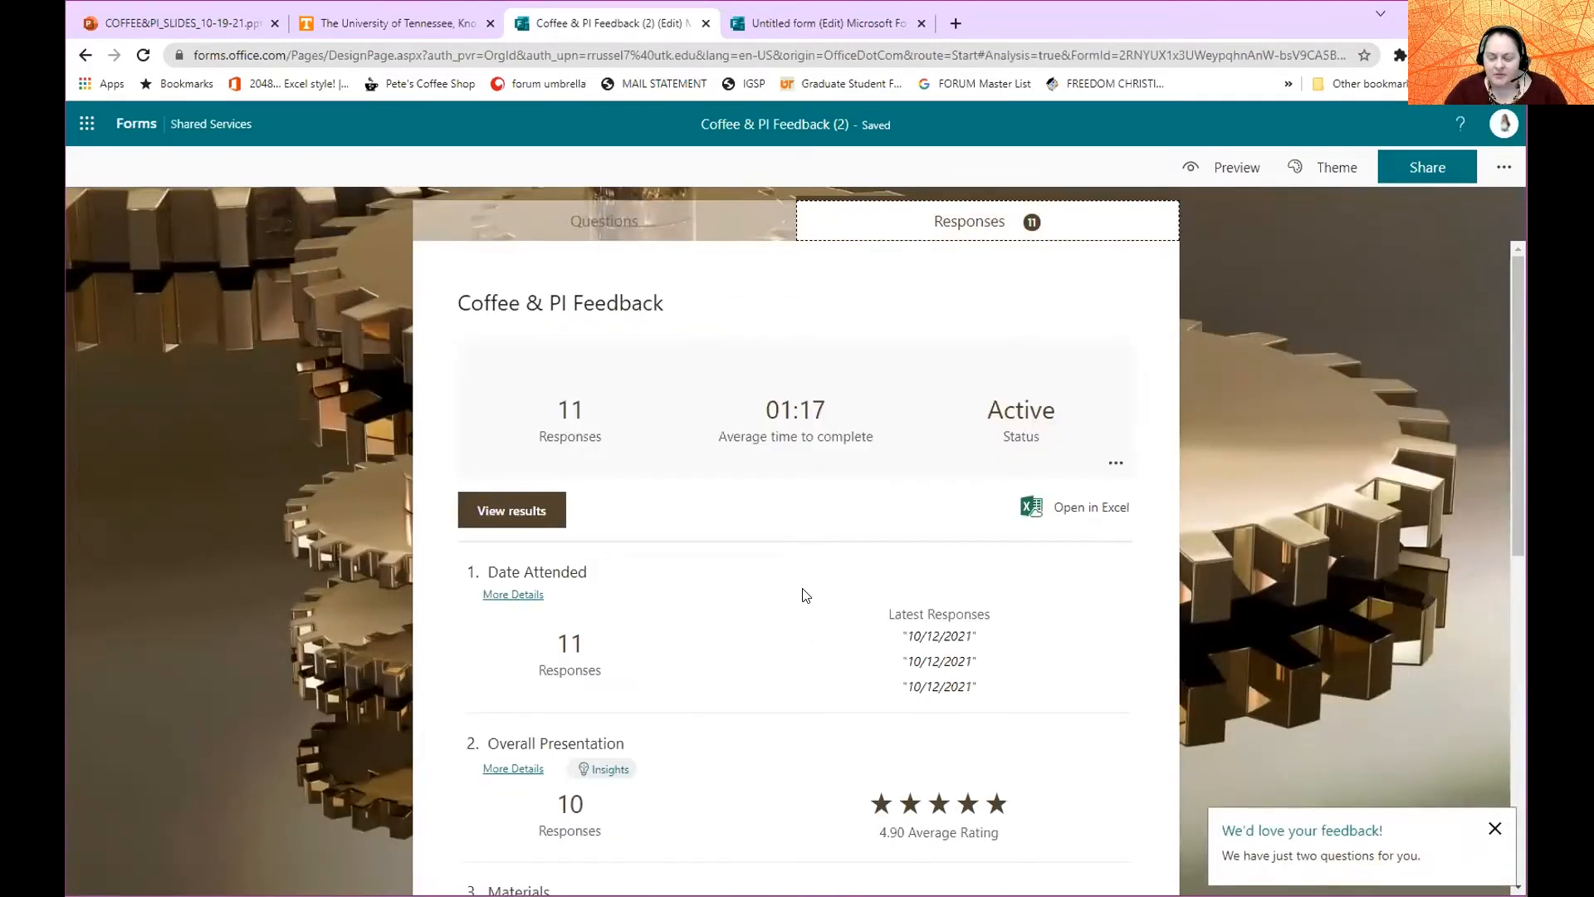
pyautogui.scroll(-2, 803, 594)
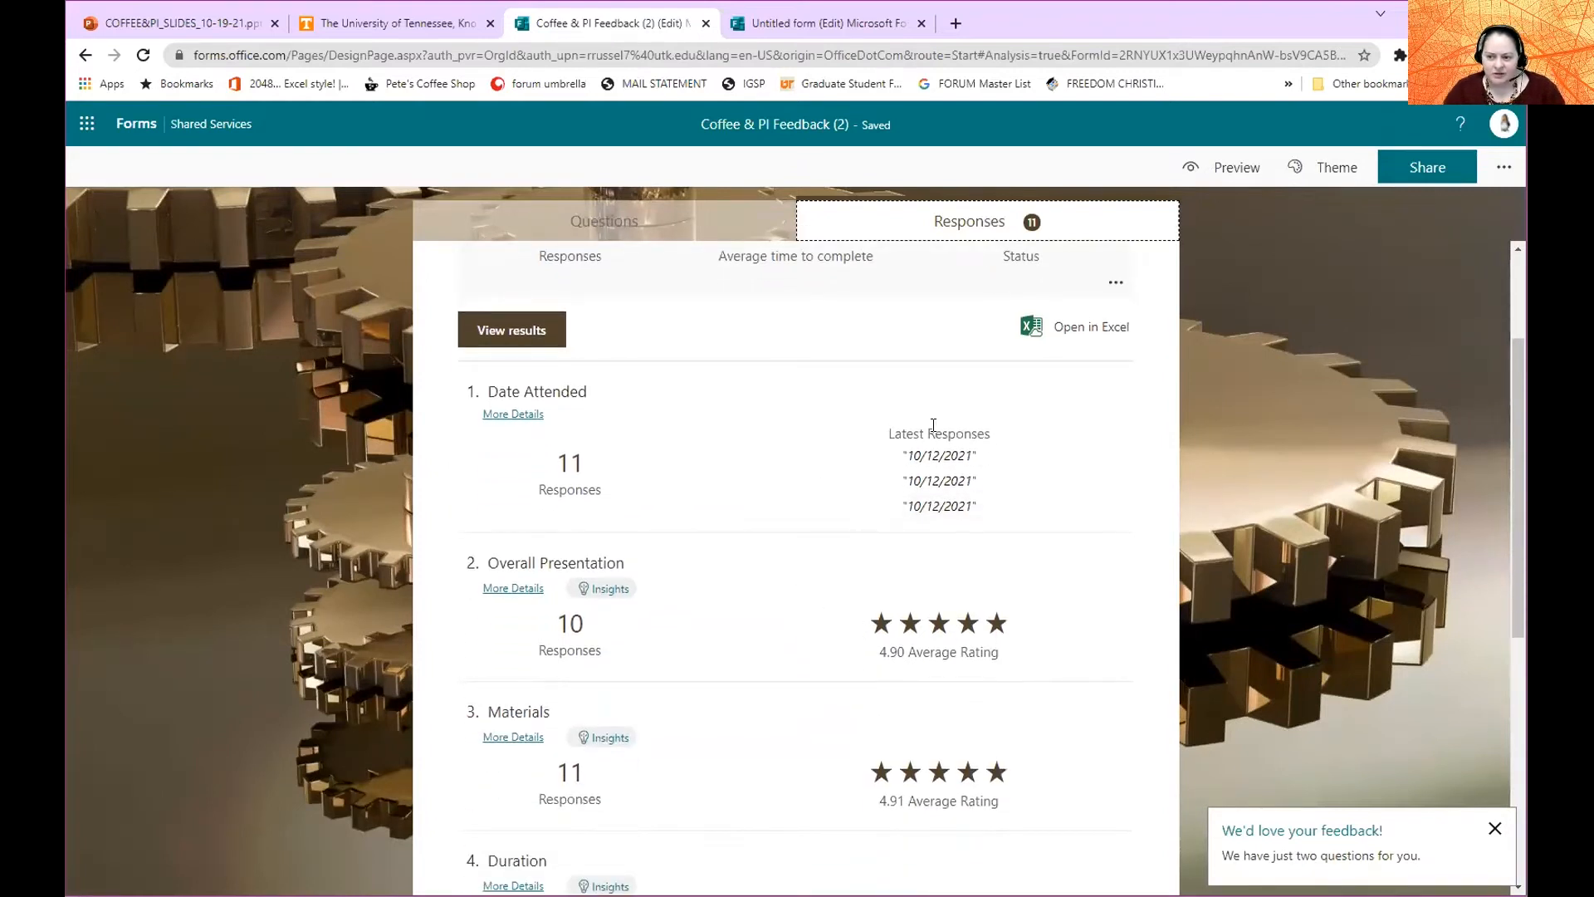
pyautogui.scroll(-6, 905, 676)
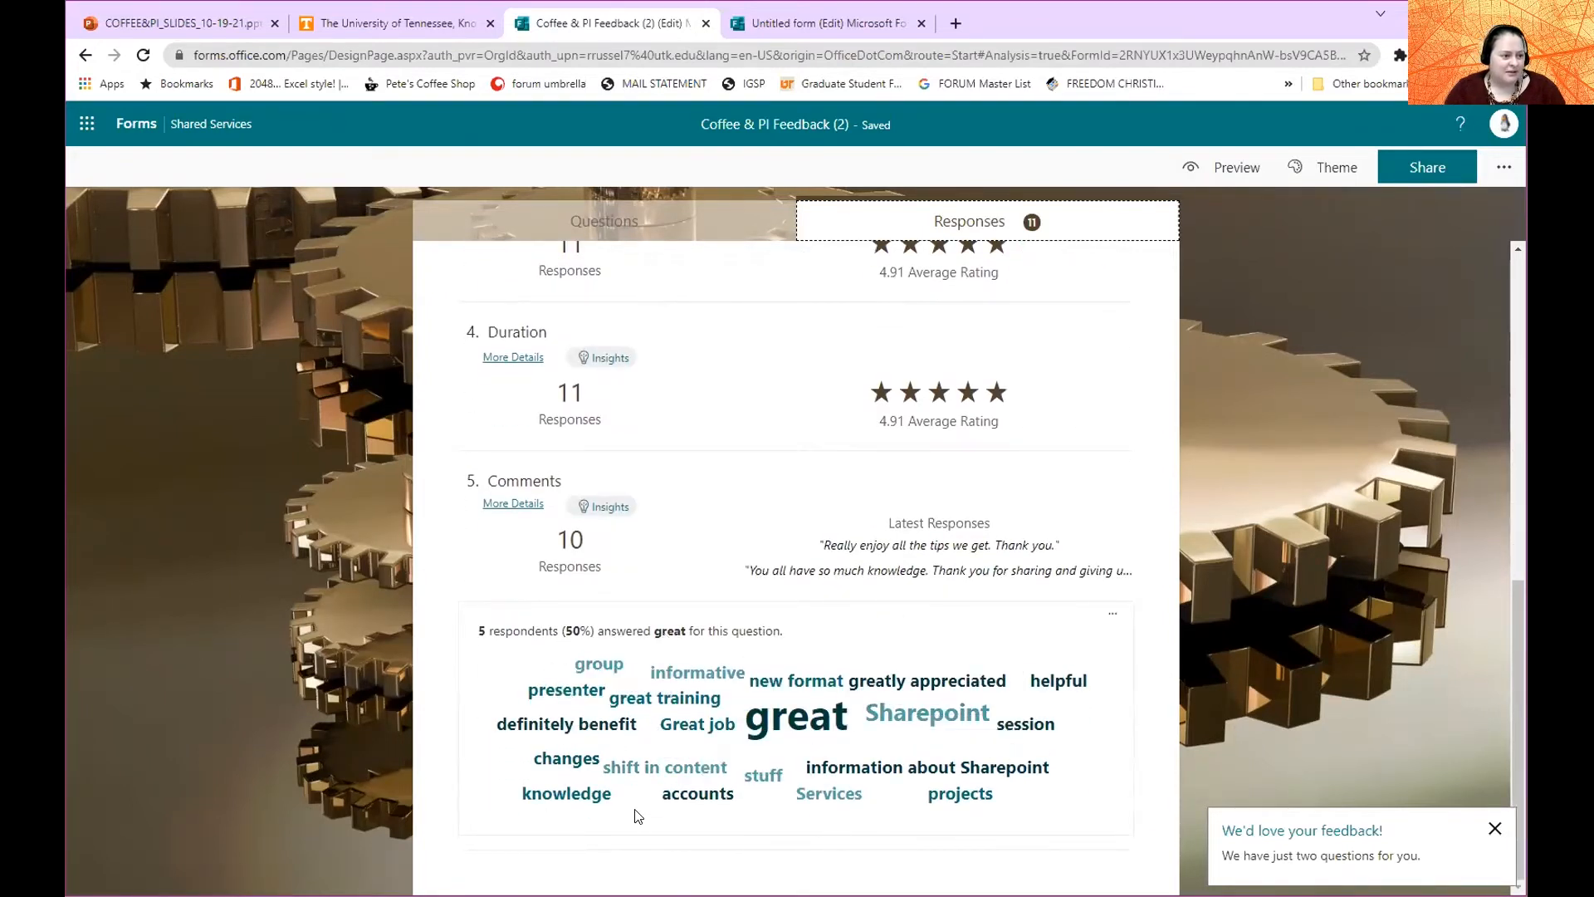
pyautogui.scroll(10, 1024, 605)
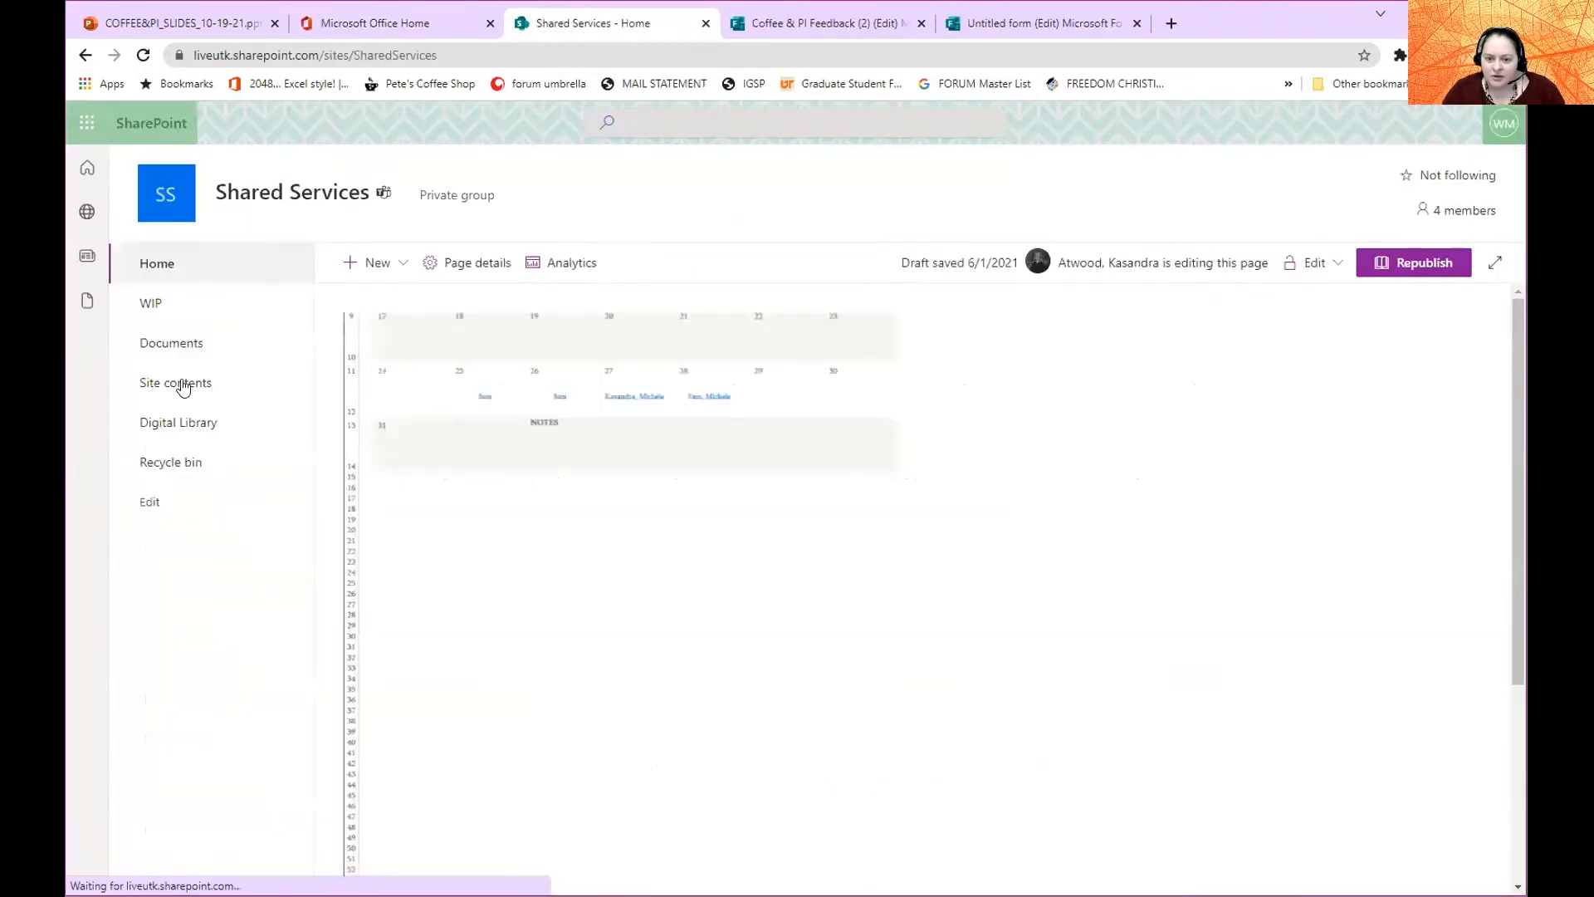
# Open the TRAVEL folder in the Shared Services SharePoint site's document library and locate Travel Planning Worksheet 1.xlsx.
pyautogui.click(171, 347)
pyautogui.scroll(-10, 588, 444)
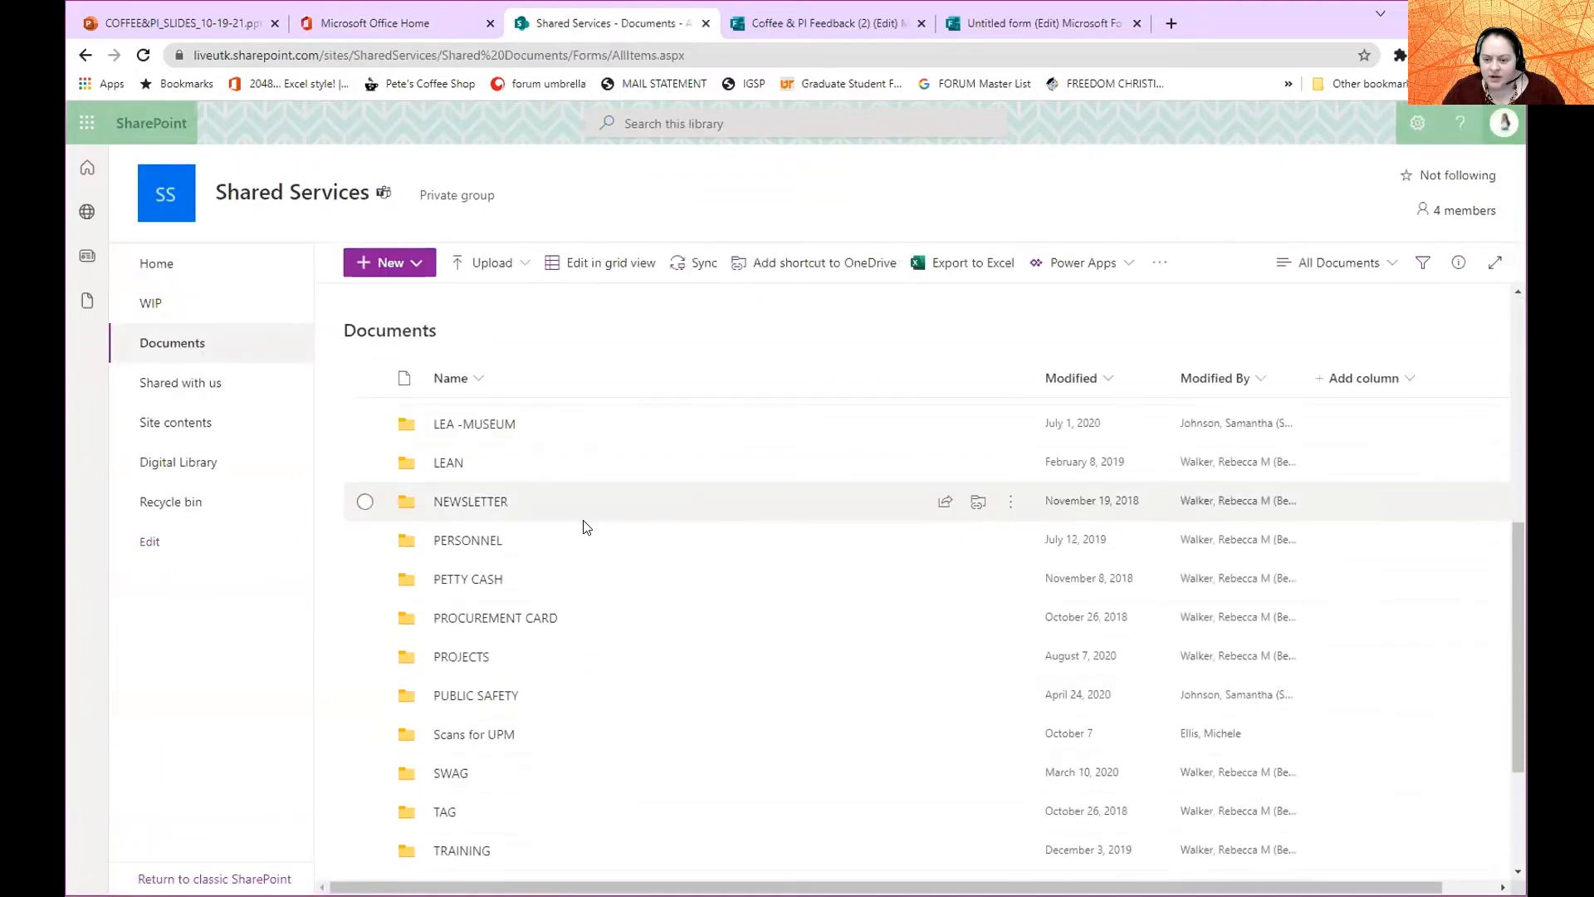
pyautogui.click(451, 669)
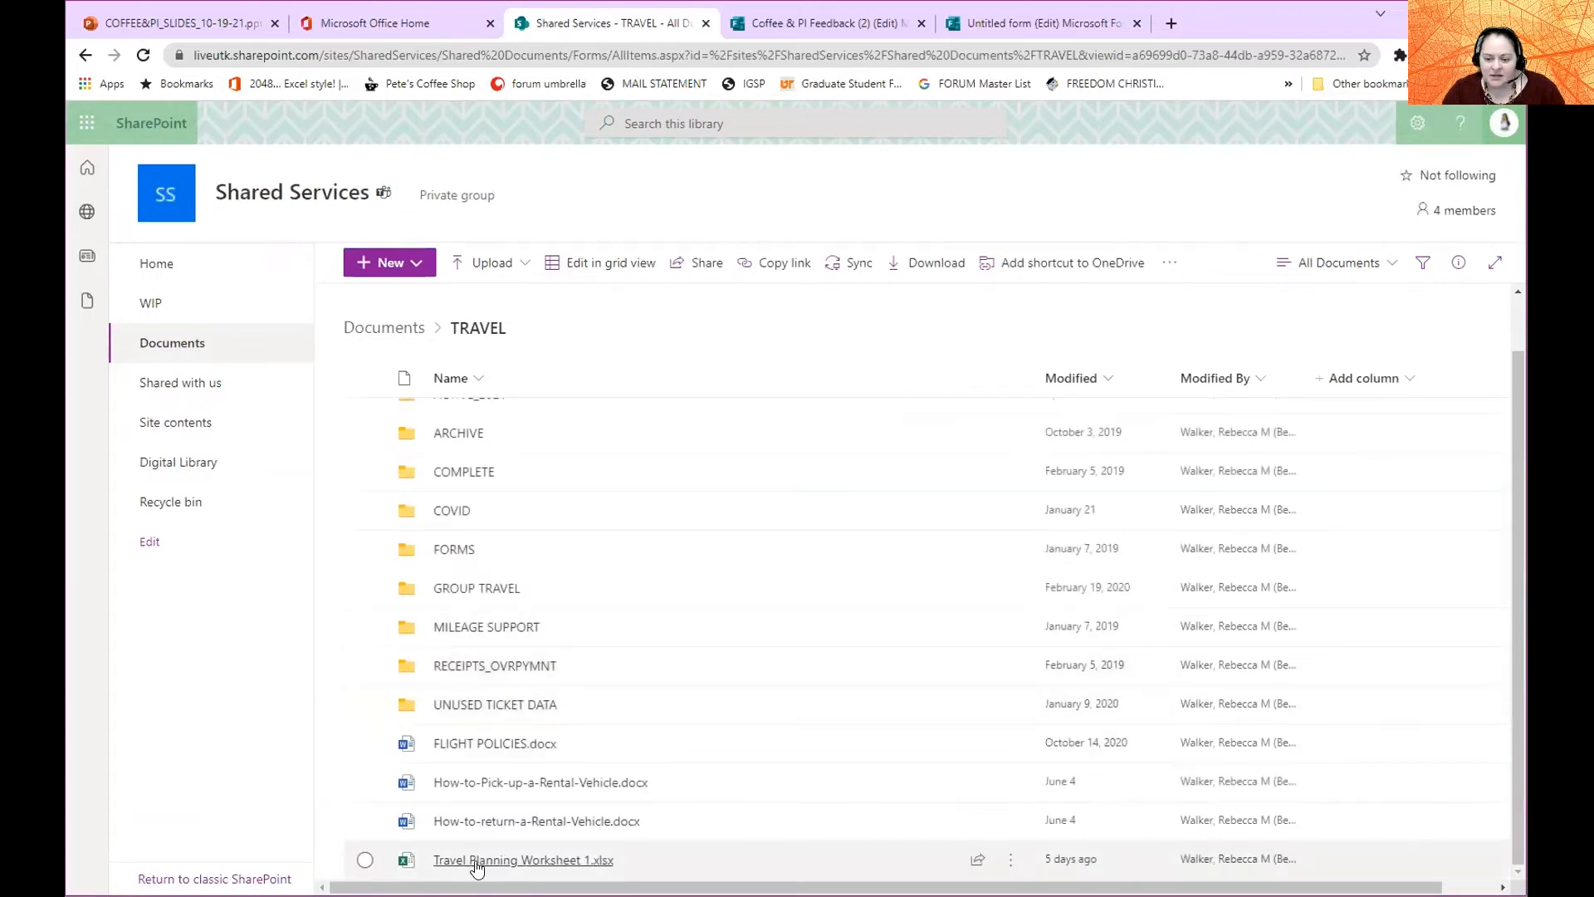
pyautogui.moveTo(469, 860)
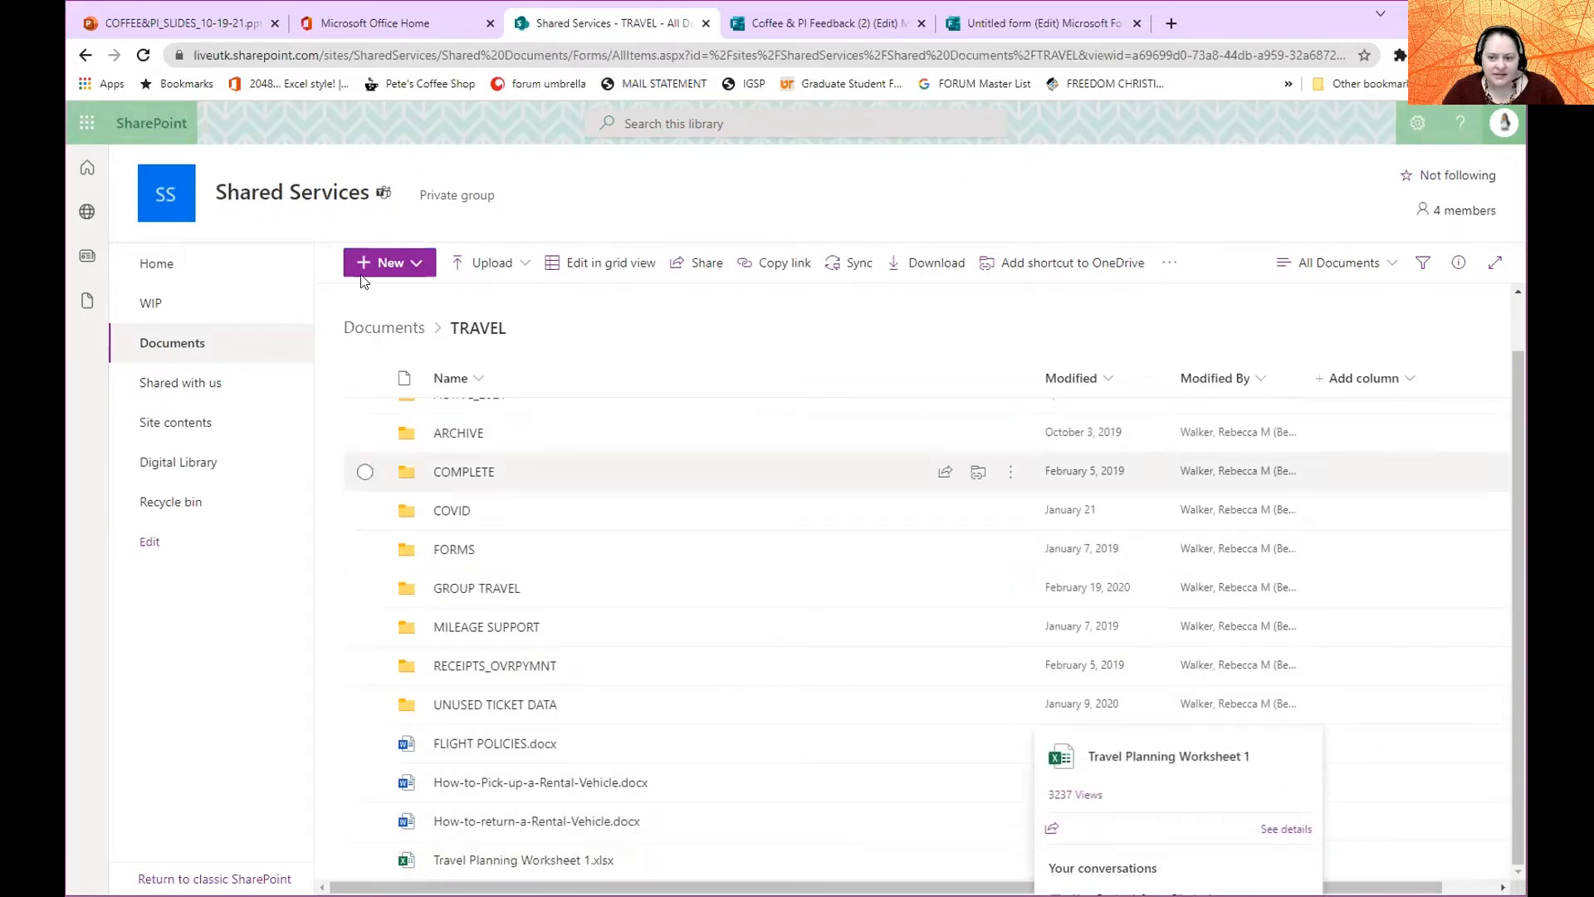
# View the new item types available in the TRAVEL folder, including Forms for Excel, and return to the Travel Planning Worksheet 1.xlsx file.
pyautogui.click(389, 262)
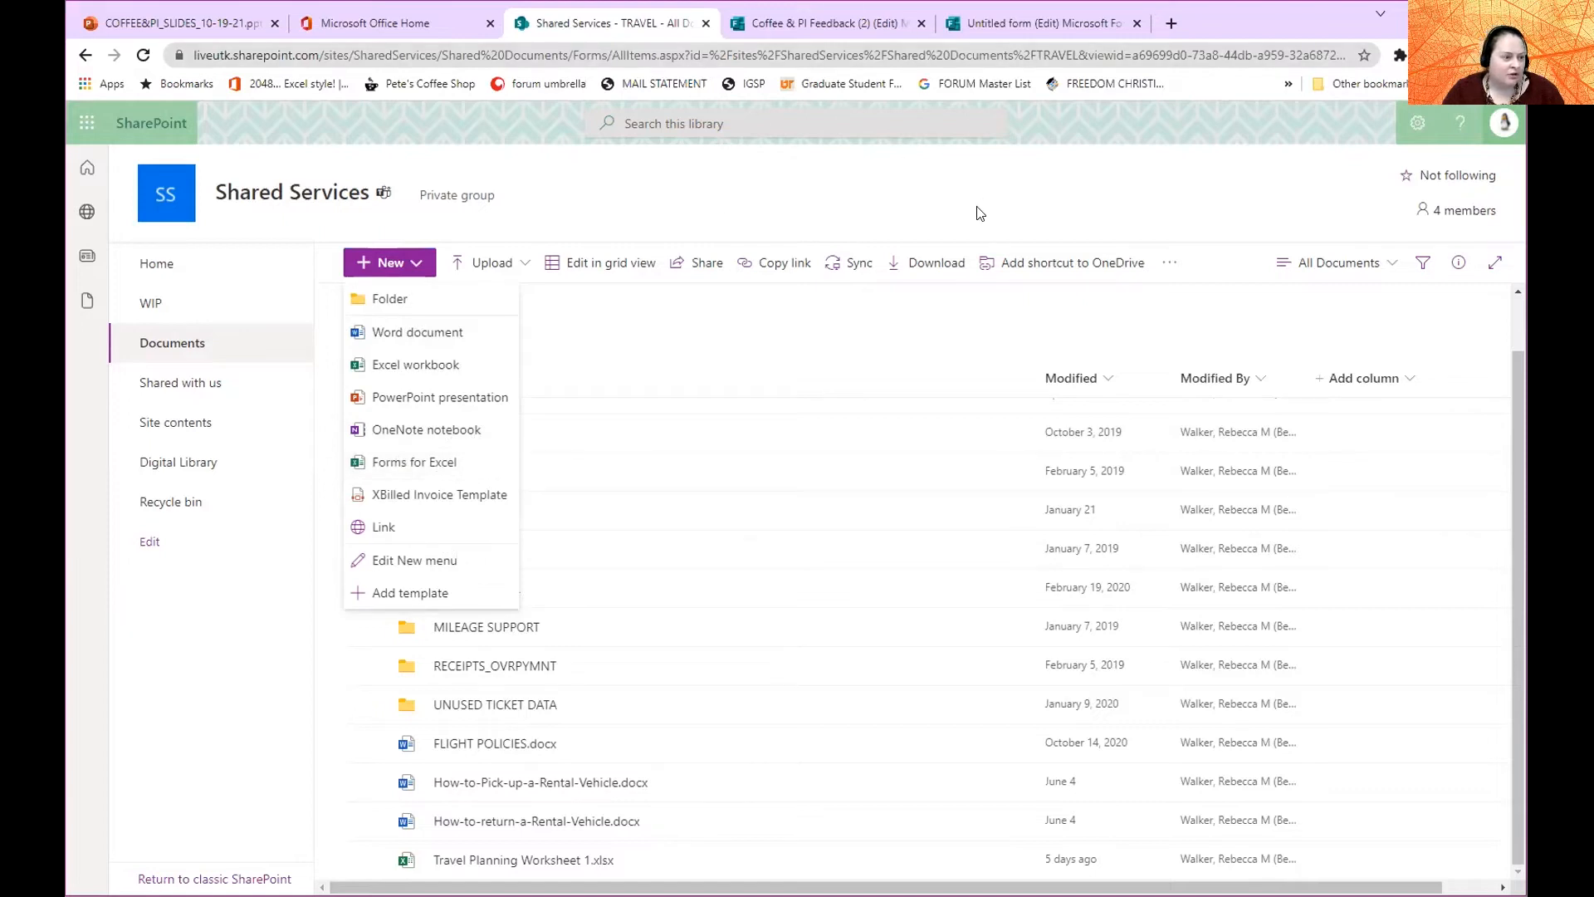
pyautogui.click(777, 310)
pyautogui.moveTo(484, 866)
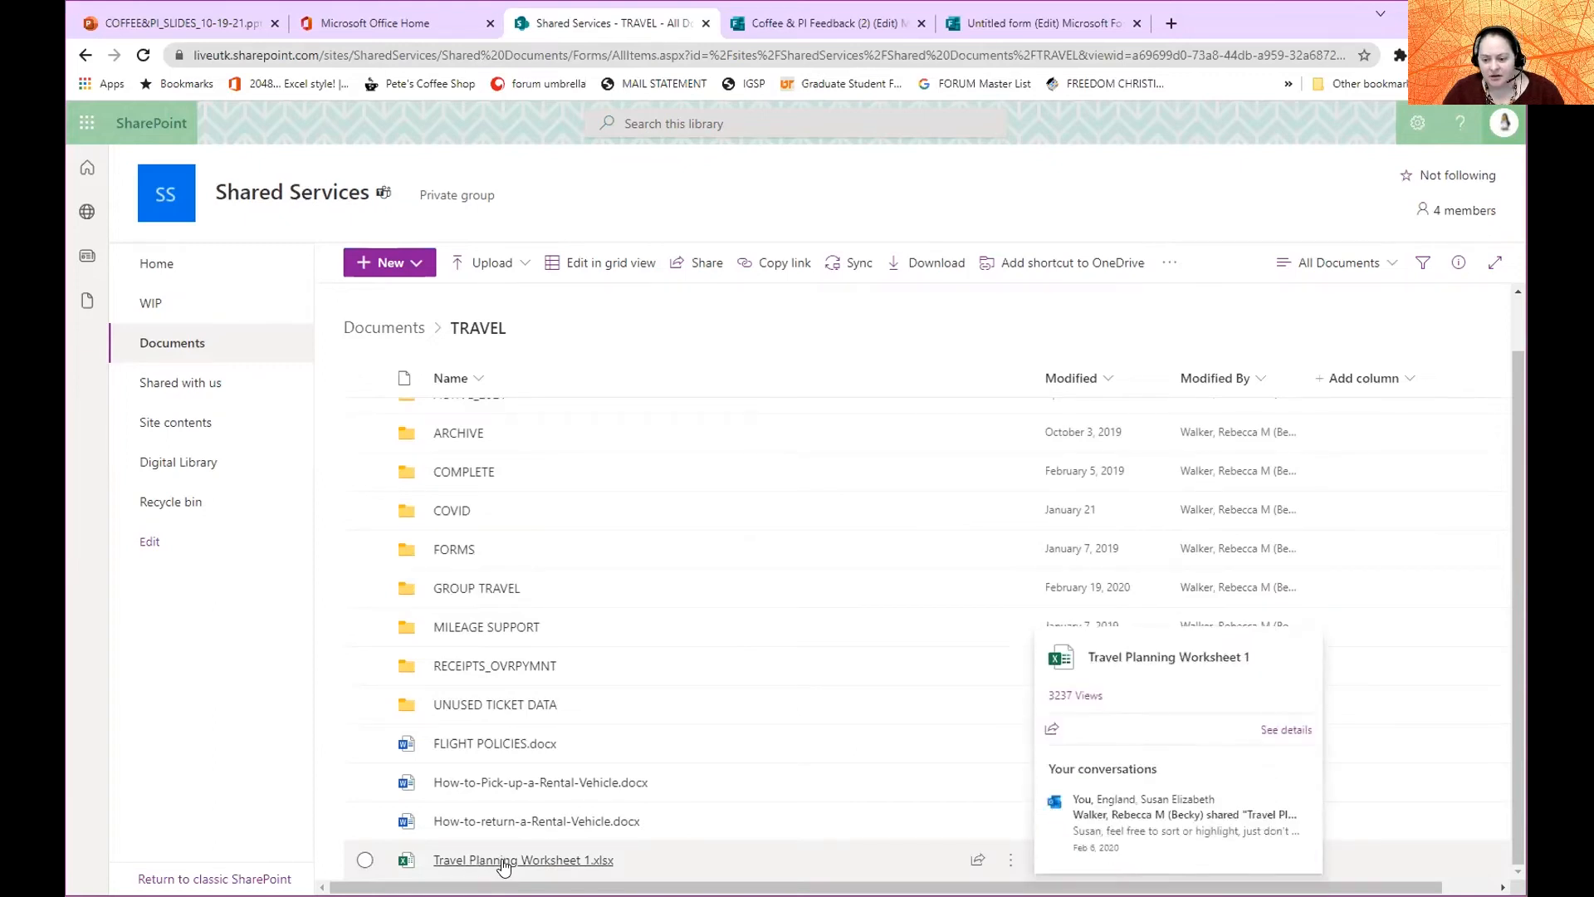
# Open Travel Planning Worksheet 1.xlsx and compare its columns with the questions in the Travel Planning Worksheet form.
pyautogui.click(503, 860)
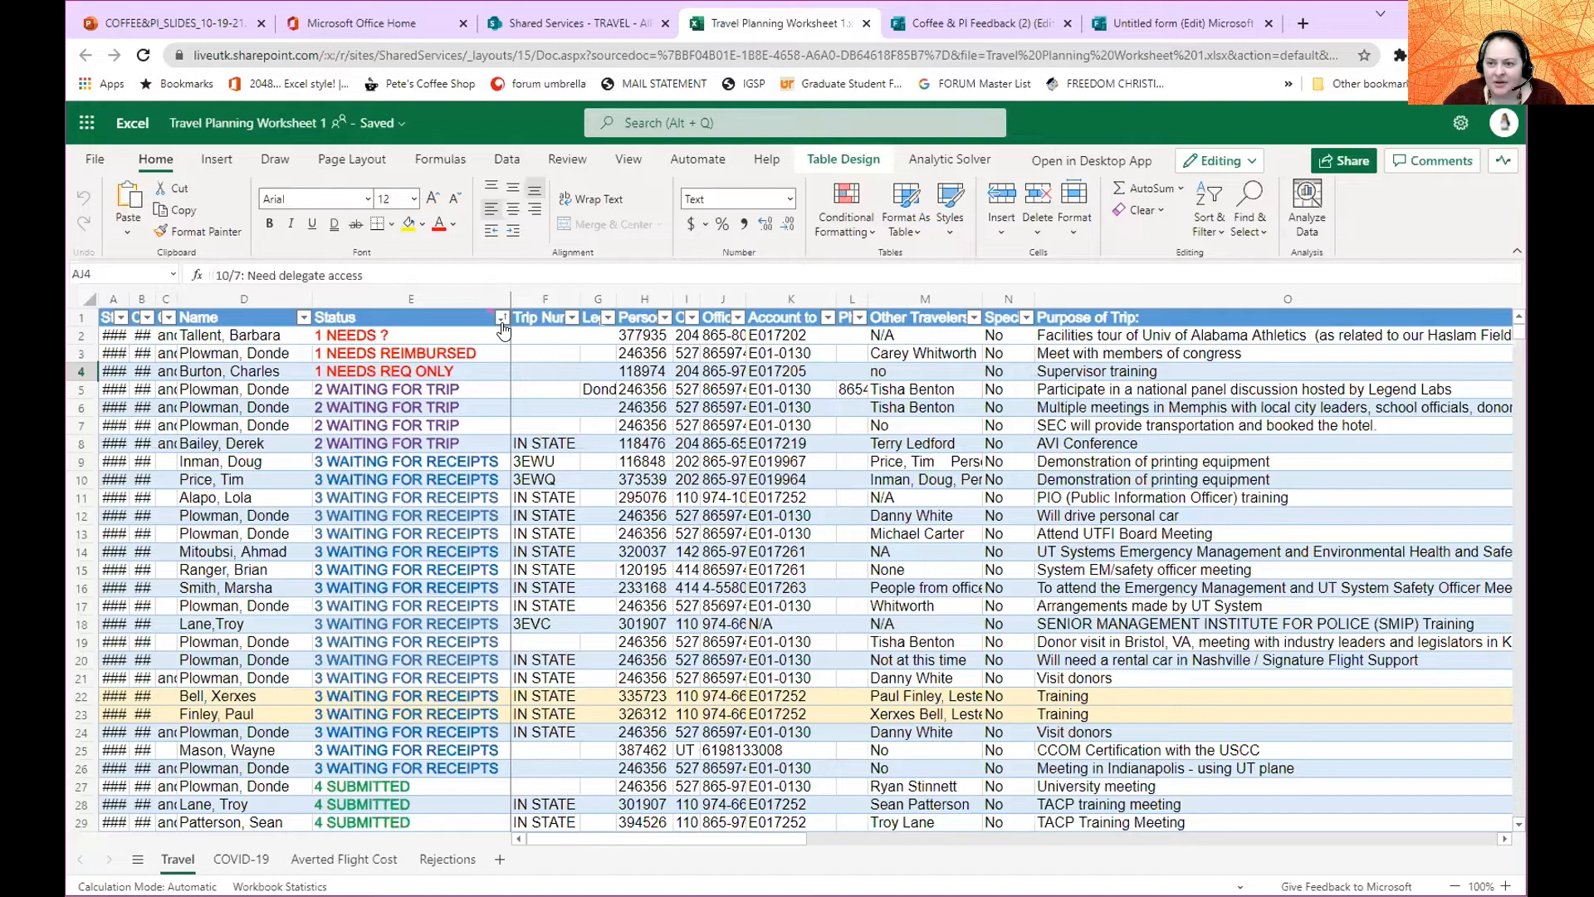
pyautogui.hotkey('ctrl', 'Tab')
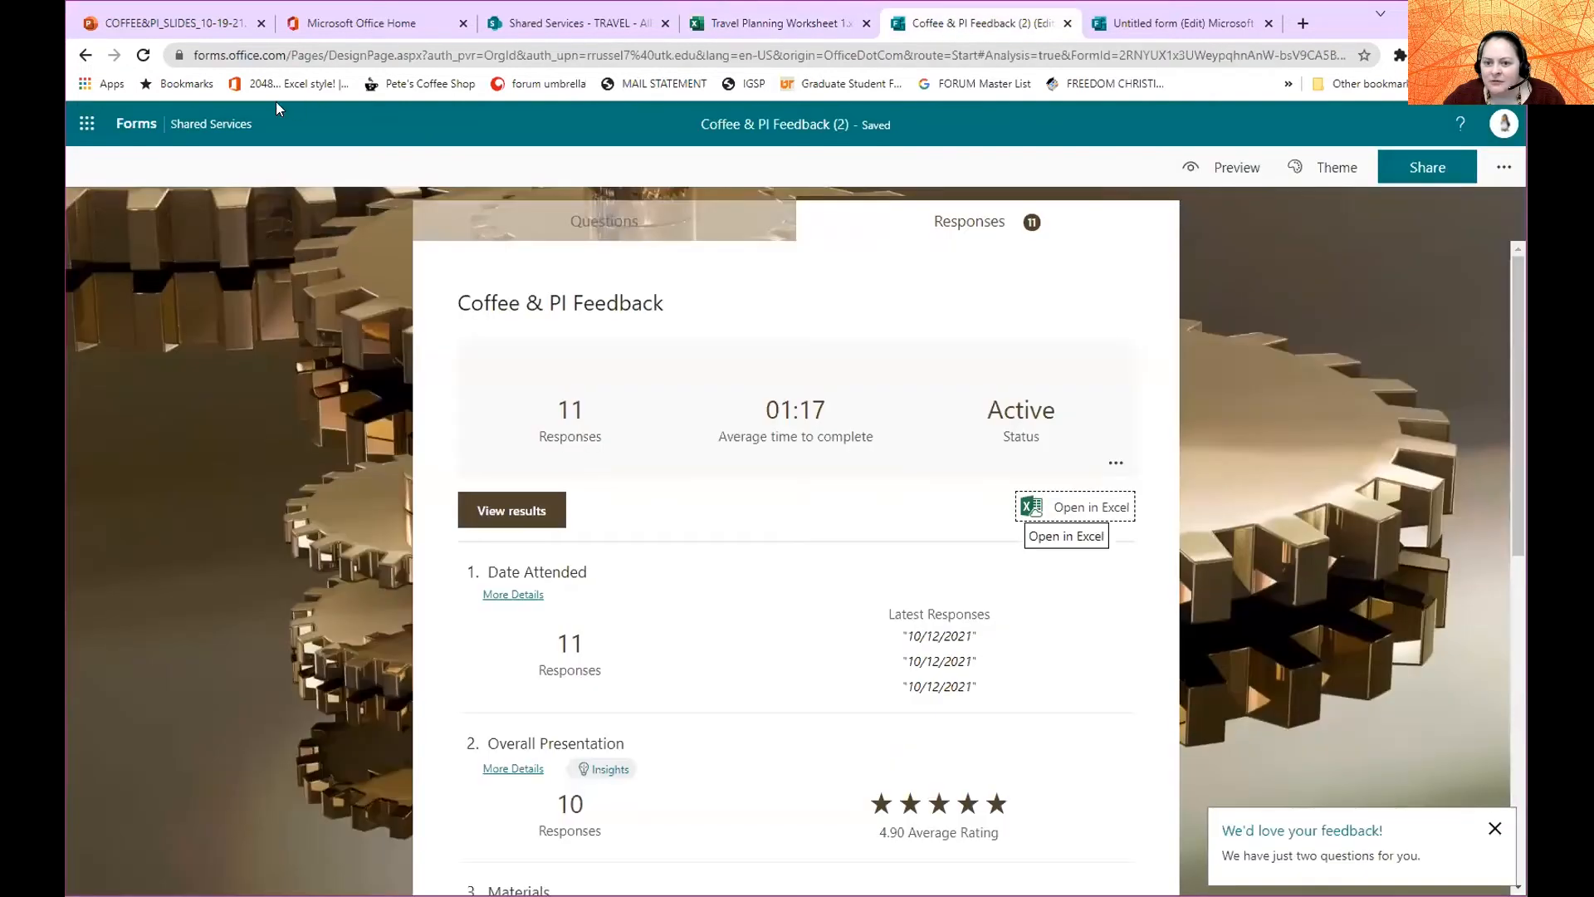
pyautogui.click(84, 56)
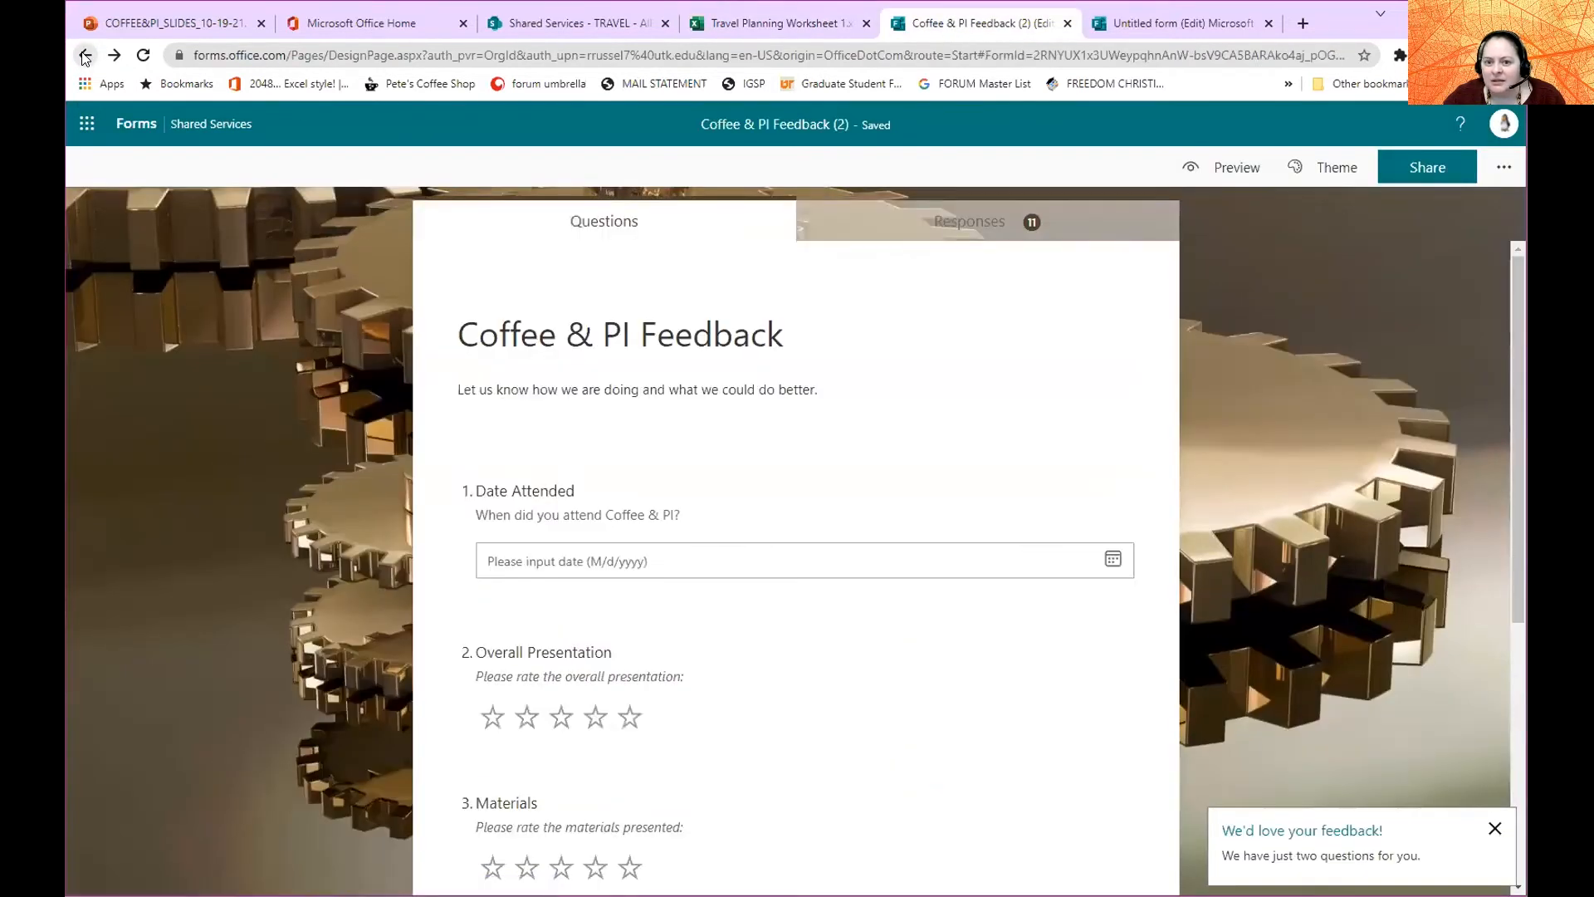
pyautogui.click(84, 55)
pyautogui.scroll(-1, 455, 578)
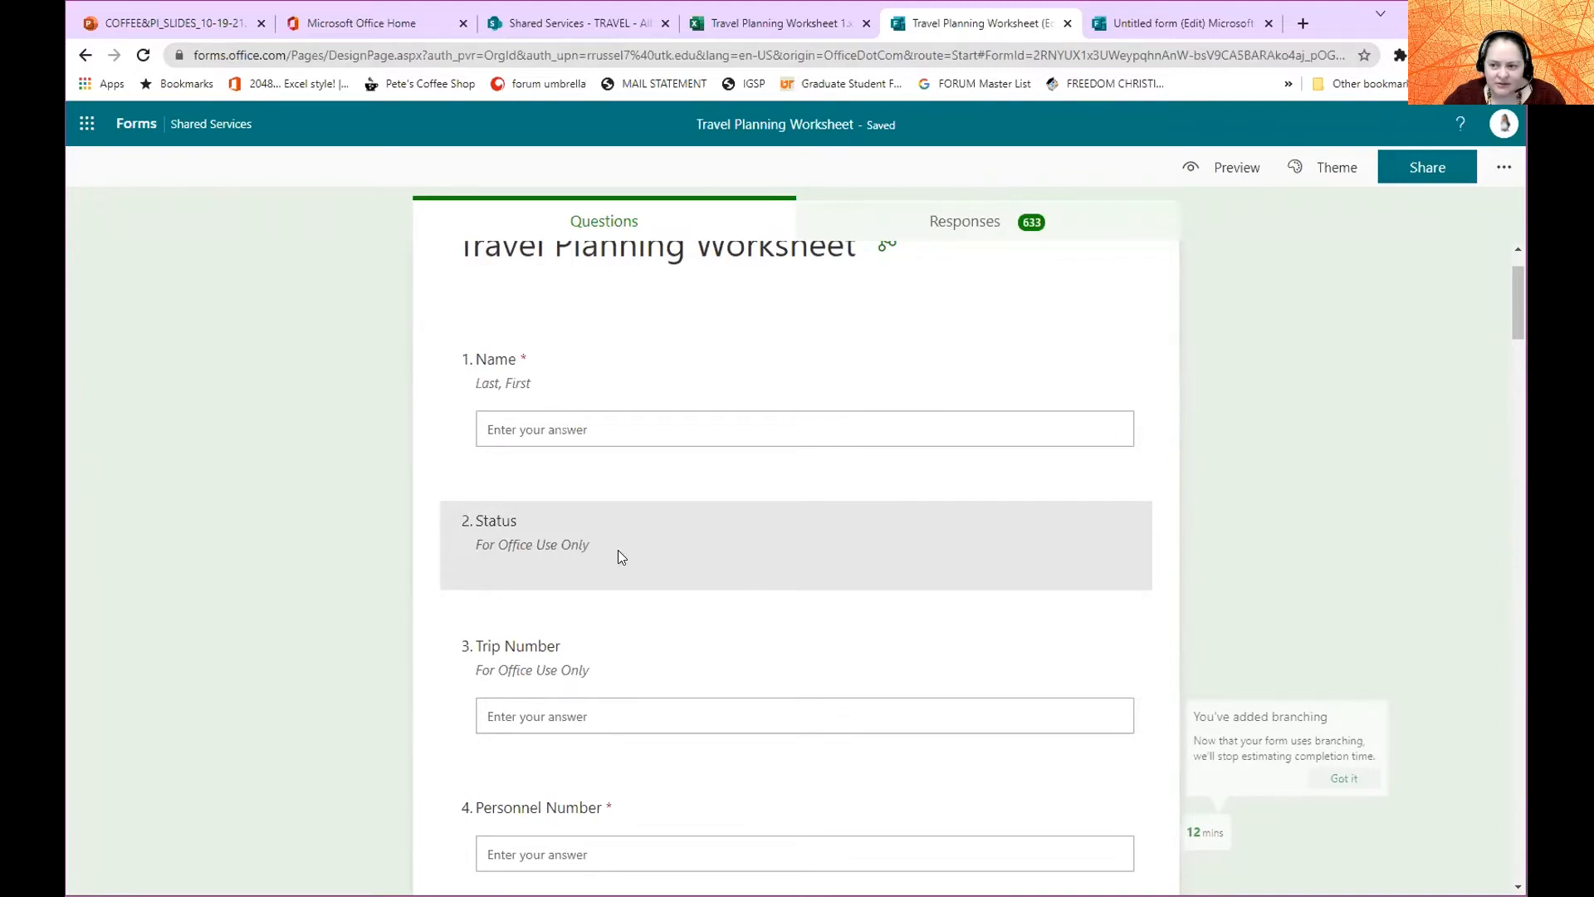
pyautogui.scroll(-1, 556, 448)
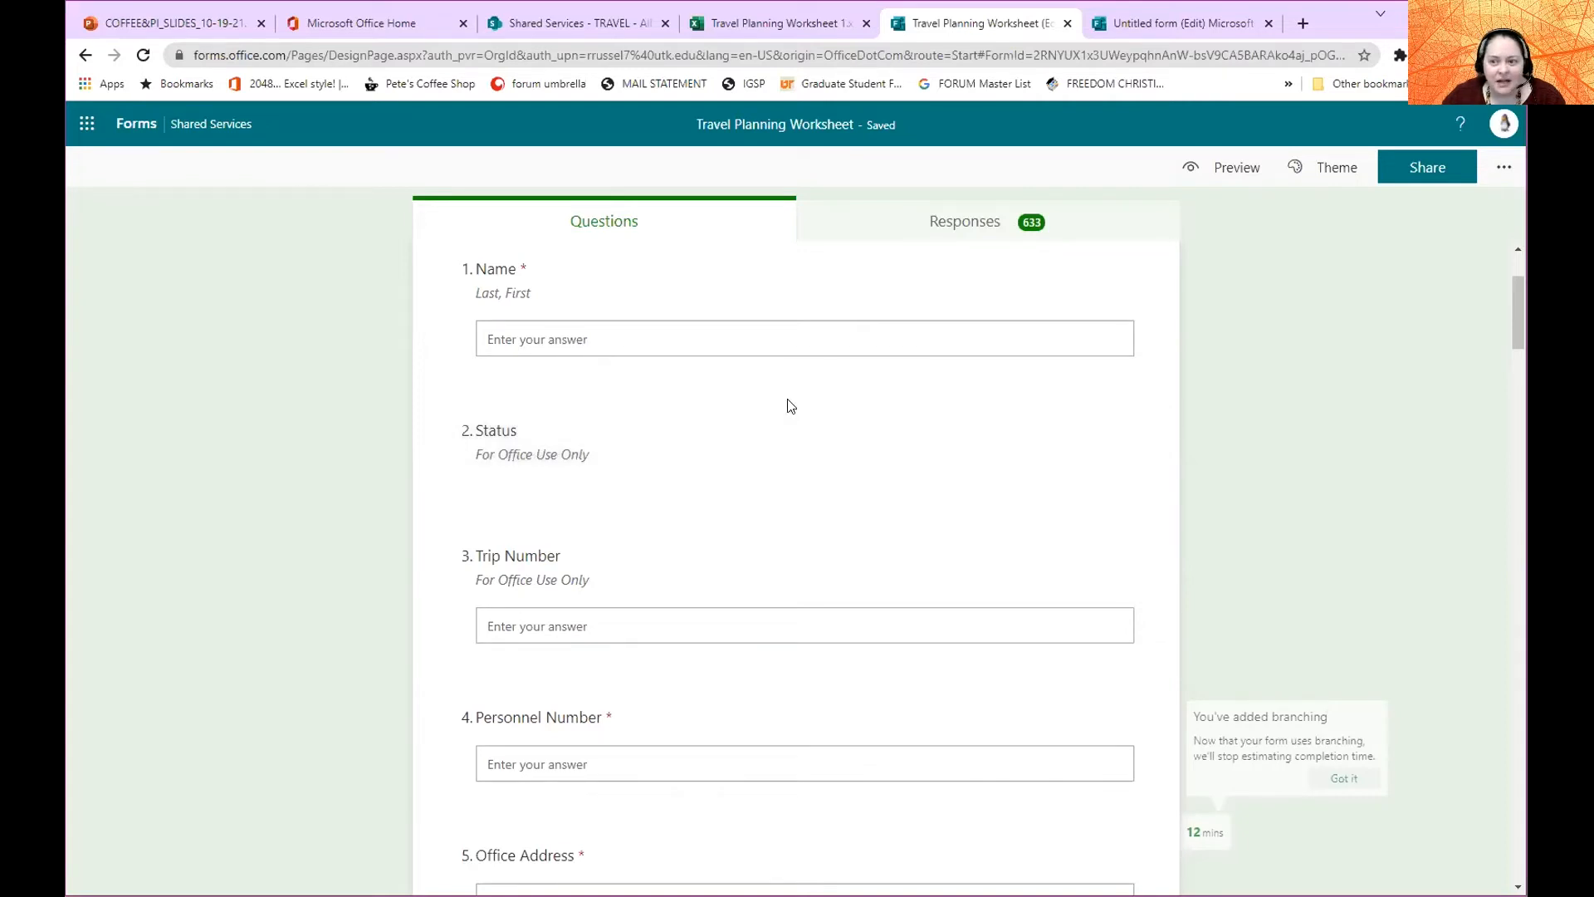
pyautogui.click(775, 18)
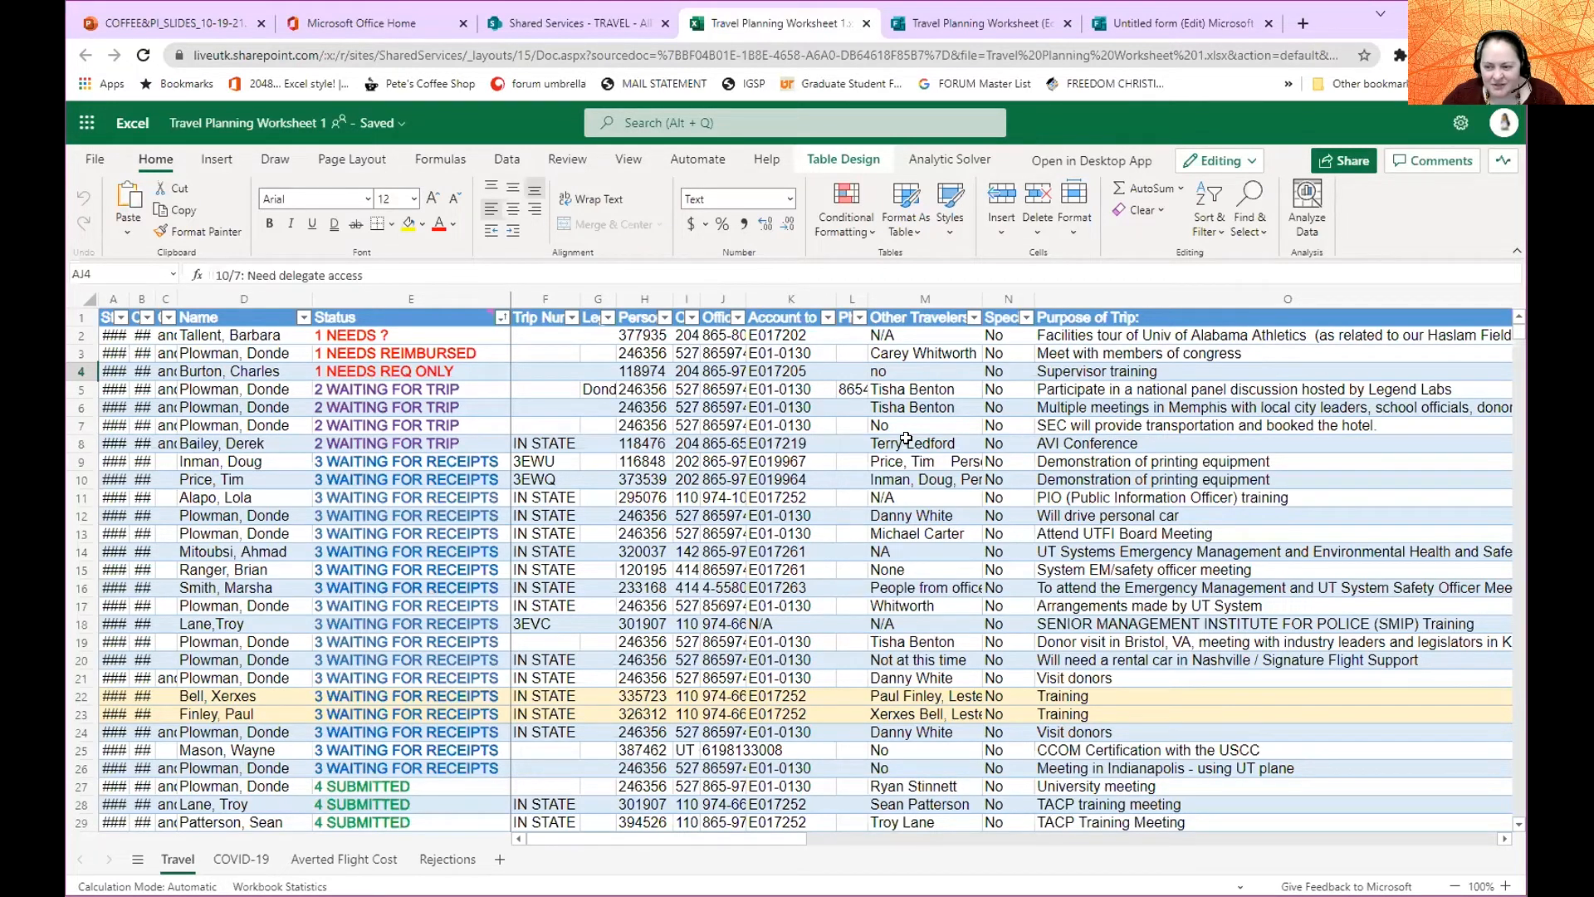
pyautogui.moveTo(571, 837); pyautogui.dragTo(1023, 853)
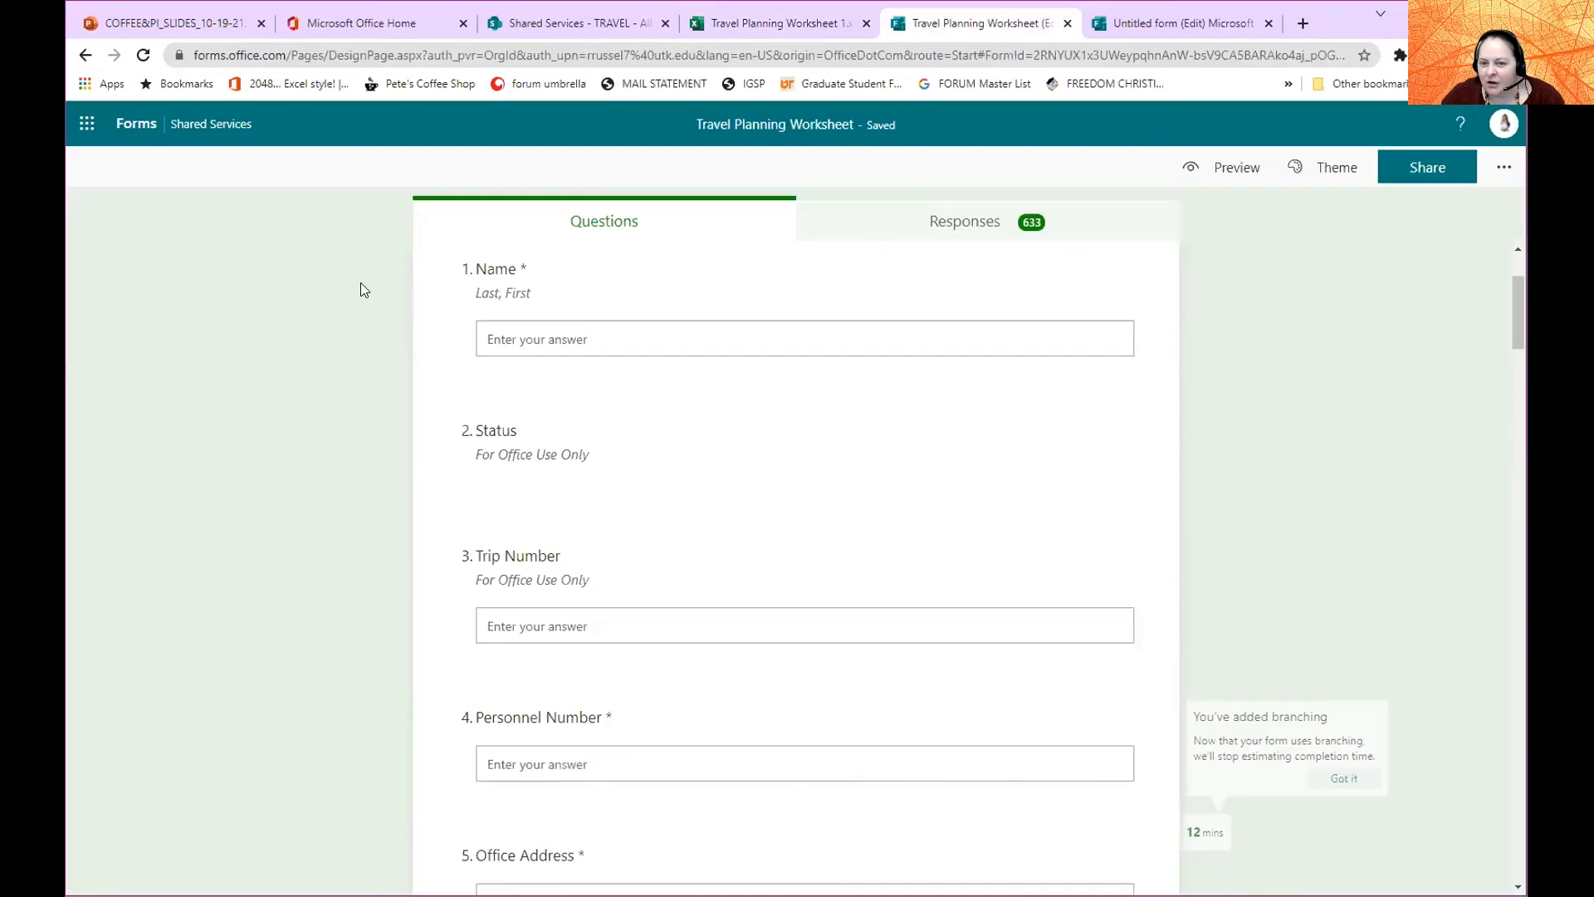
# Open the Coffee & PI Feedback (2) form's responses in Excel and examine the columns from Start time through Comments.
pyautogui.click(85, 55)
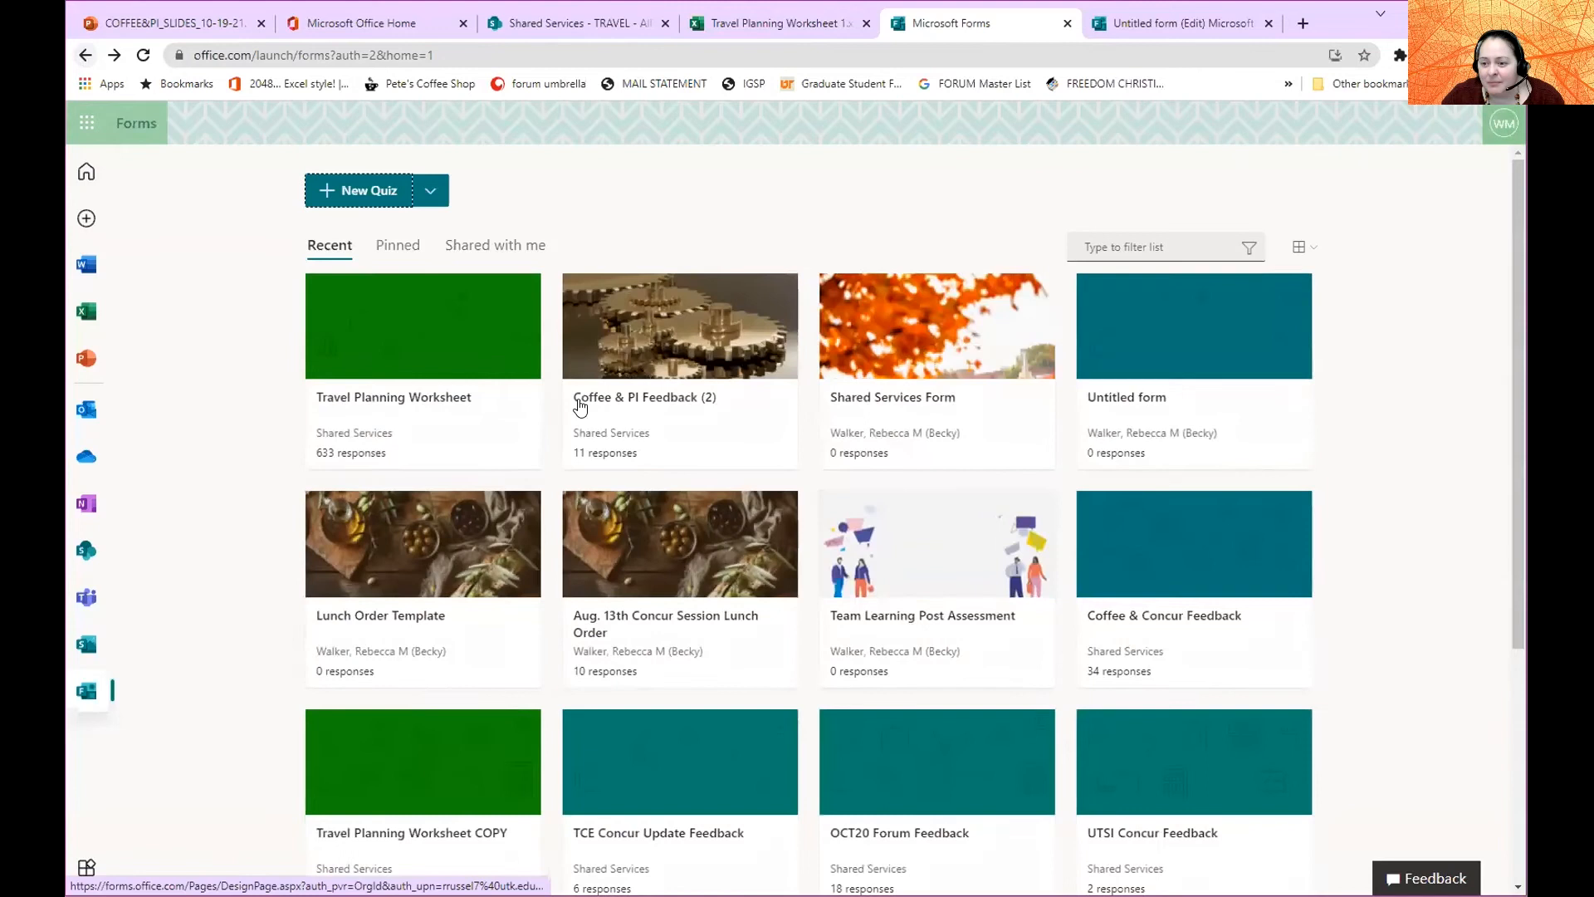
pyautogui.click(700, 324)
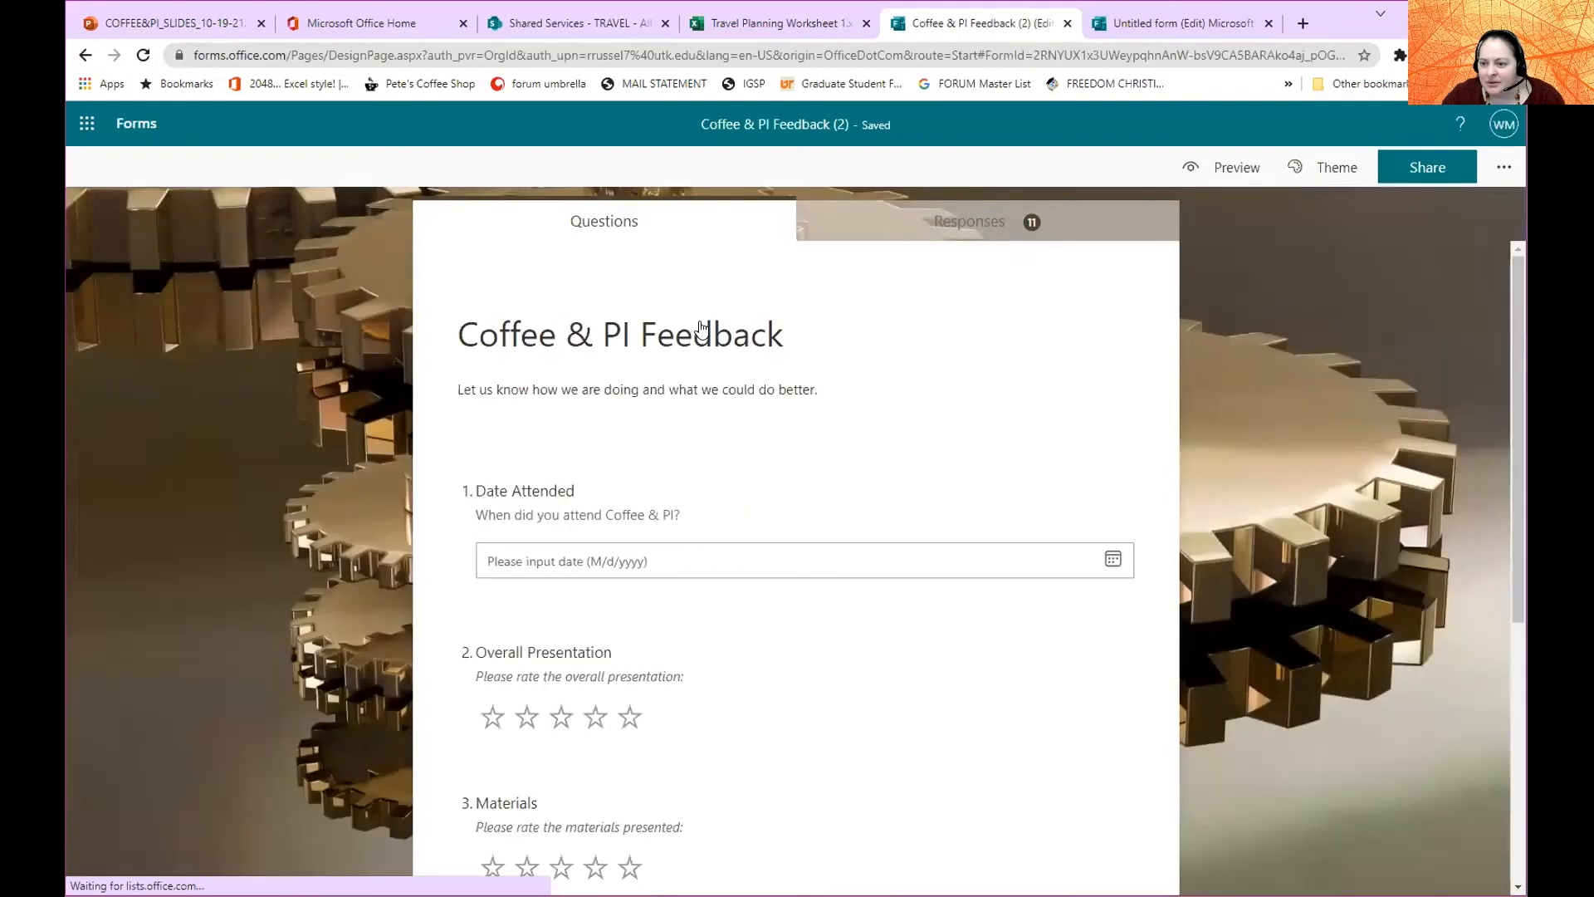
pyautogui.click(968, 221)
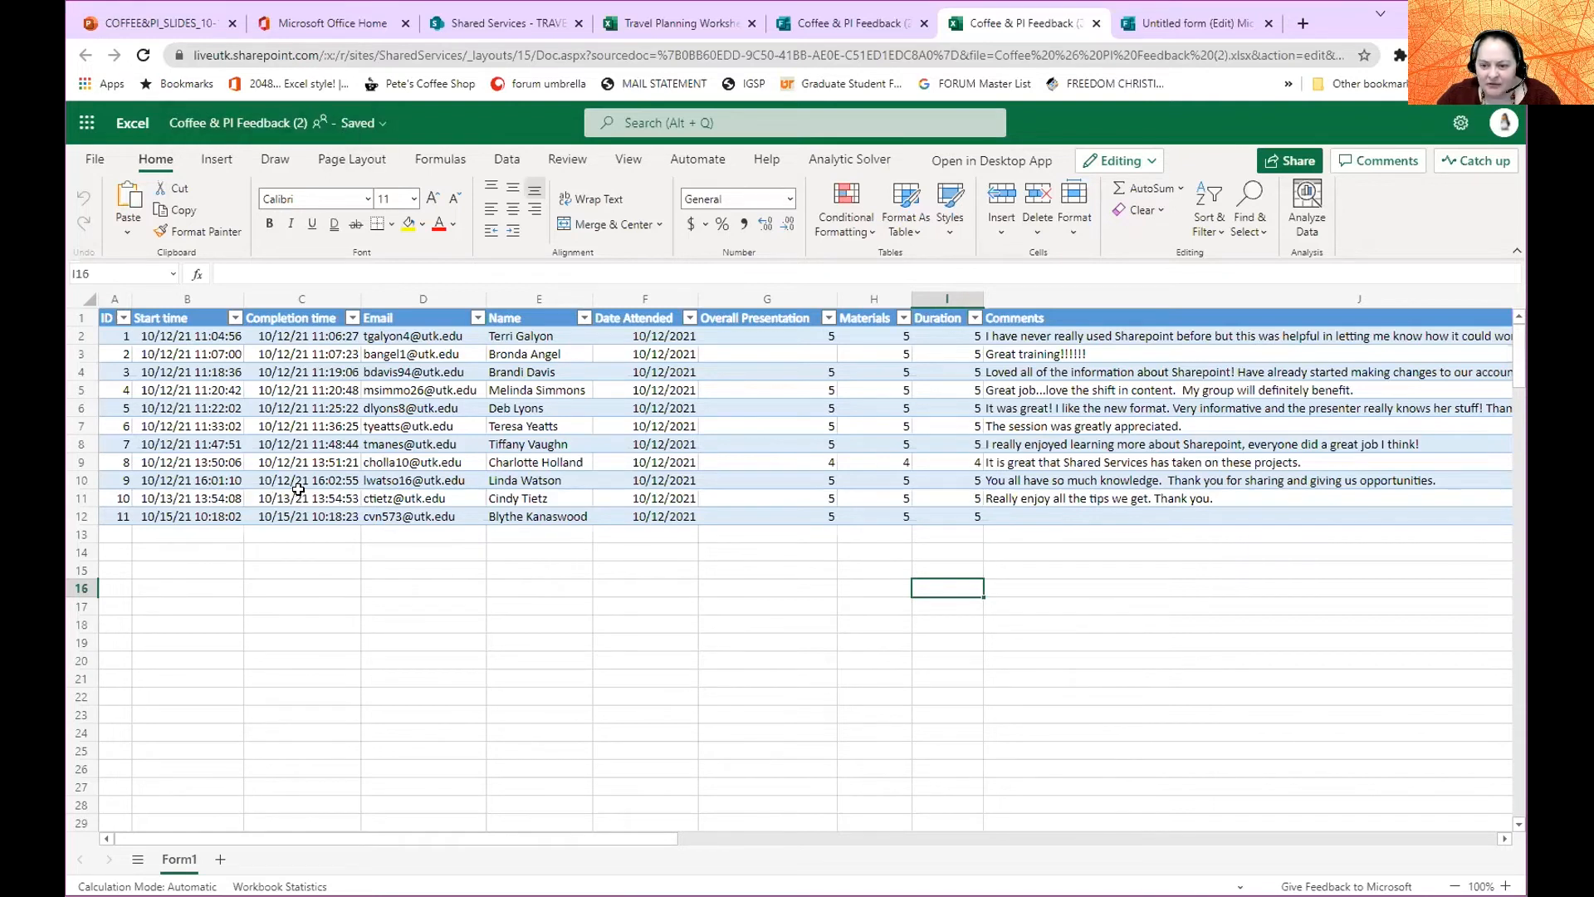
pyautogui.click(189, 300)
pyautogui.click(279, 300)
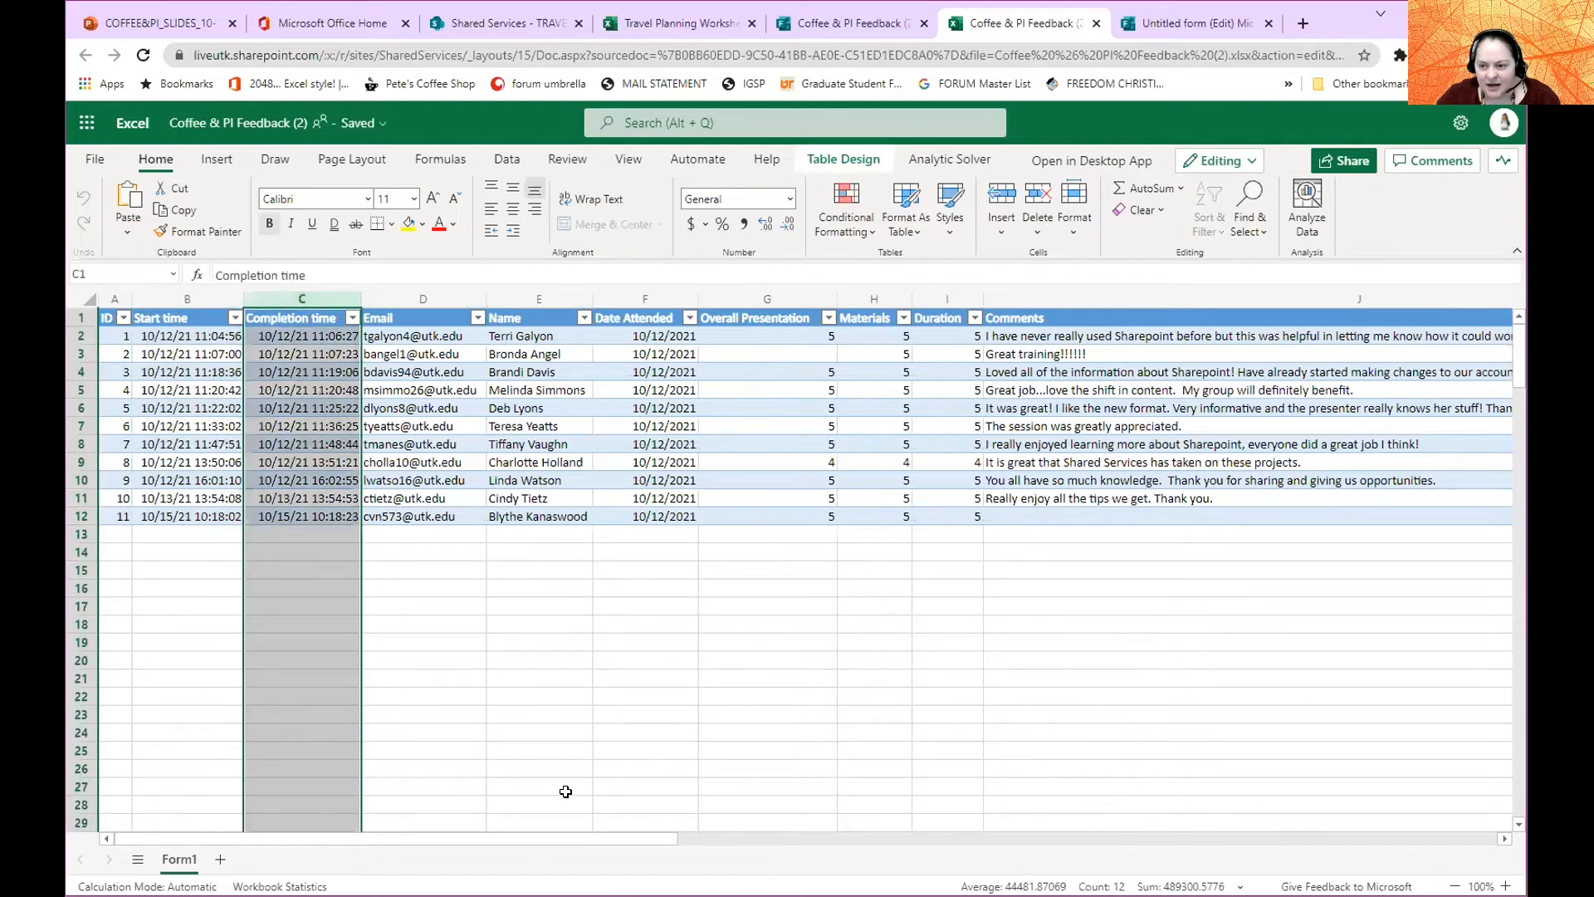
pyautogui.moveTo(484, 840); pyautogui.dragTo(655, 839)
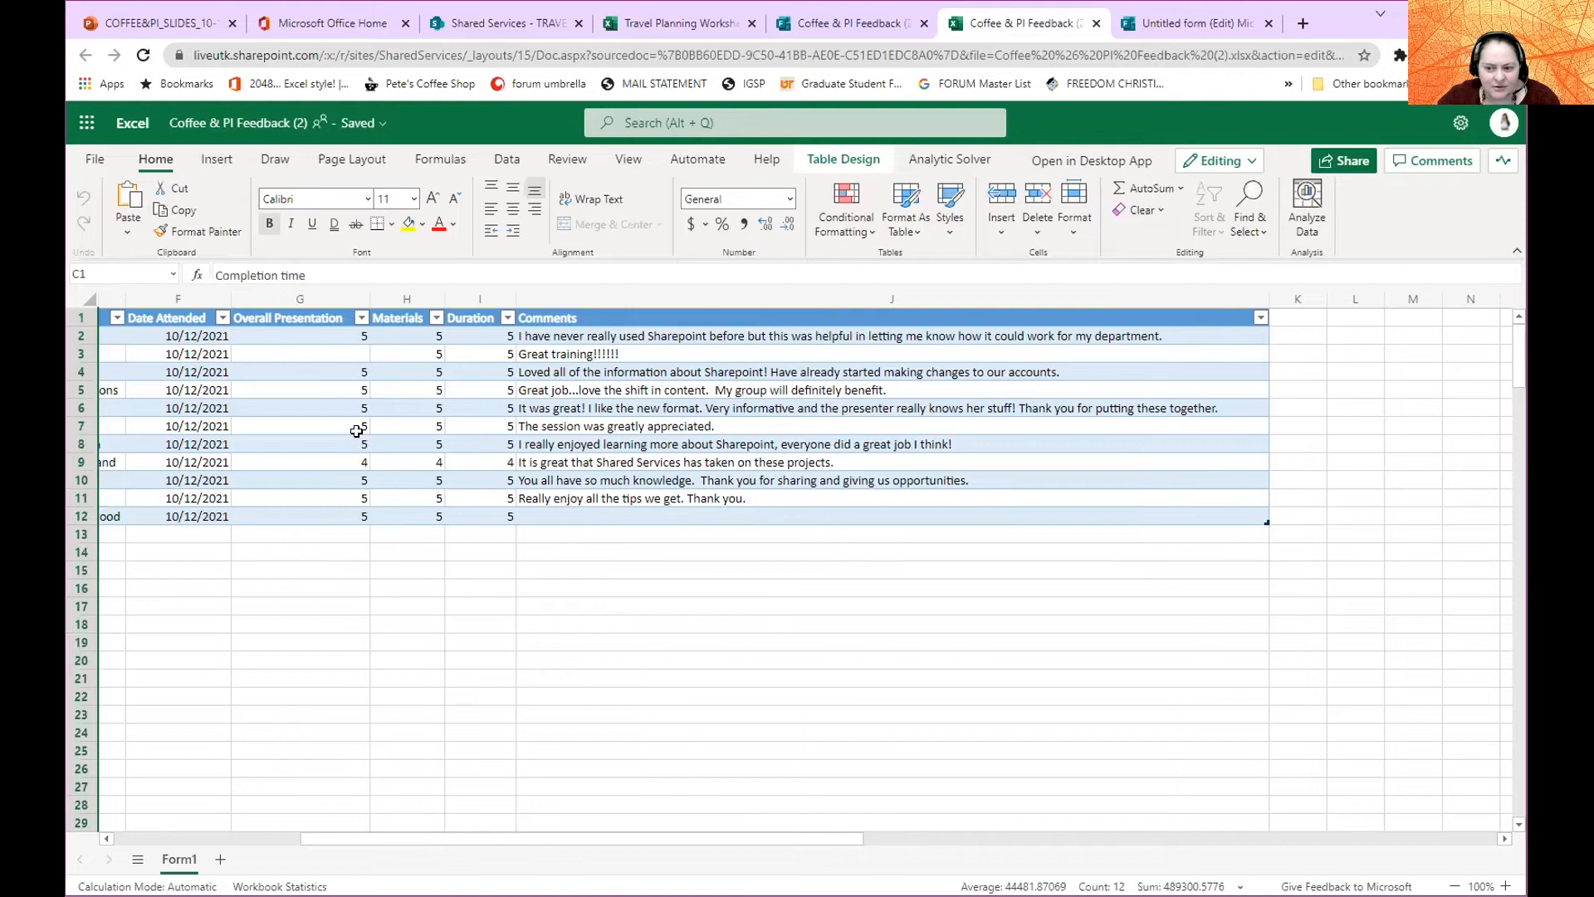
pyautogui.click(543, 317)
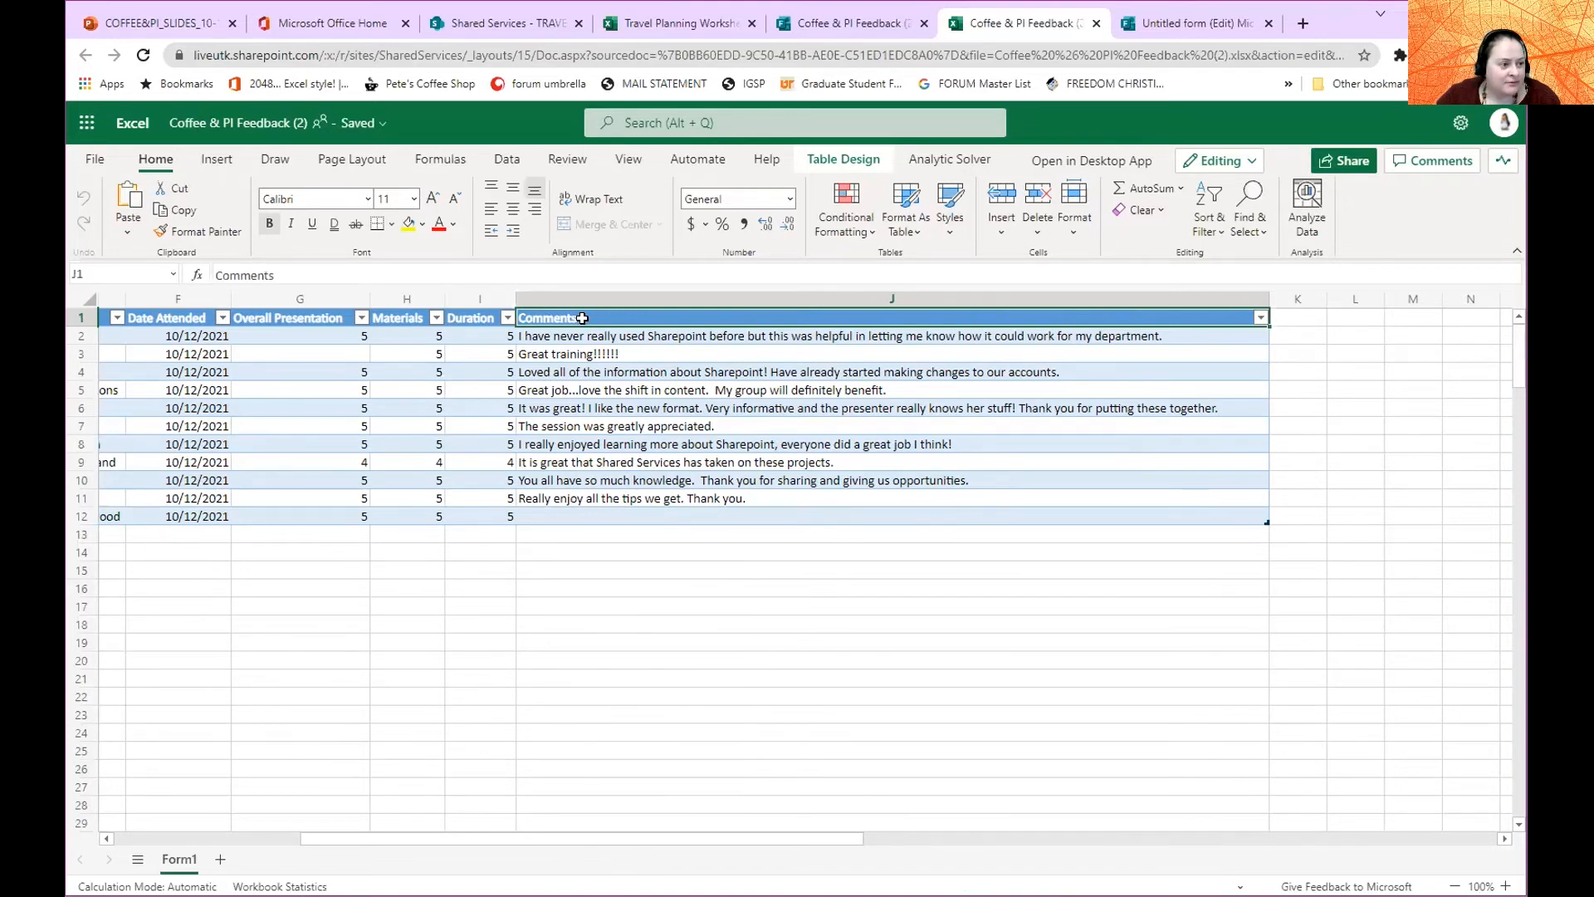
# Return to the Coffee & PI Feedback (2) questions and examine the Date Attended question's title, subtitle text and Subtitle option.
pyautogui.click(813, 25)
pyautogui.click(616, 233)
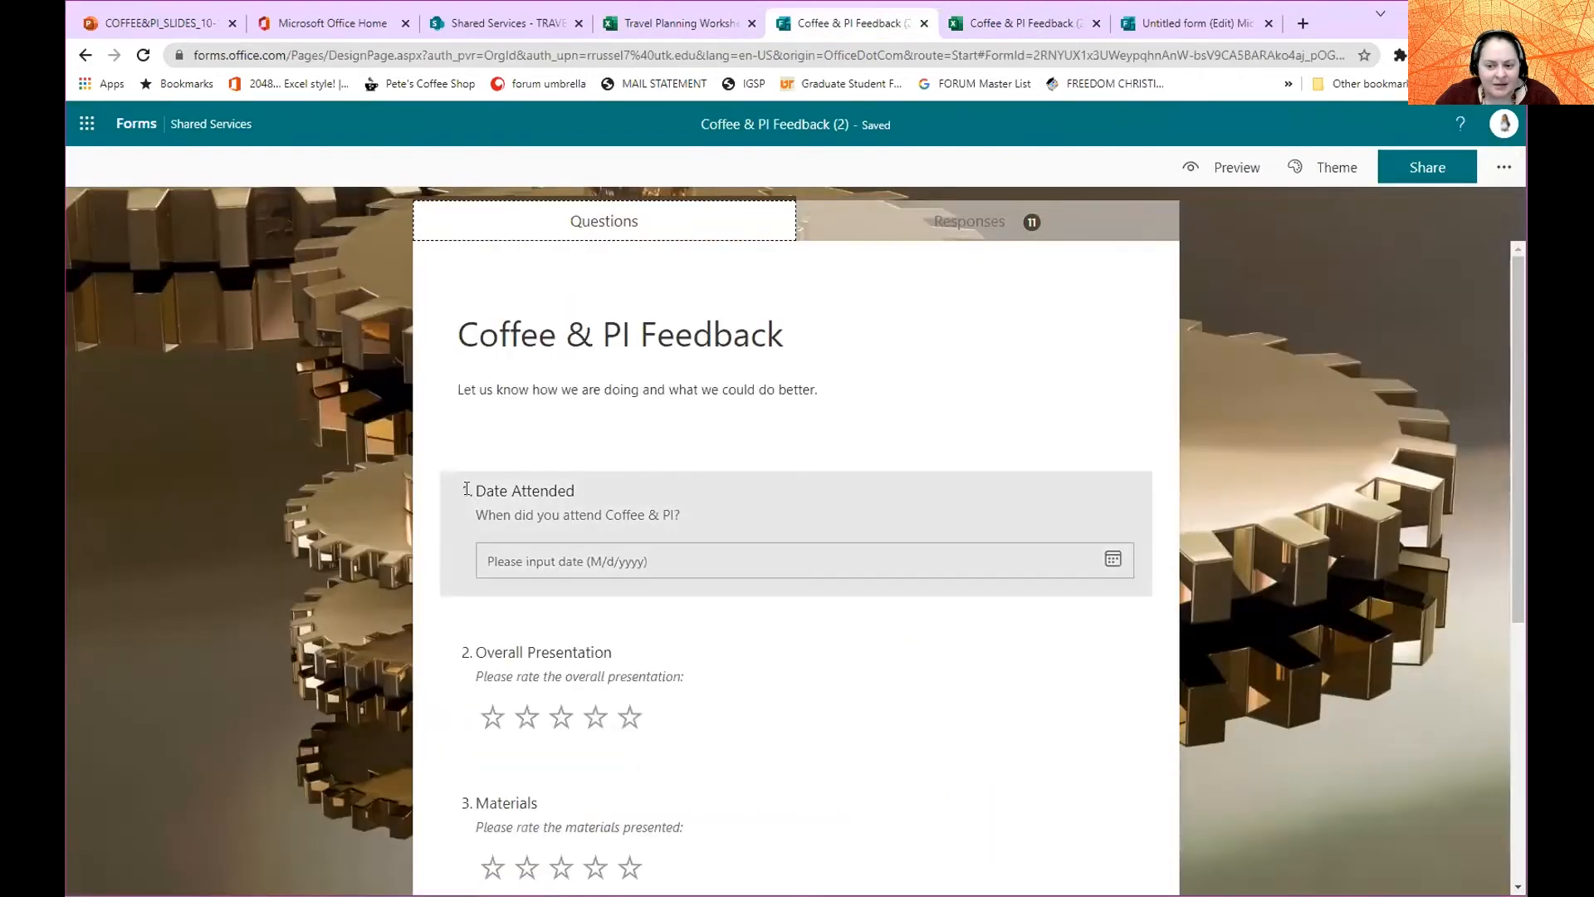
pyautogui.moveTo(462, 489); pyautogui.dragTo(601, 490)
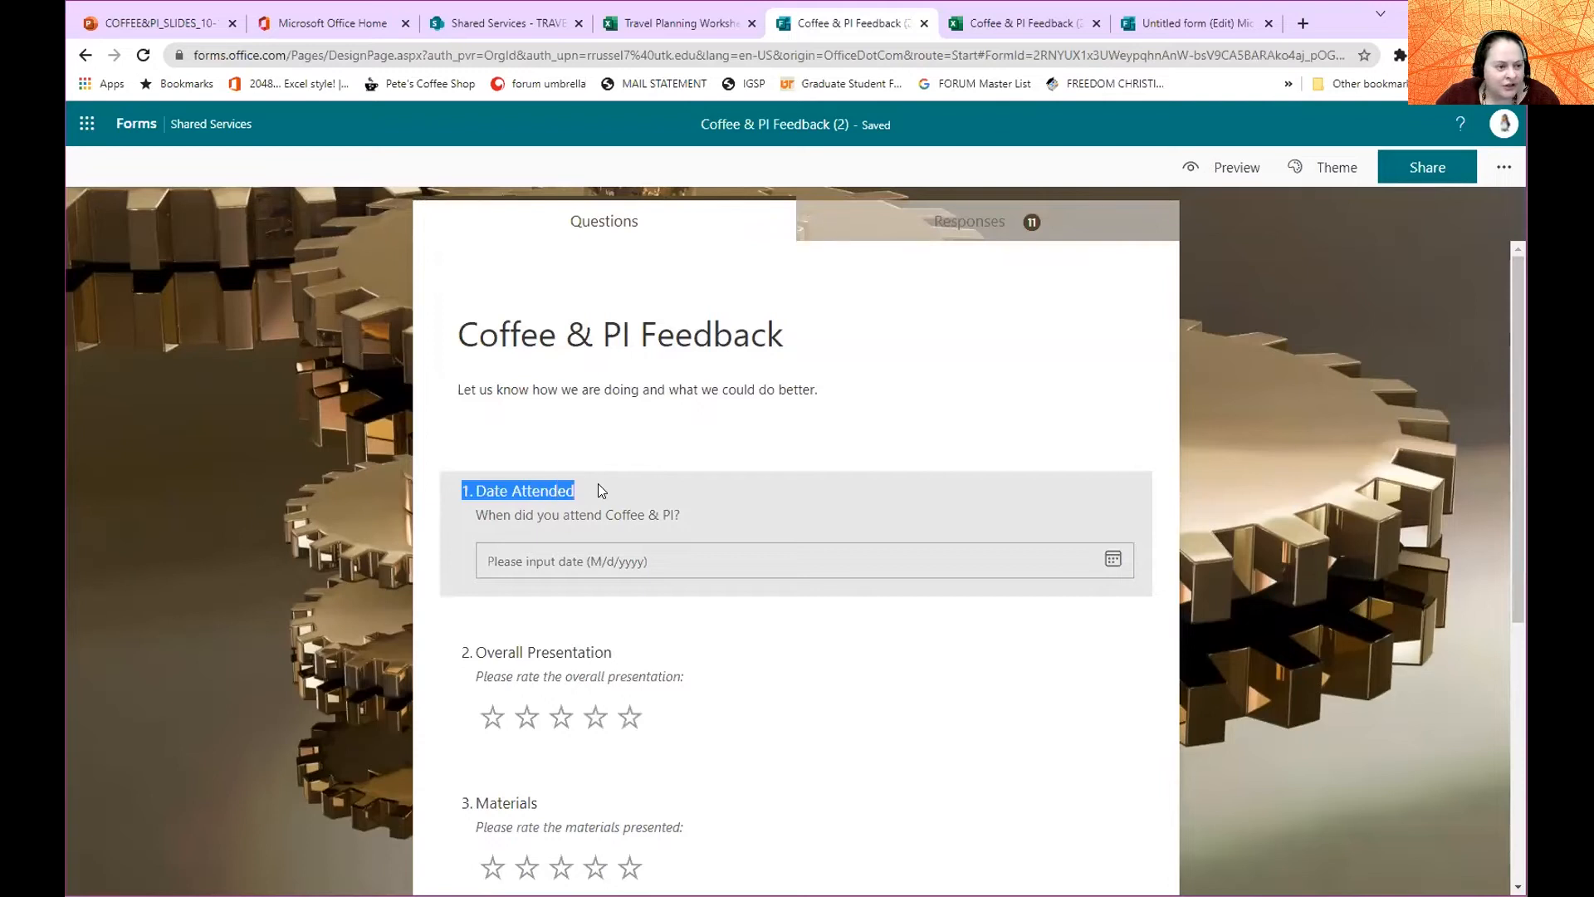
pyautogui.click(598, 484)
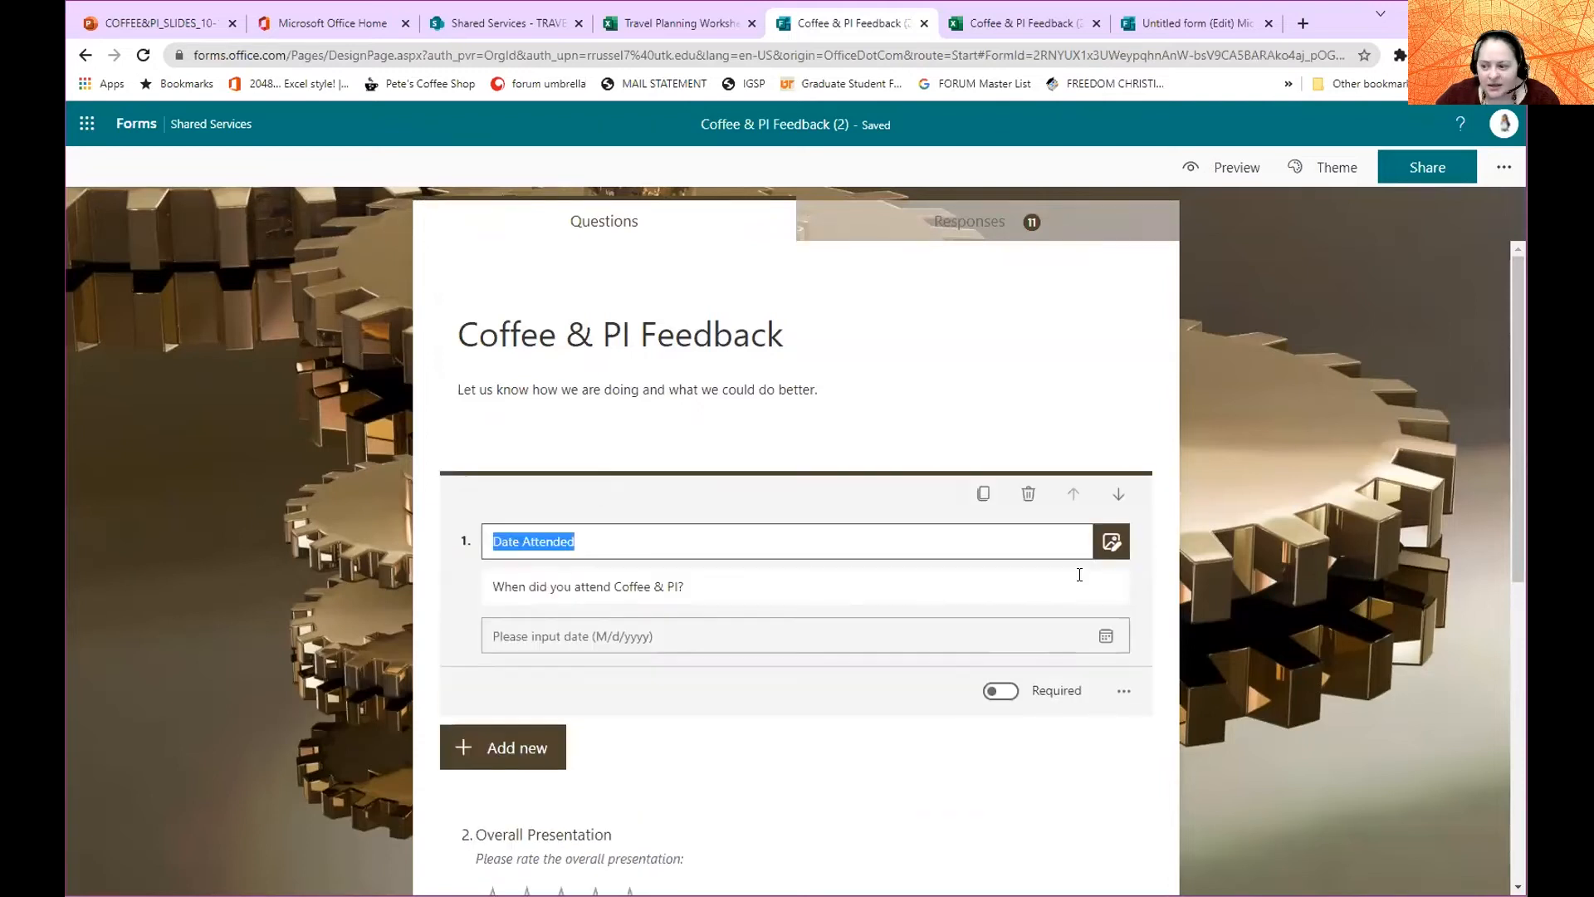
pyautogui.click(1124, 690)
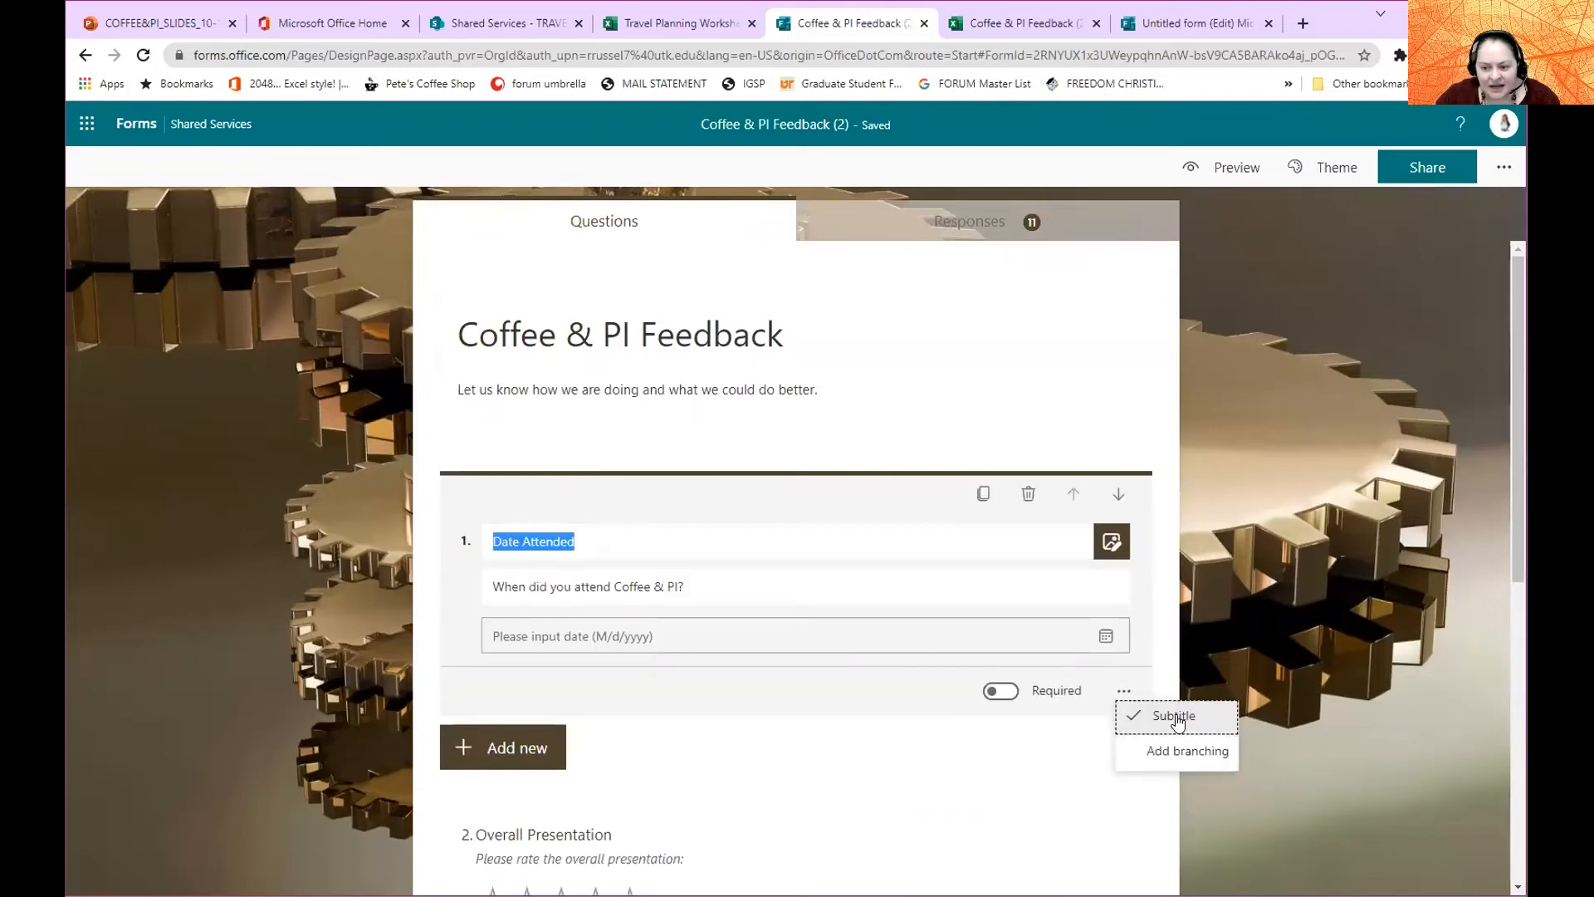
pyautogui.click(731, 583)
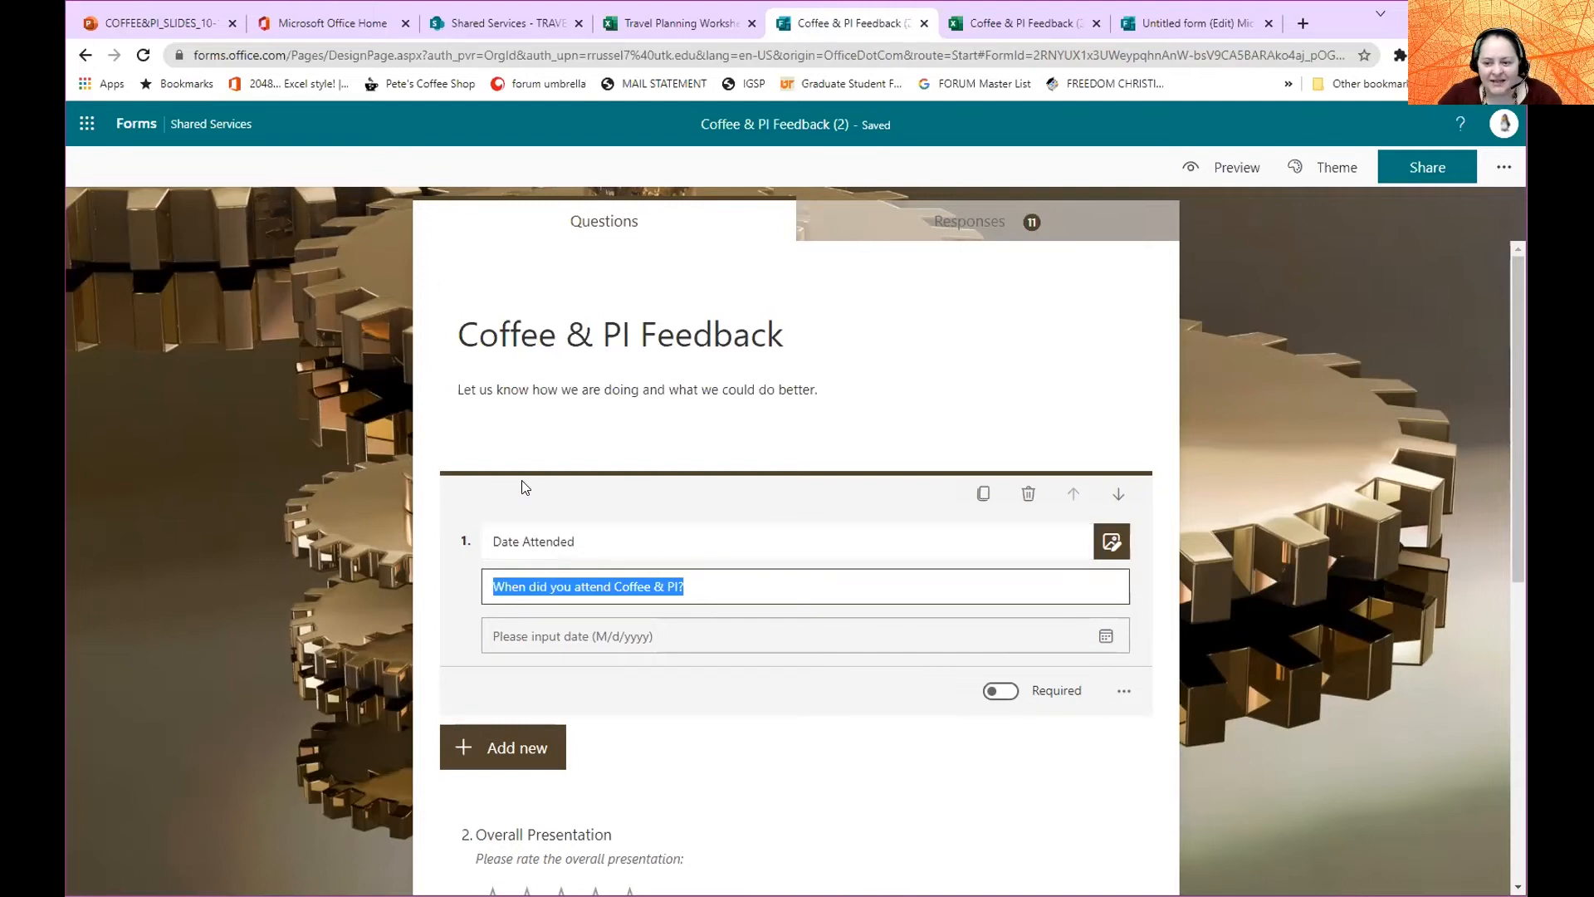
pyautogui.click(575, 541)
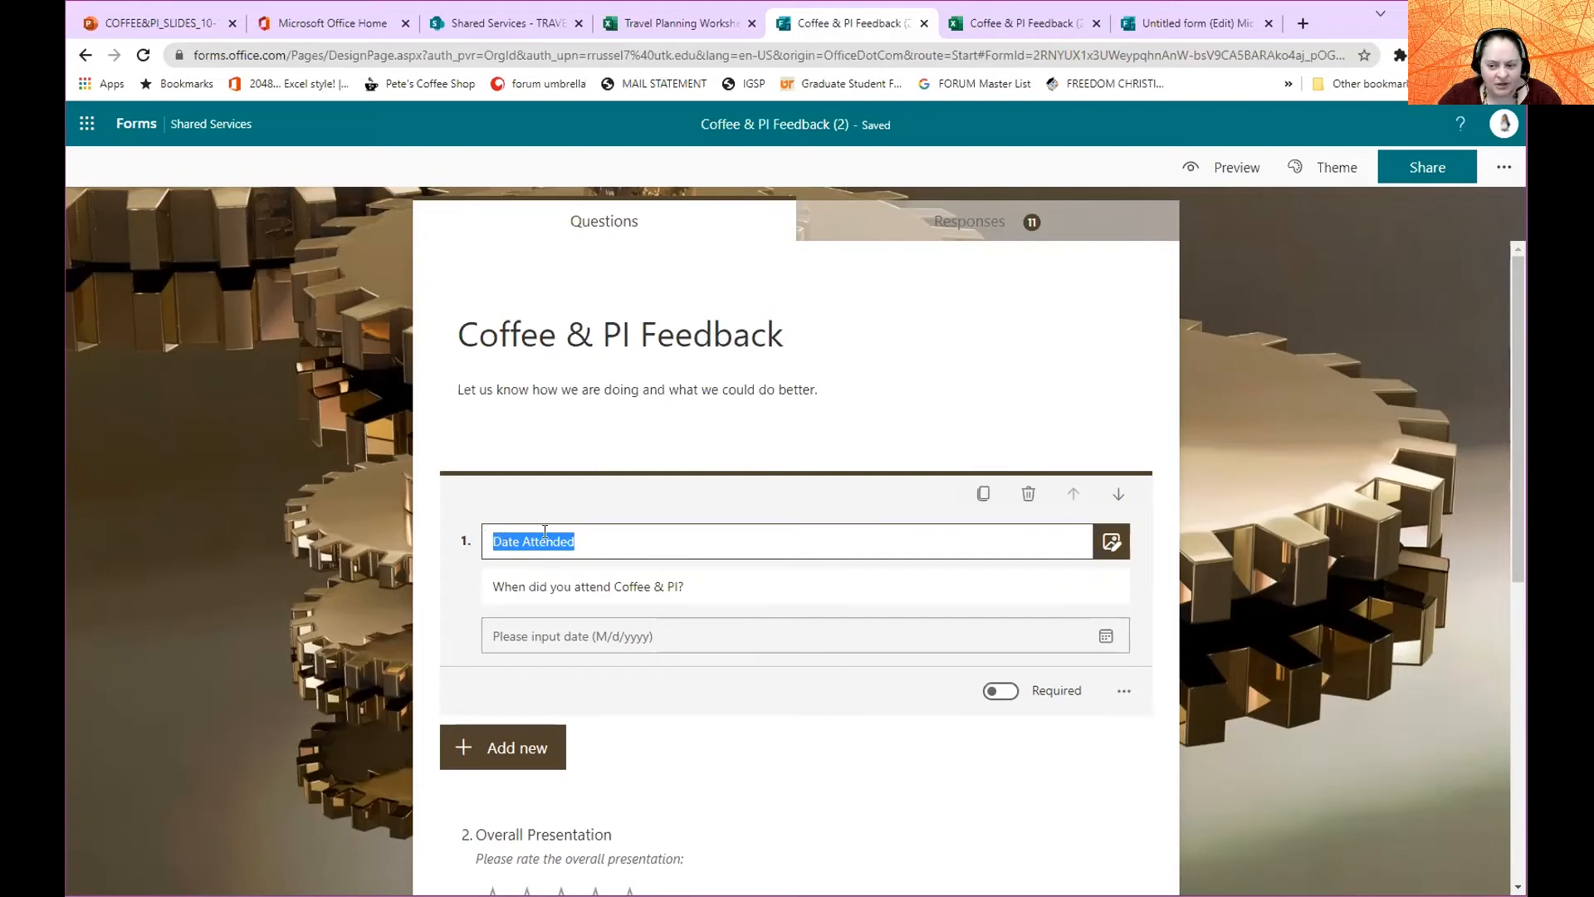
pyautogui.click(1124, 690)
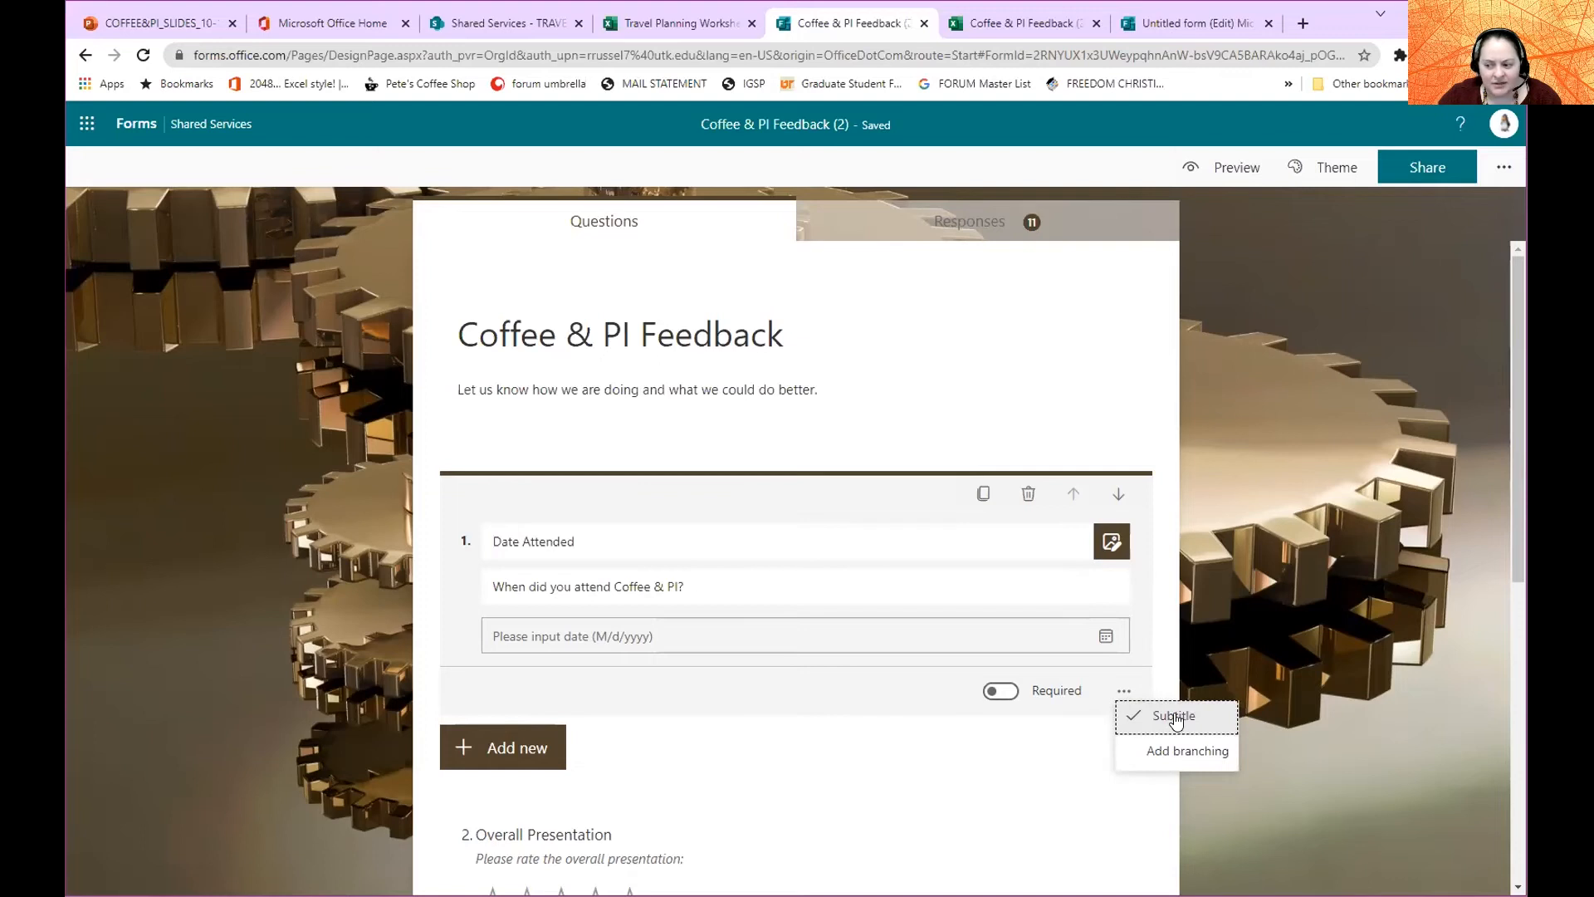
pyautogui.click(728, 587)
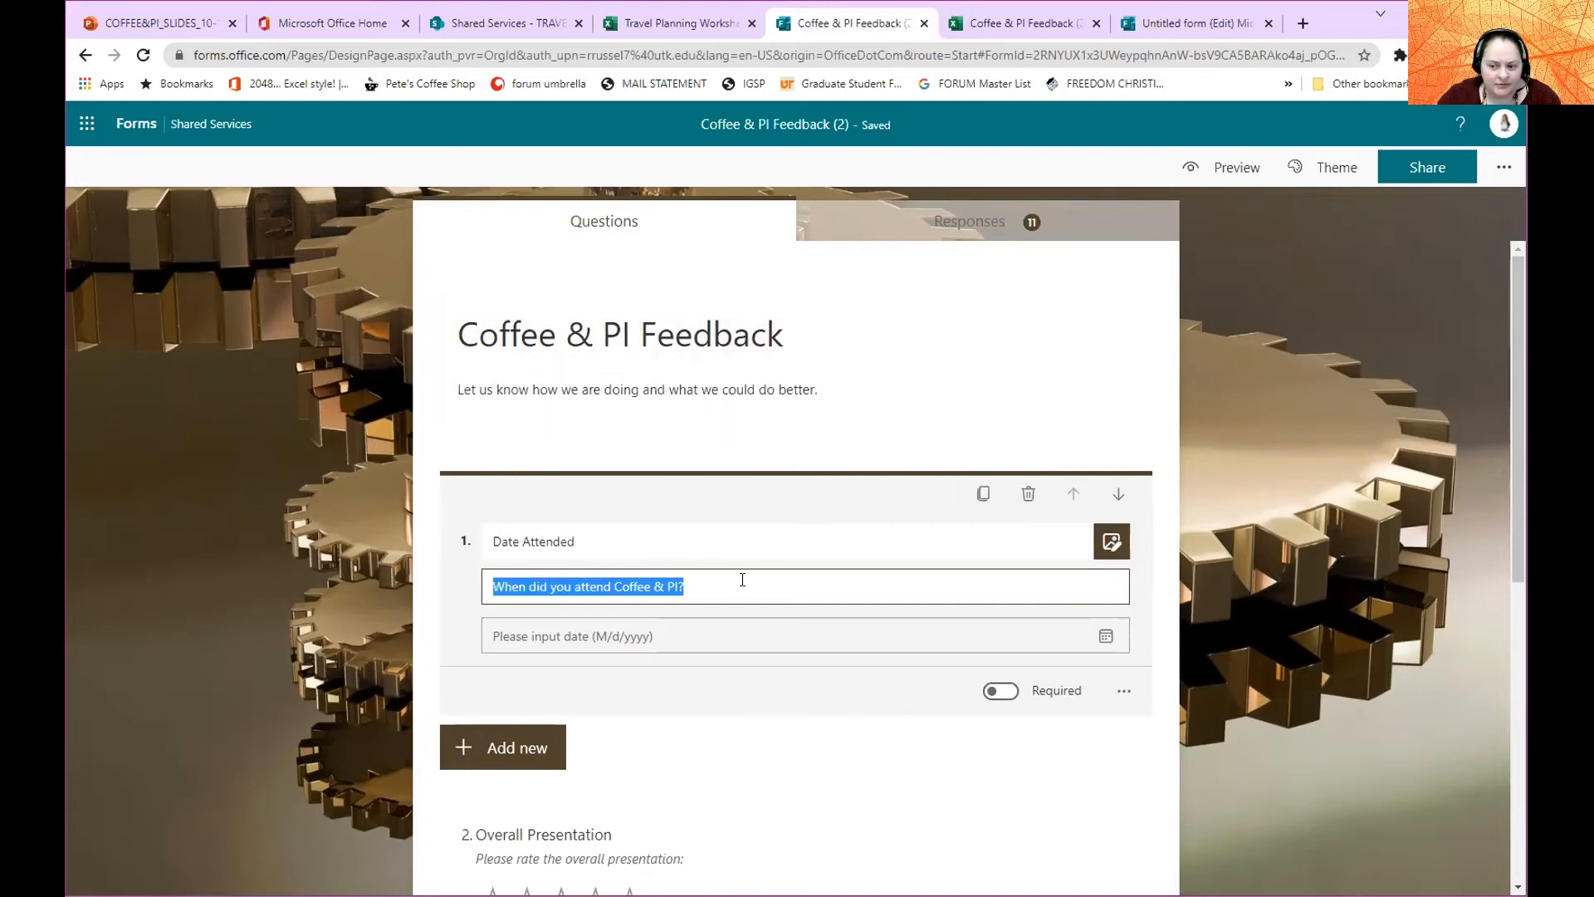
# Examine the Overall Presentation question's title and subtitle, and review the remaining questions down to Comments.
pyautogui.scroll(-2, 651, 487)
pyautogui.click(625, 500)
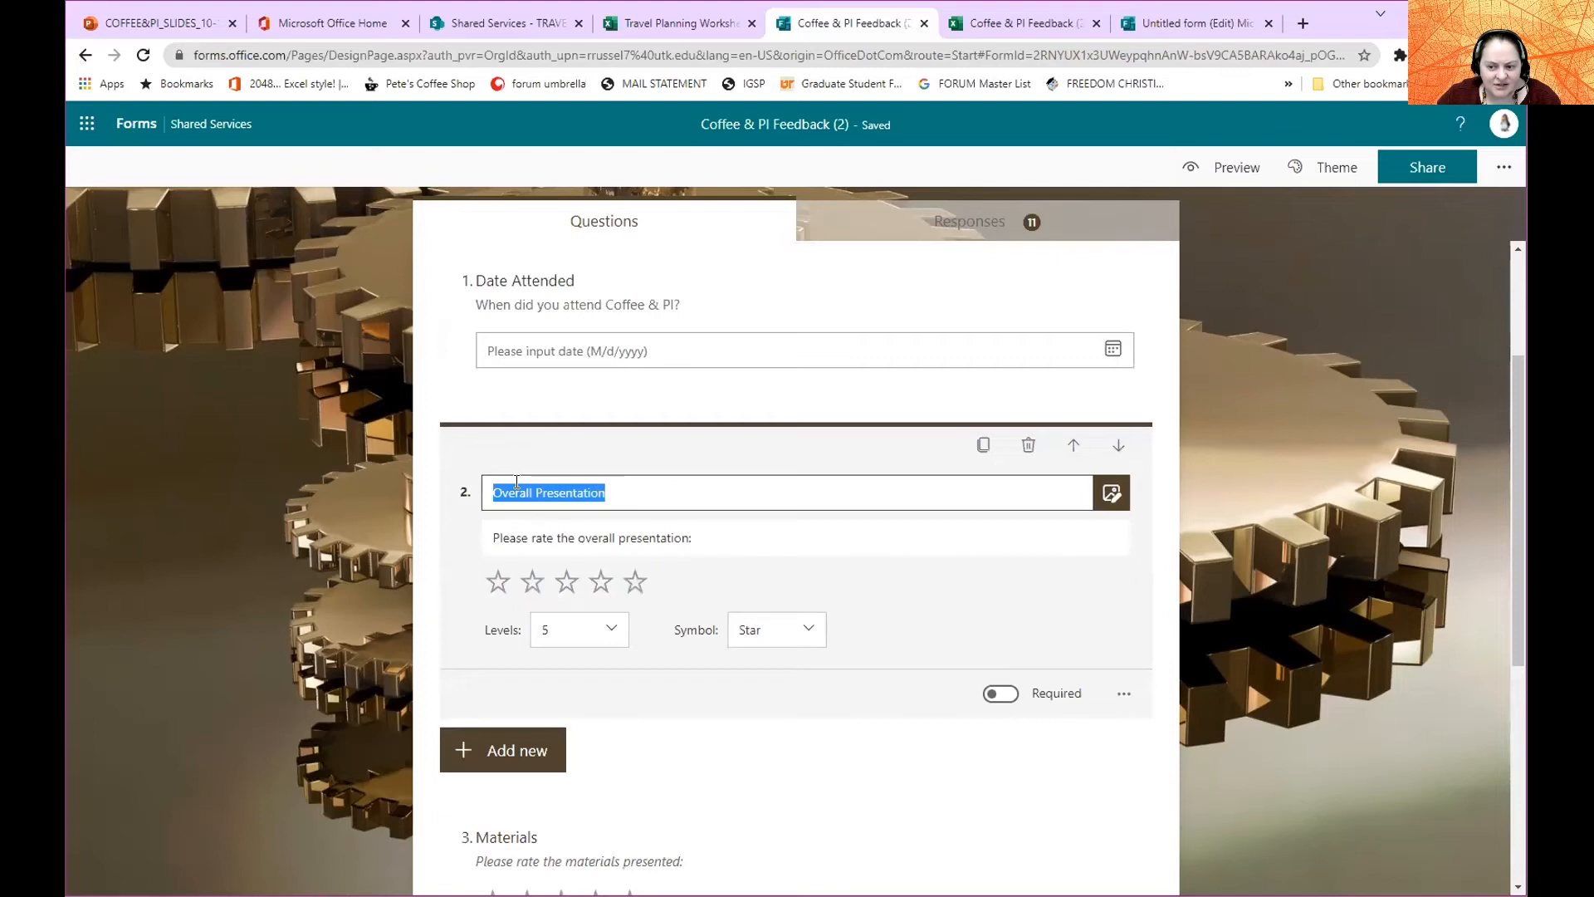
pyautogui.click(712, 534)
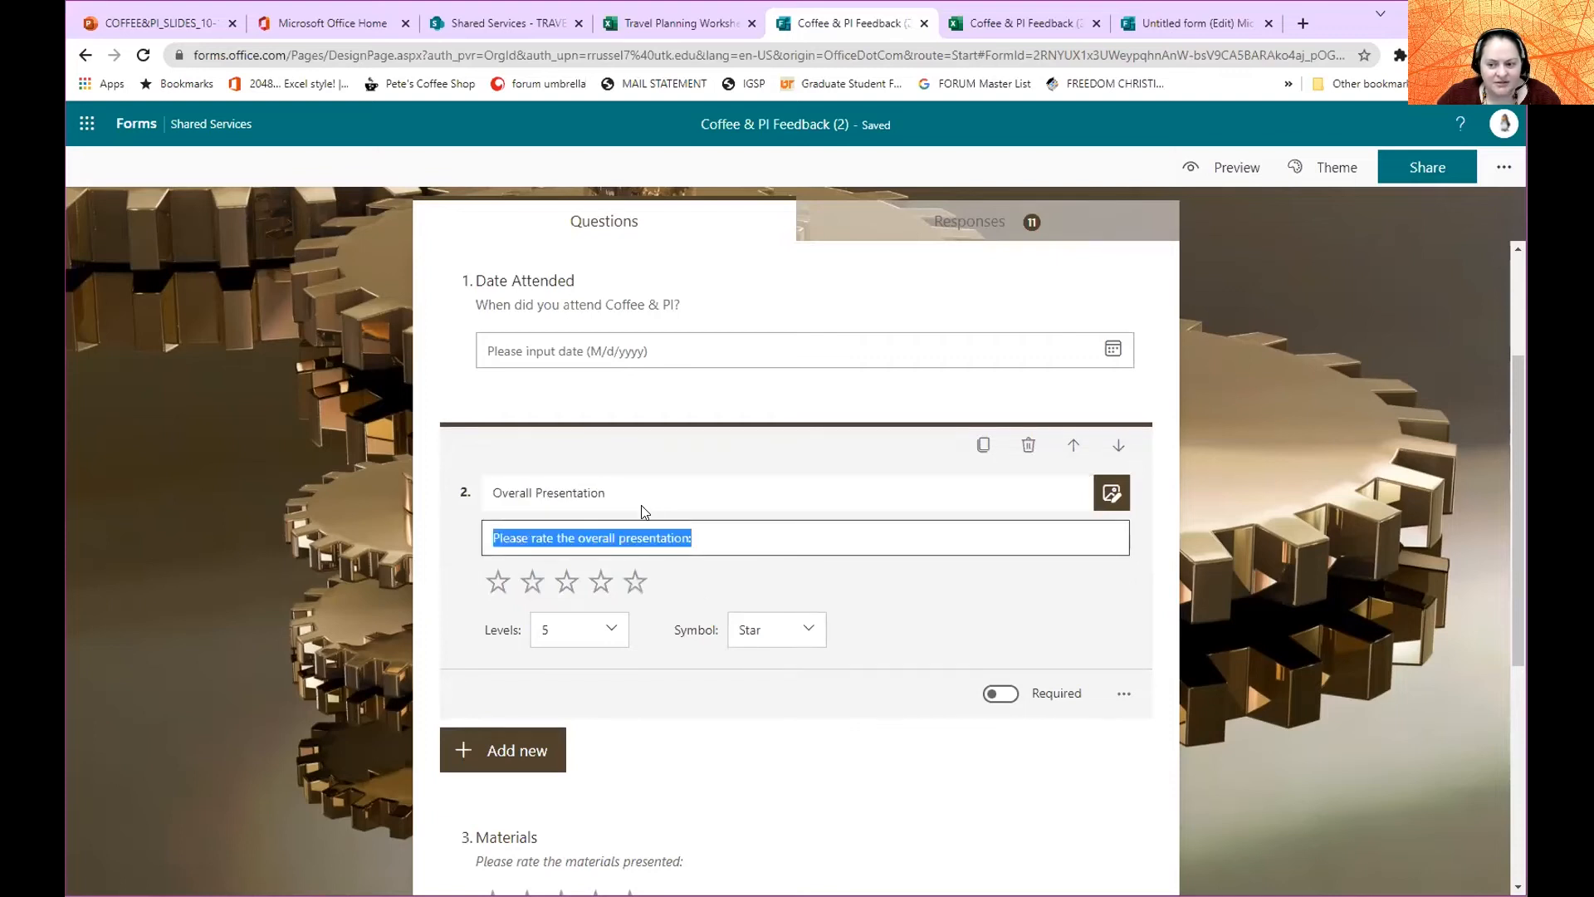
pyautogui.click(614, 491)
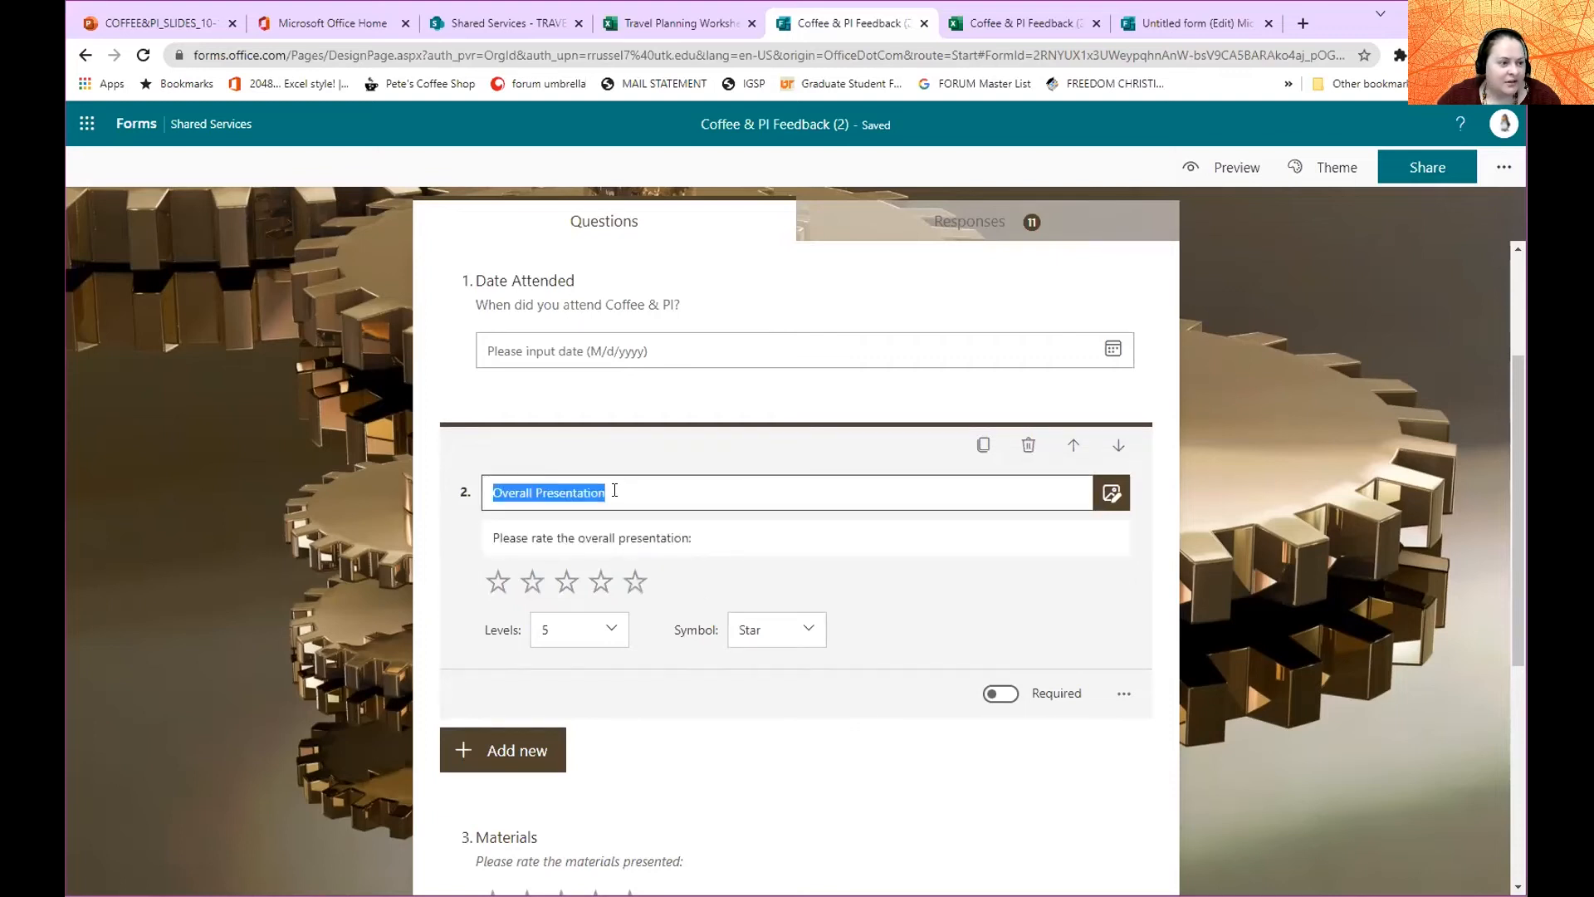
pyautogui.scroll(-5, 931, 611)
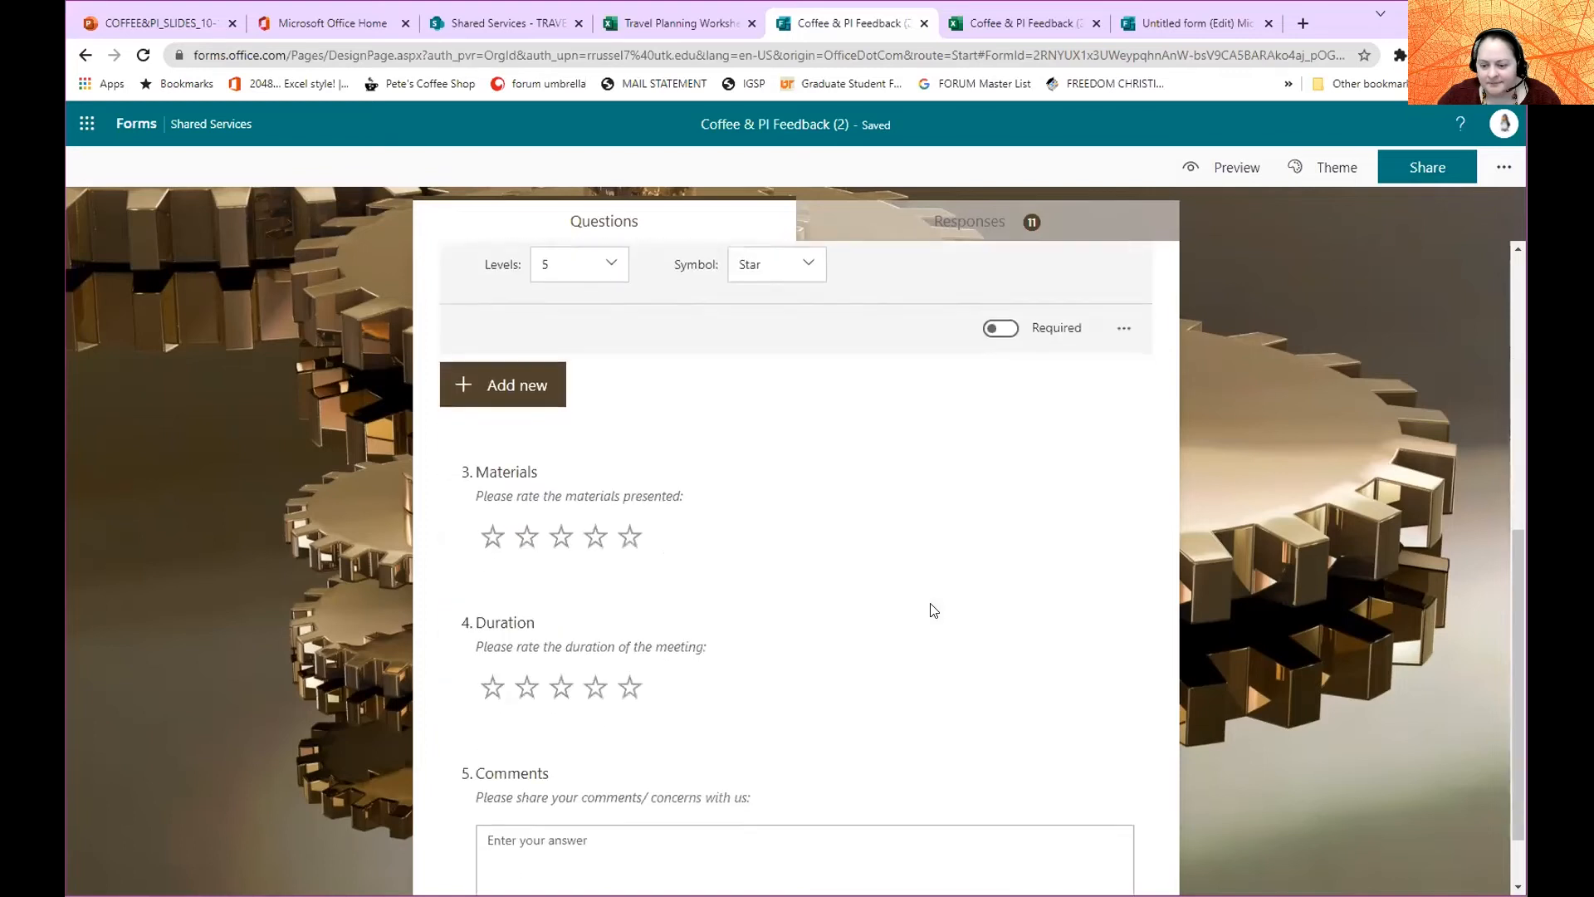
# Review the form's settings for who can respond, response options and response receipts, and close them.
pyautogui.click(1503, 167)
pyautogui.click(1364, 210)
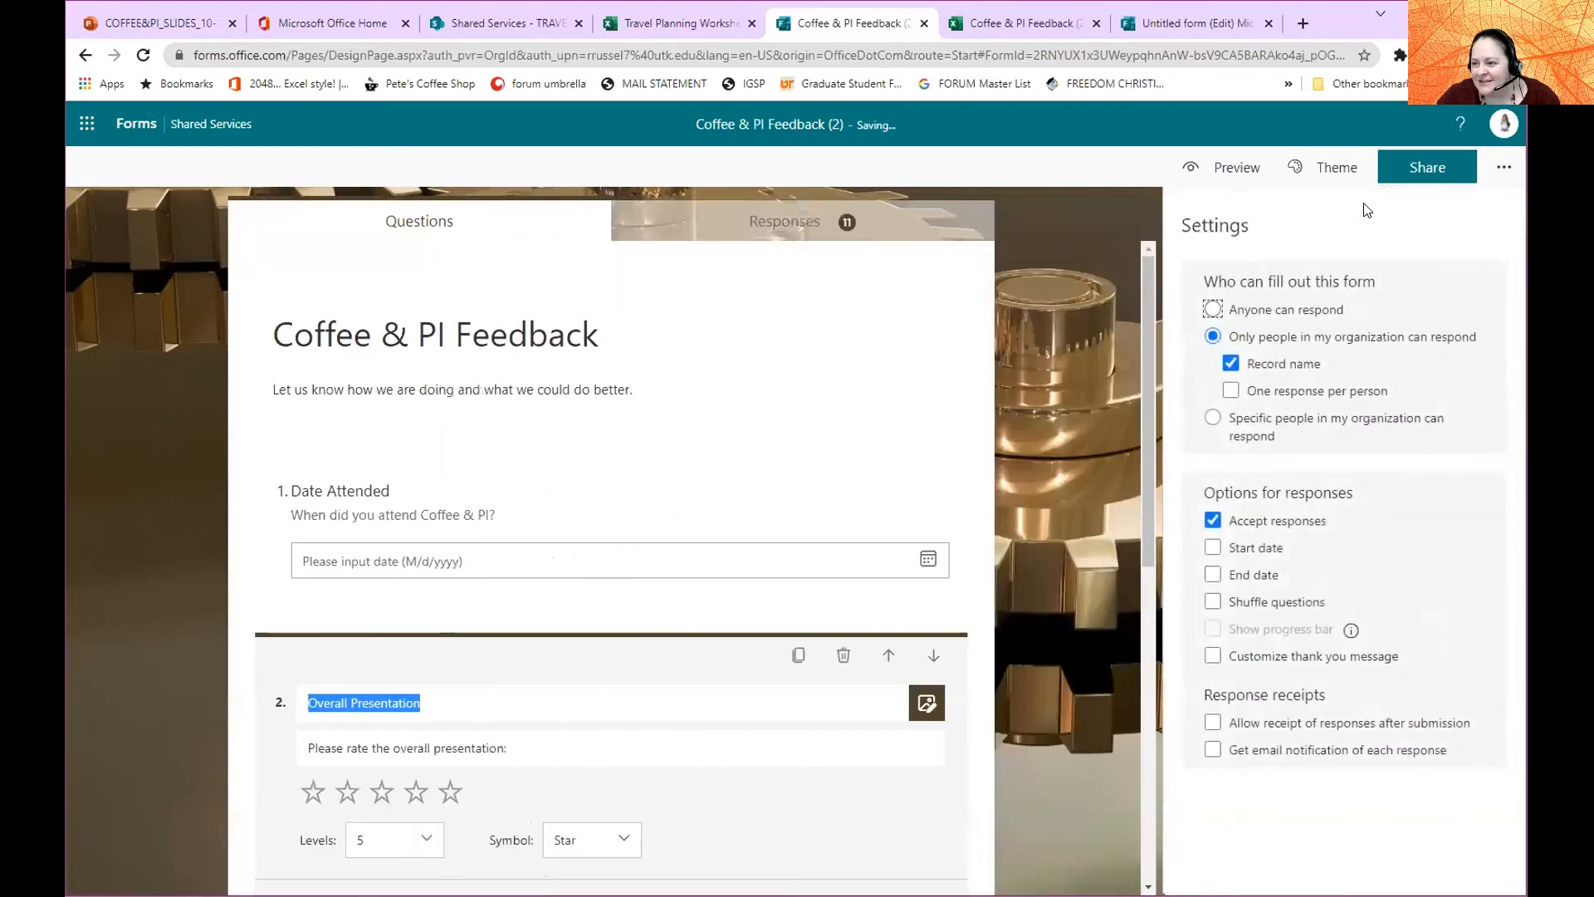
pyautogui.click(1503, 167)
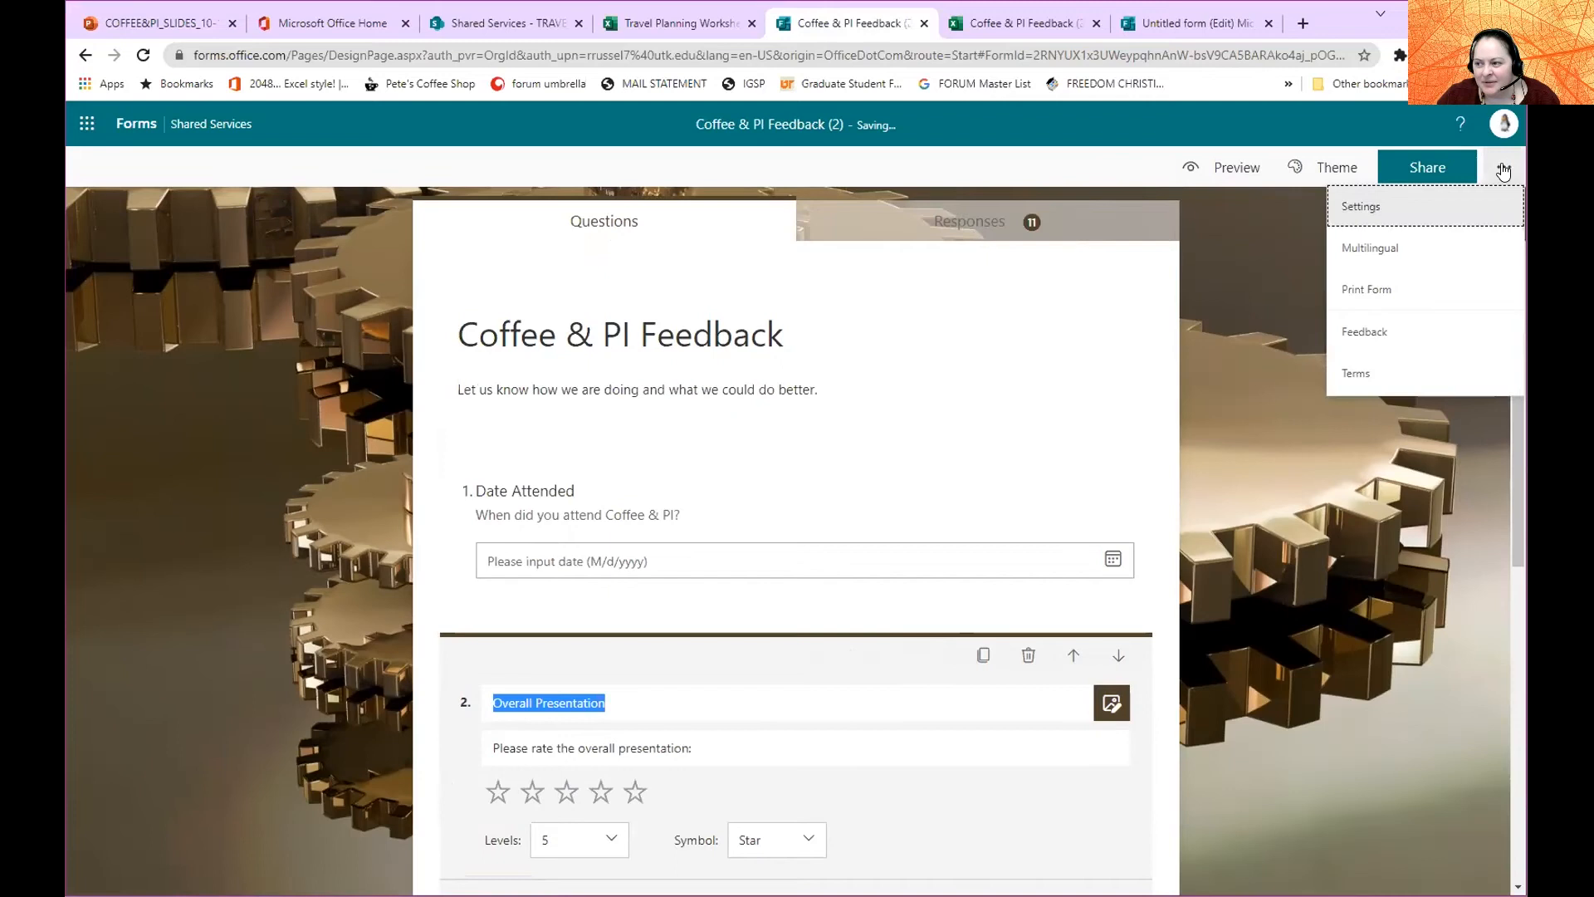
pyautogui.click(1392, 214)
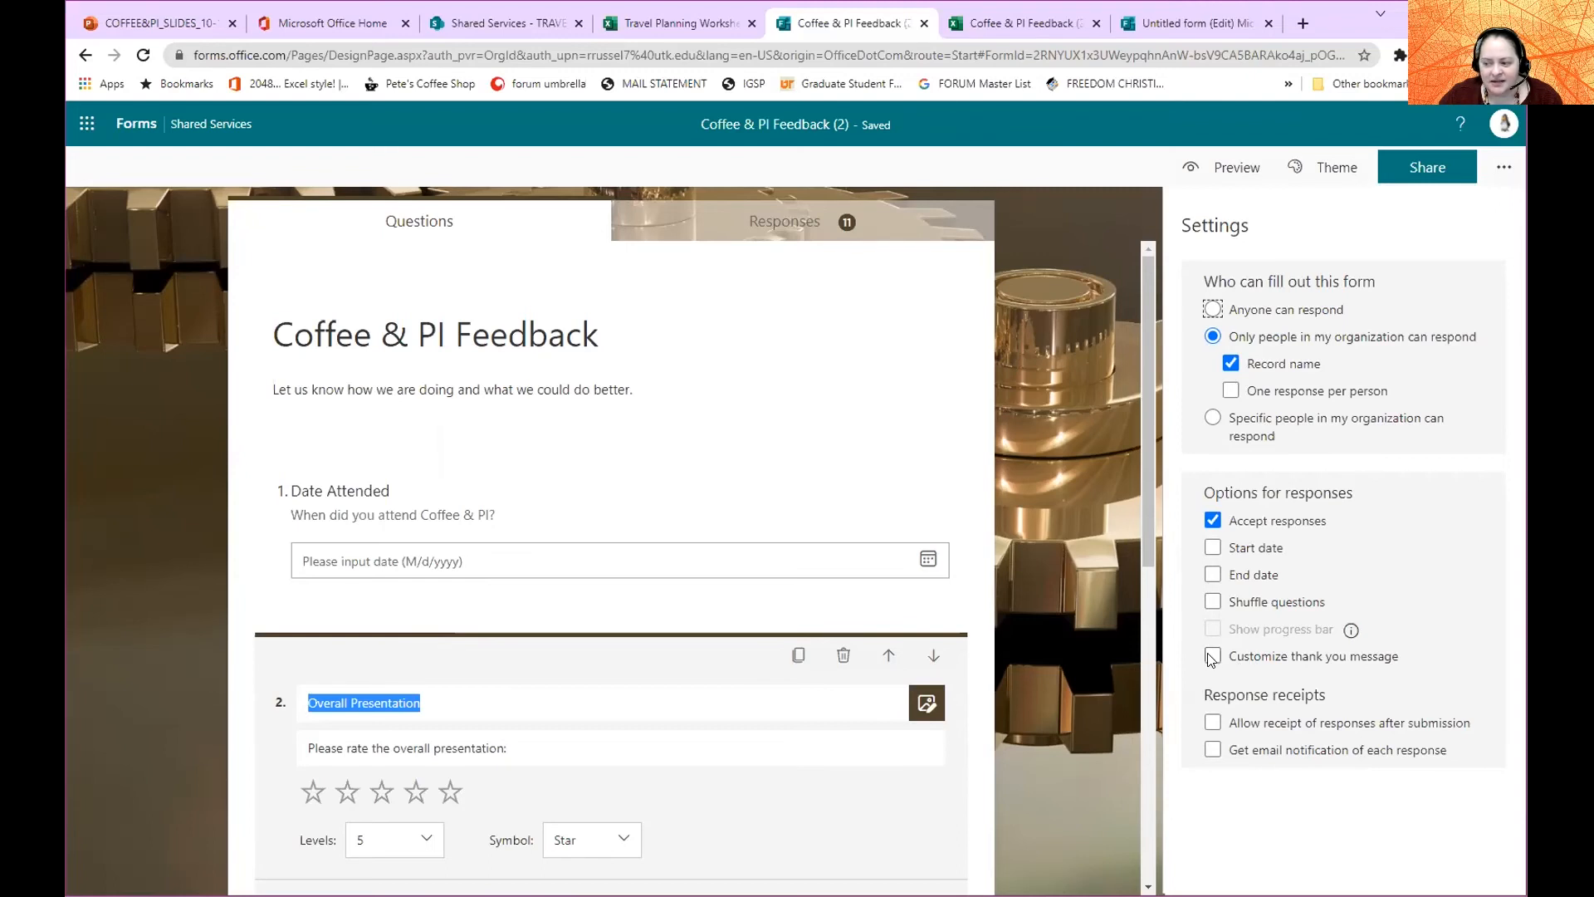
pyautogui.click(1503, 171)
pyautogui.click(1243, 320)
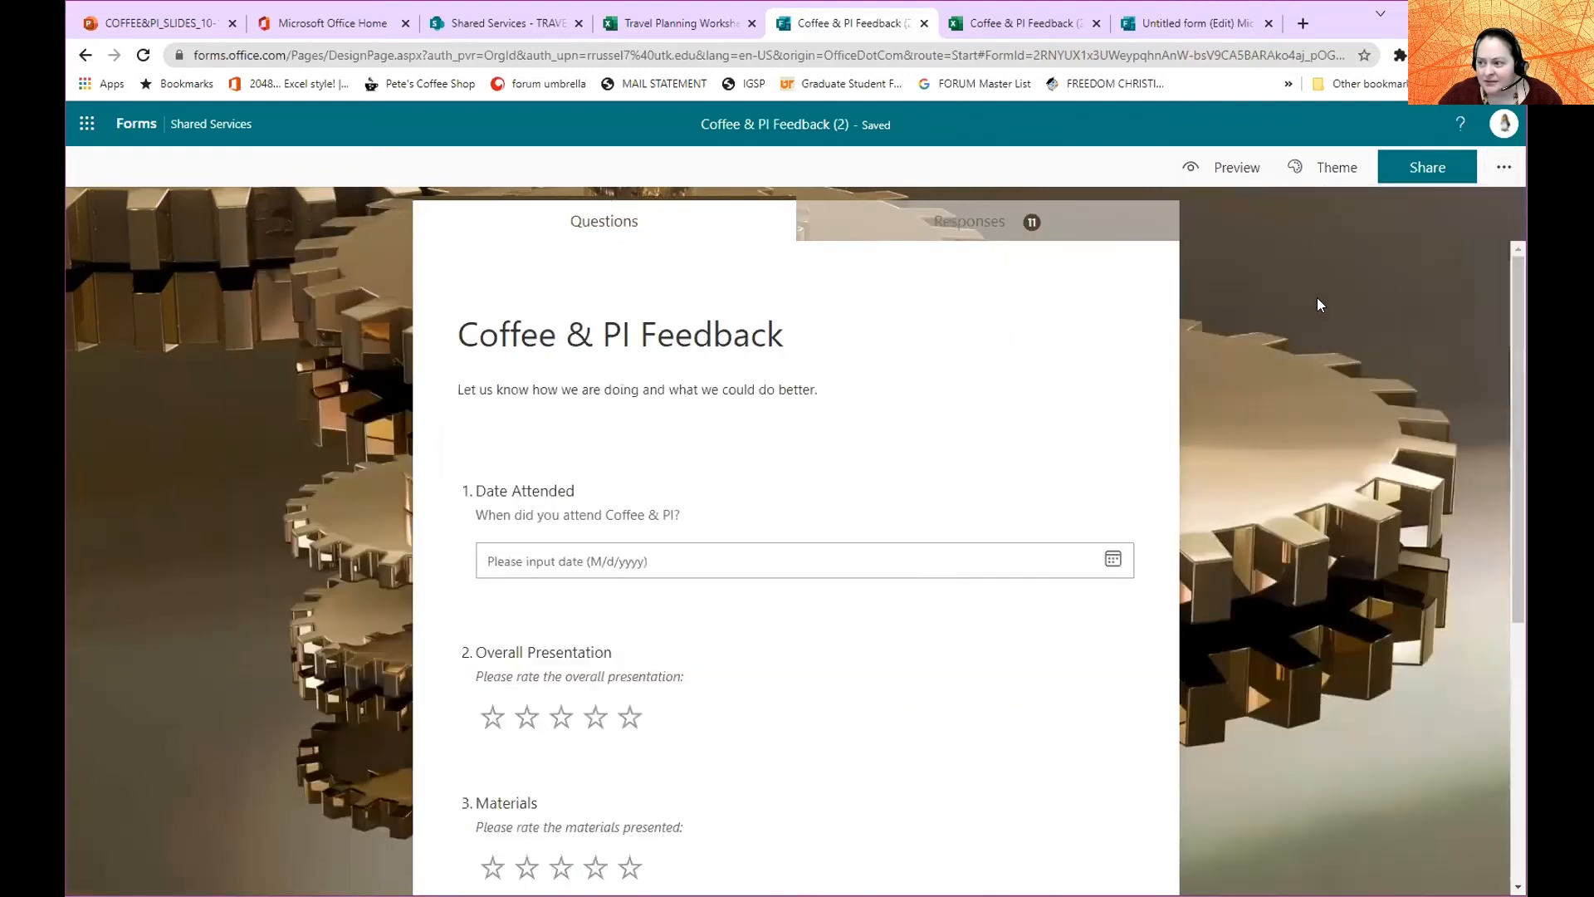
# Open the form's sharing options and examine the response link for people in the organization.
pyautogui.click(1438, 171)
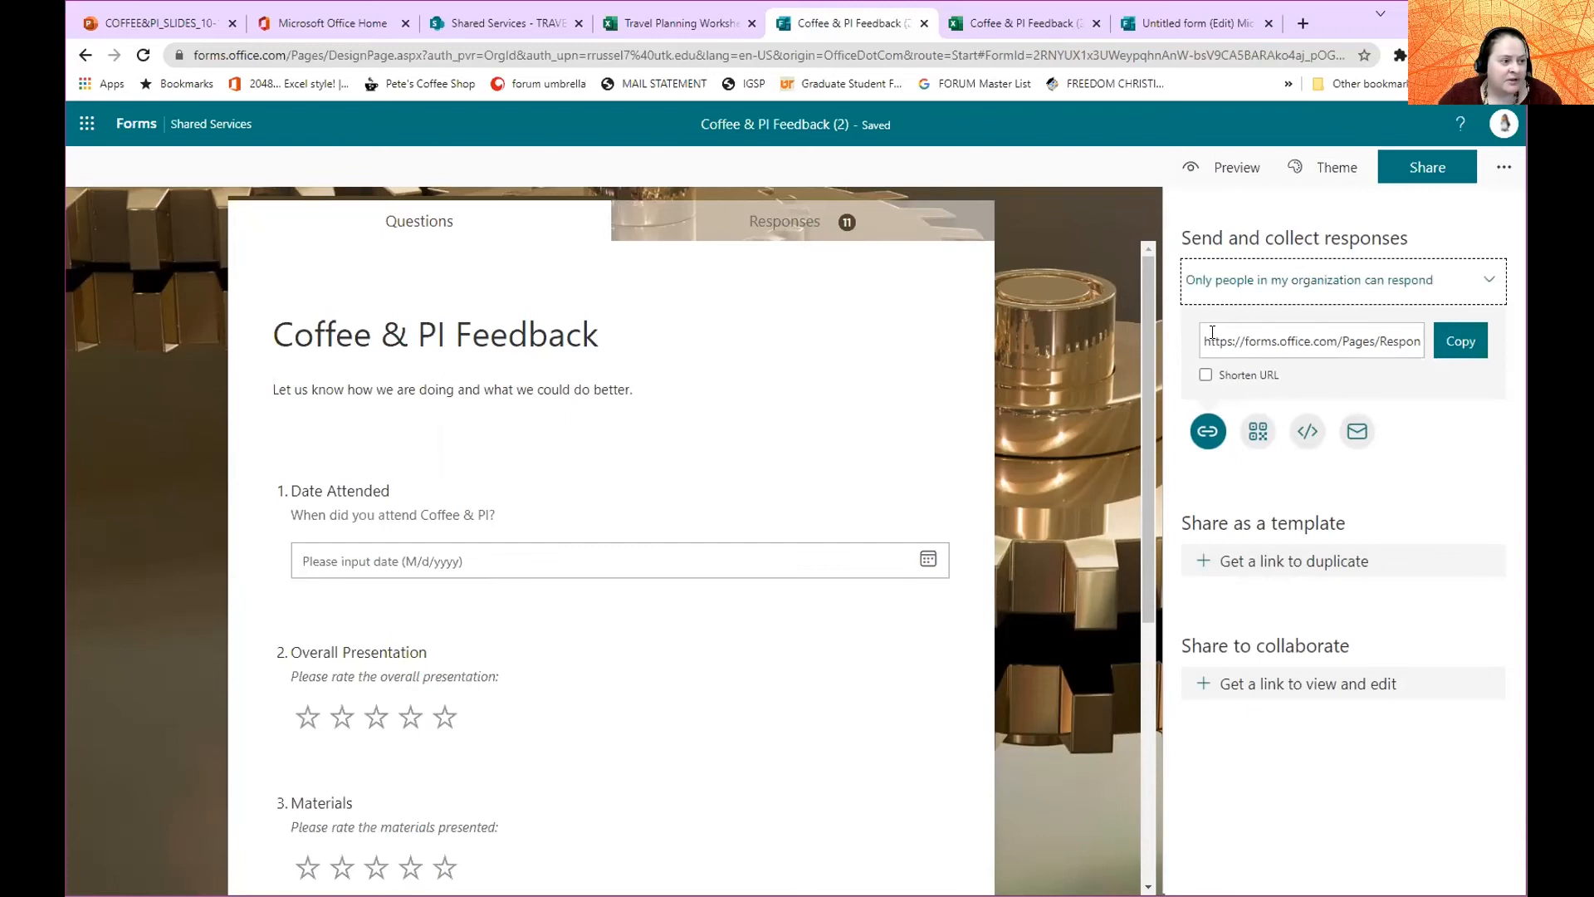
pyautogui.moveTo(1209, 339); pyautogui.dragTo(1429, 340)
pyautogui.click(1431, 389)
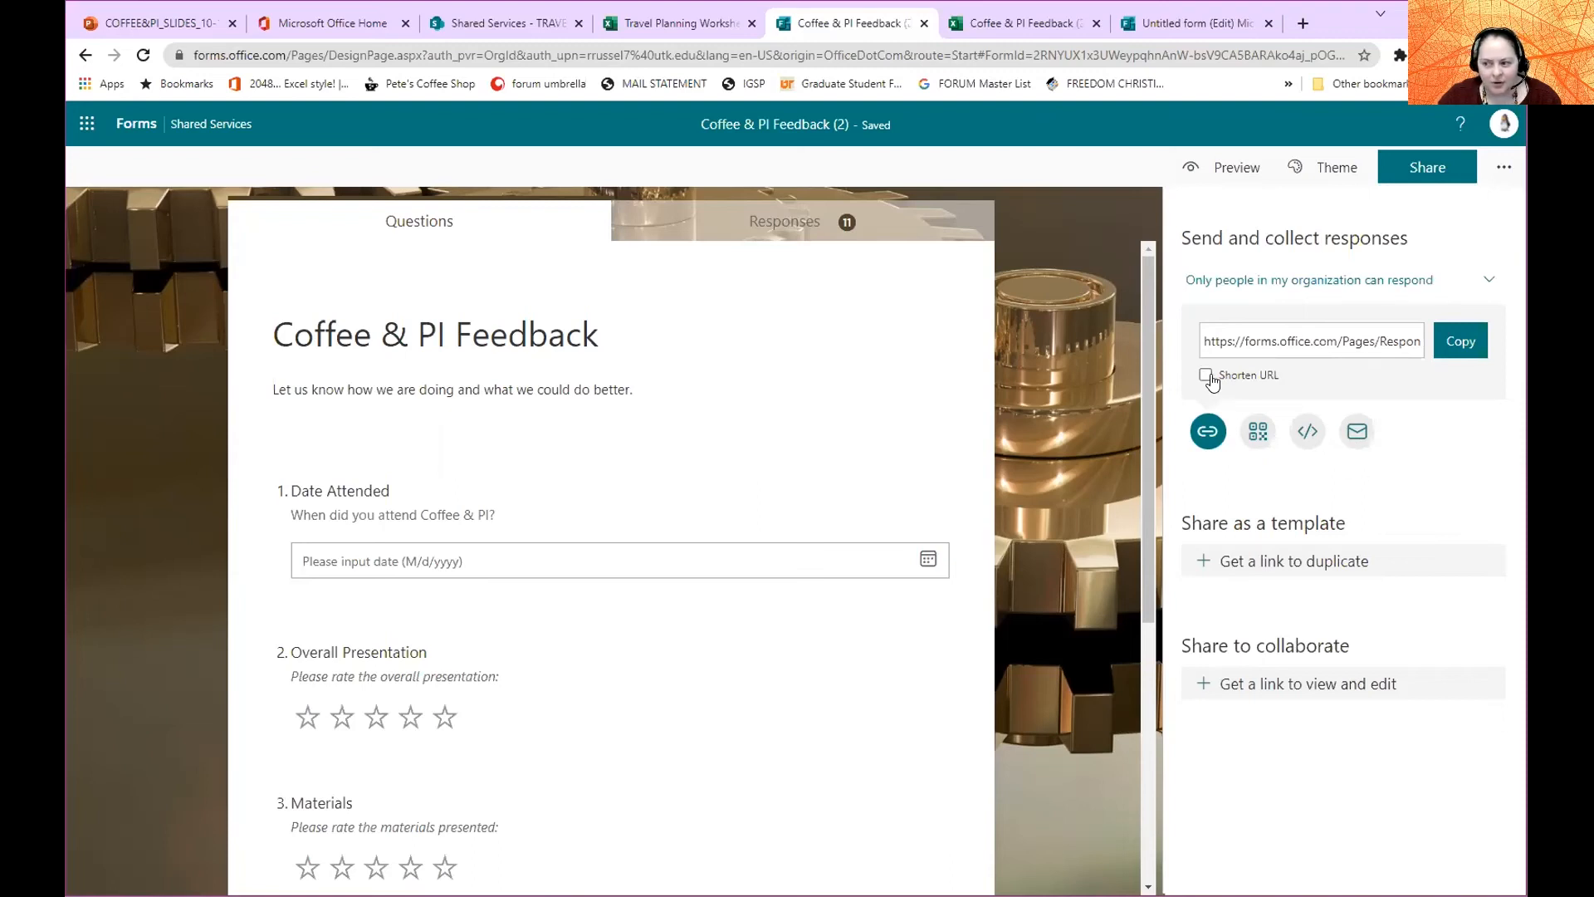
# Open tiny.utk.edu in a new browser tab and log in to the URL Shortener Service with the prefilled credentials.
pyautogui.click(1303, 23)
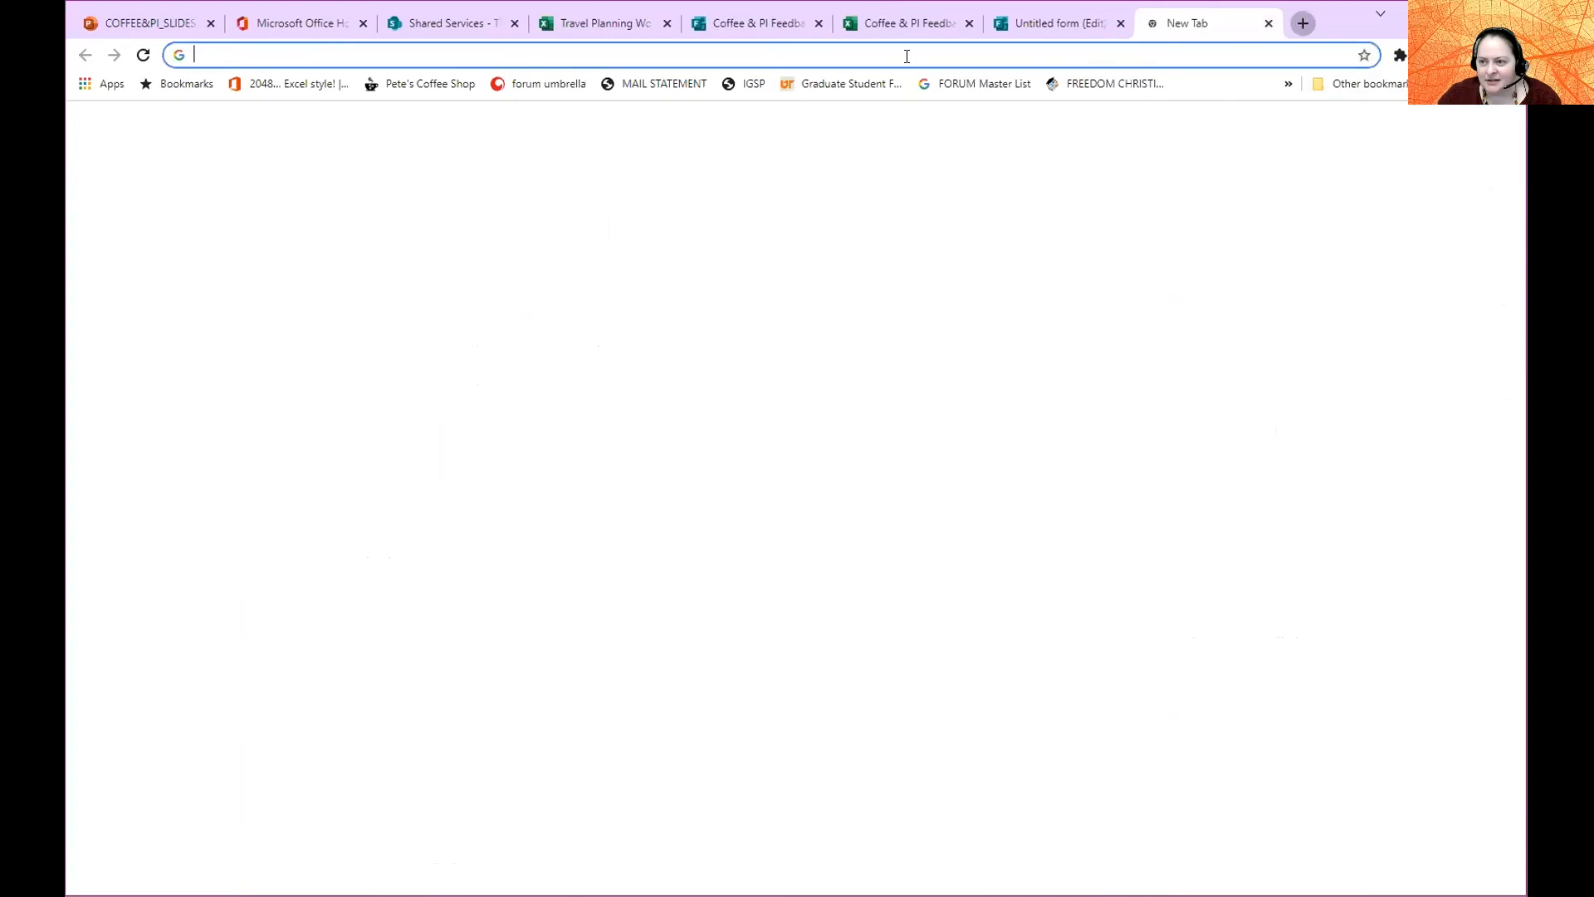
pyautogui.write('tiny.utk.edu')
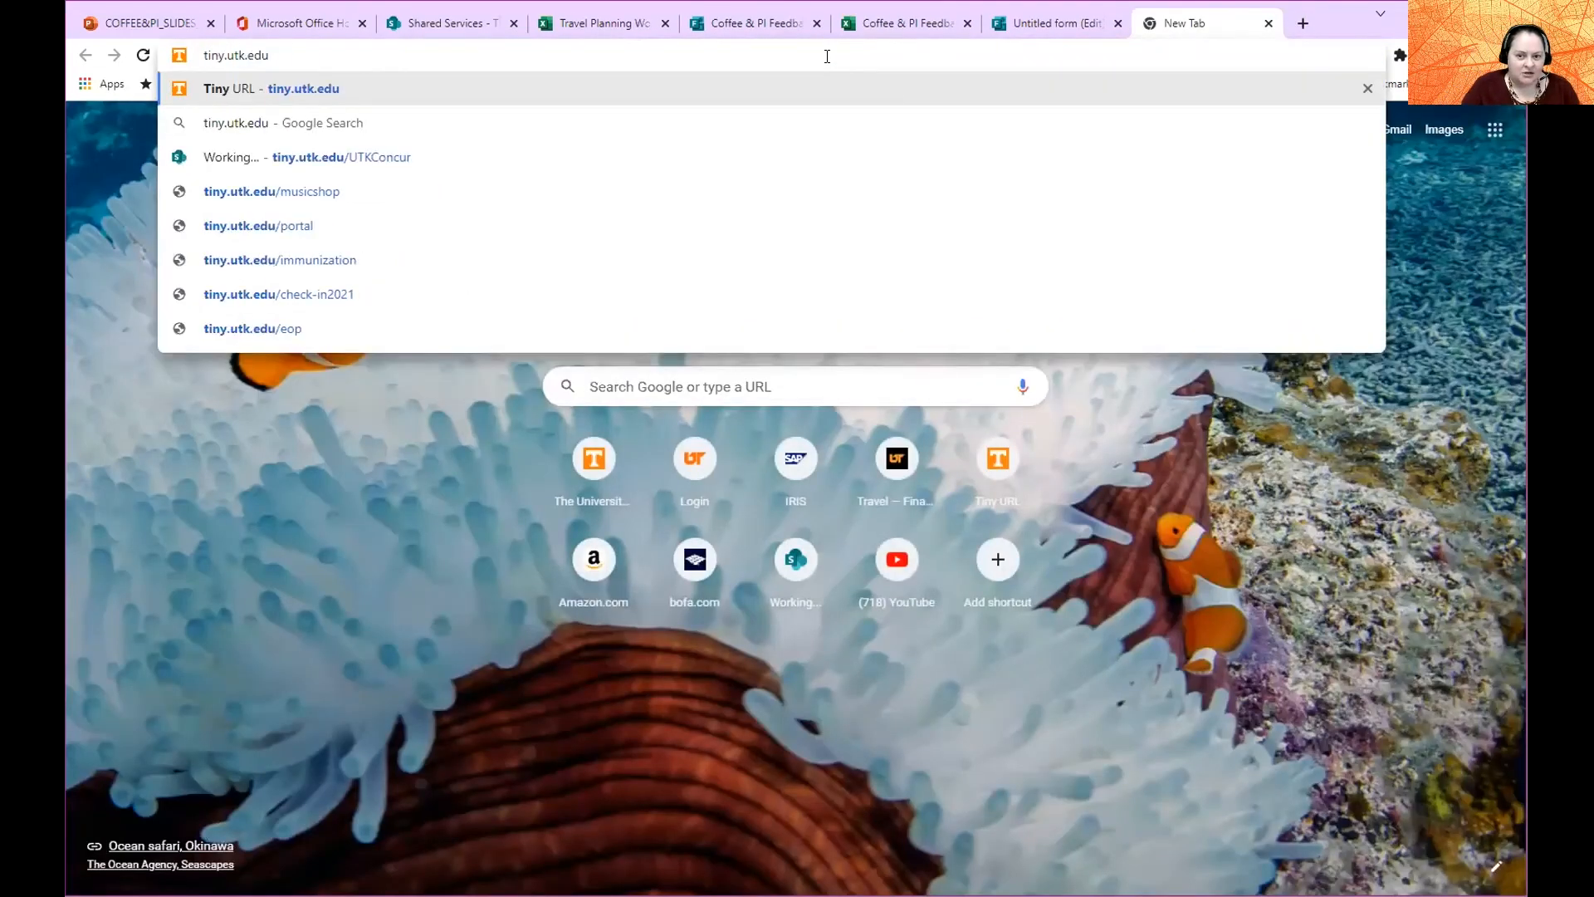
pyautogui.press('Return')
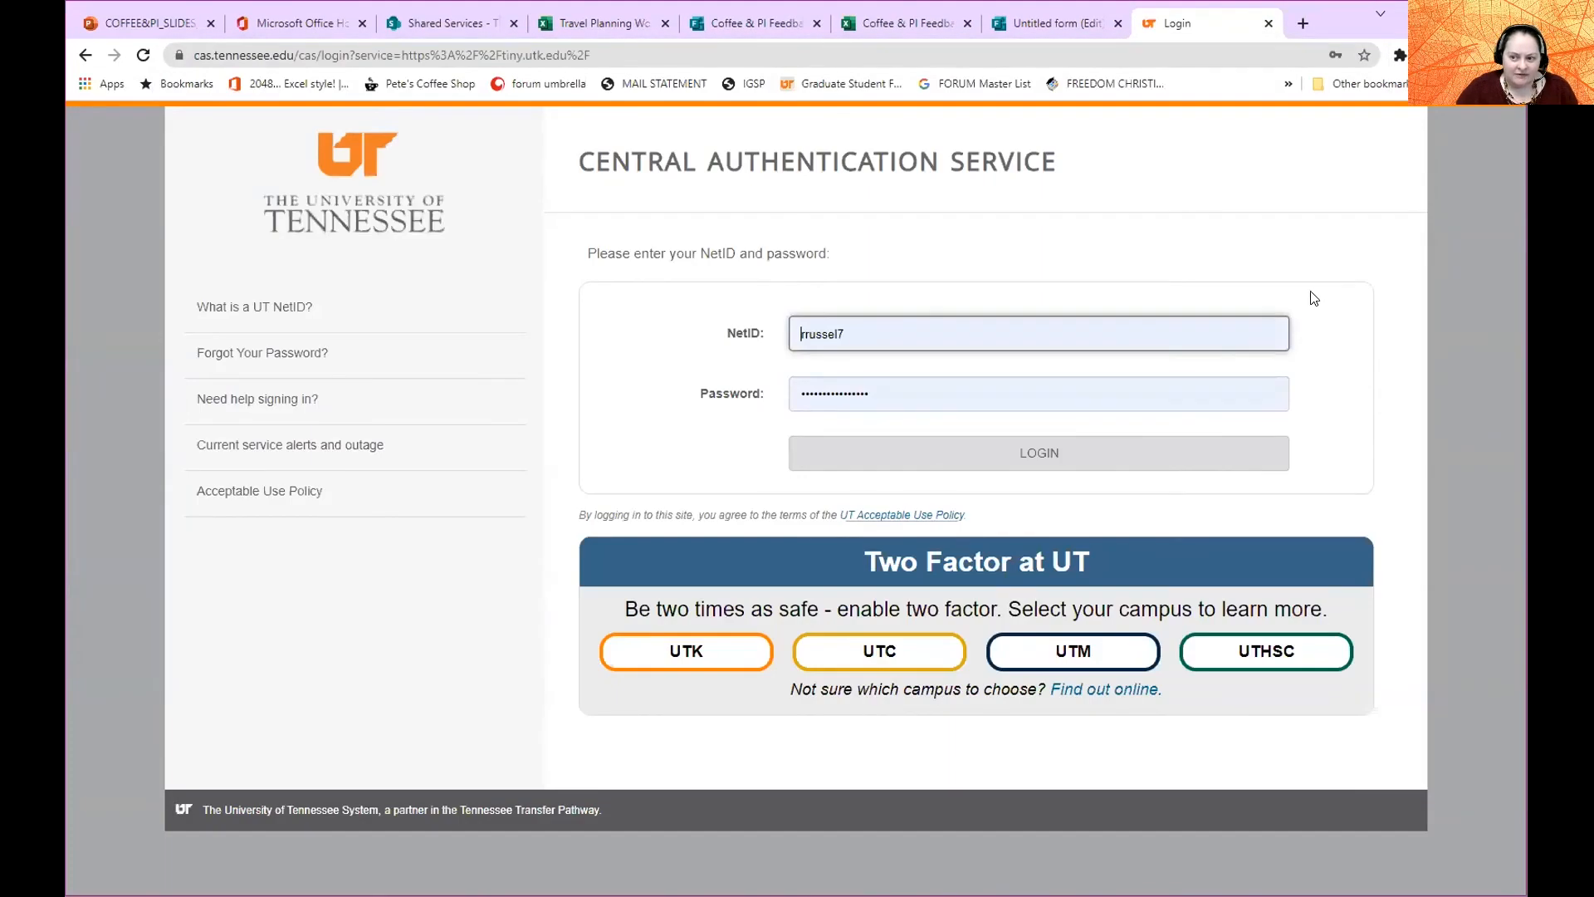
pyautogui.click(1004, 461)
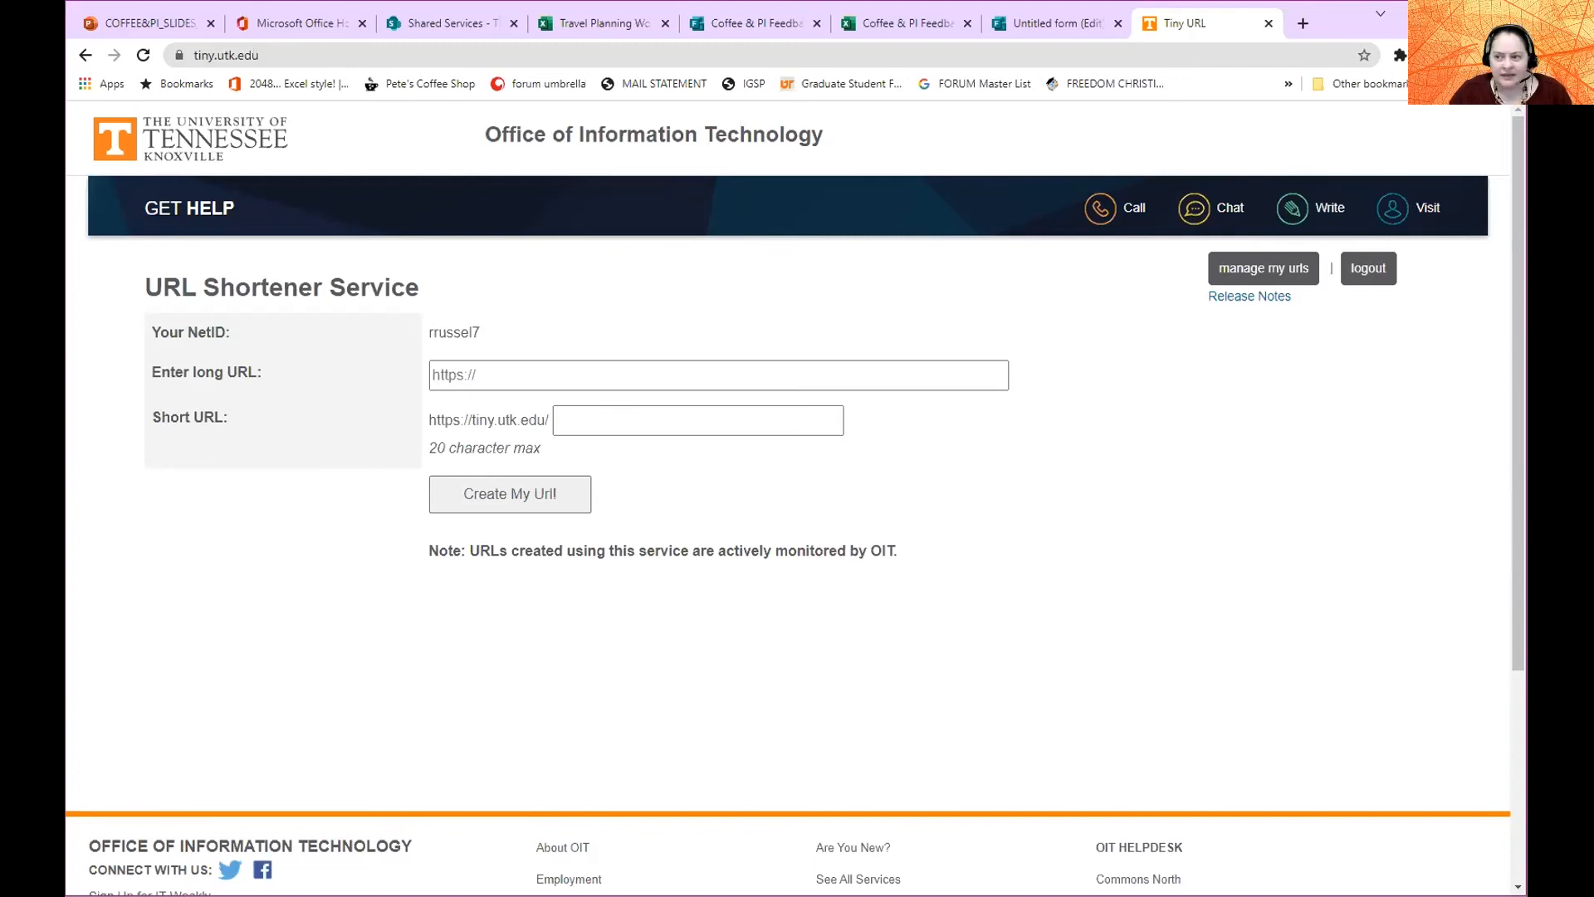
# Return to the Coffee & PI Feedback (2) form and generate a template link to duplicate it and a link to view and edit.
pyautogui.click(1030, 23)
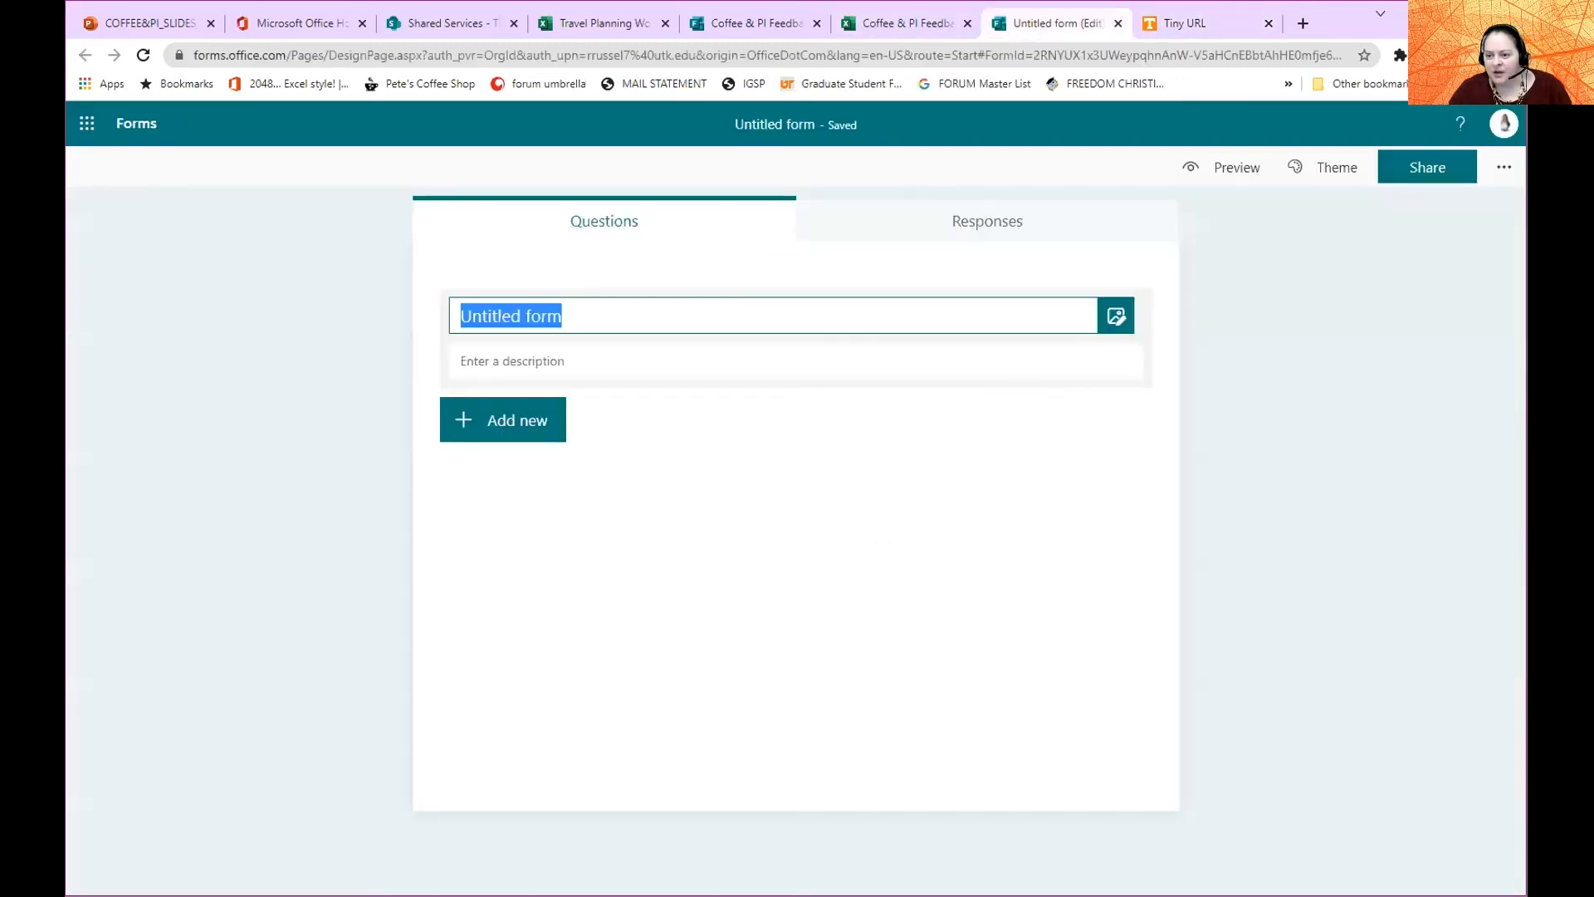
pyautogui.click(765, 23)
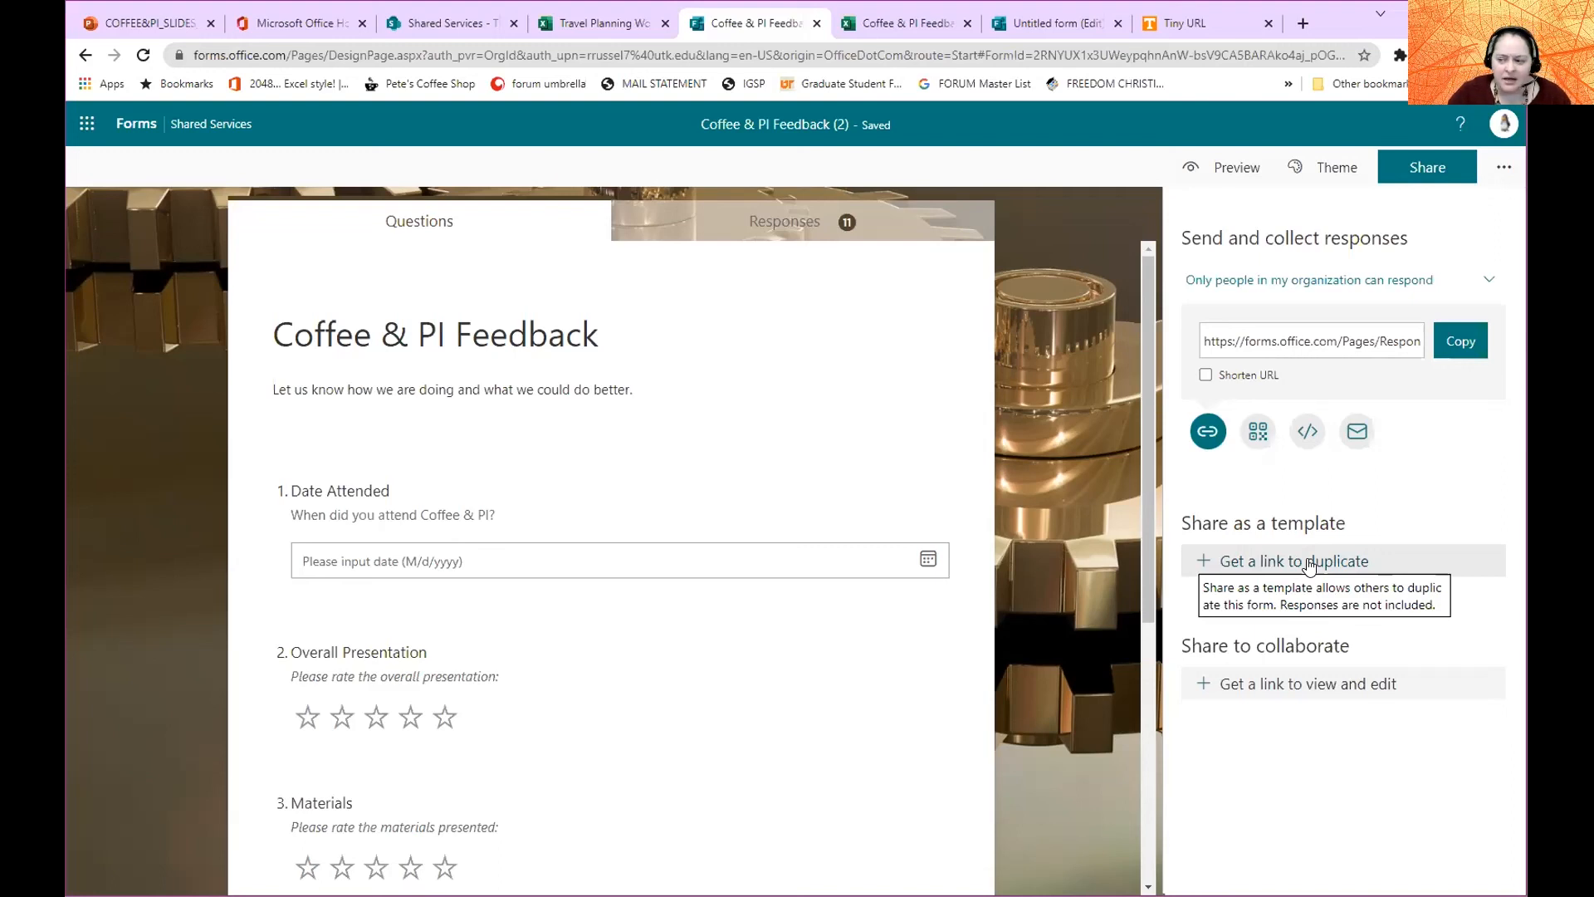
pyautogui.click(1201, 568)
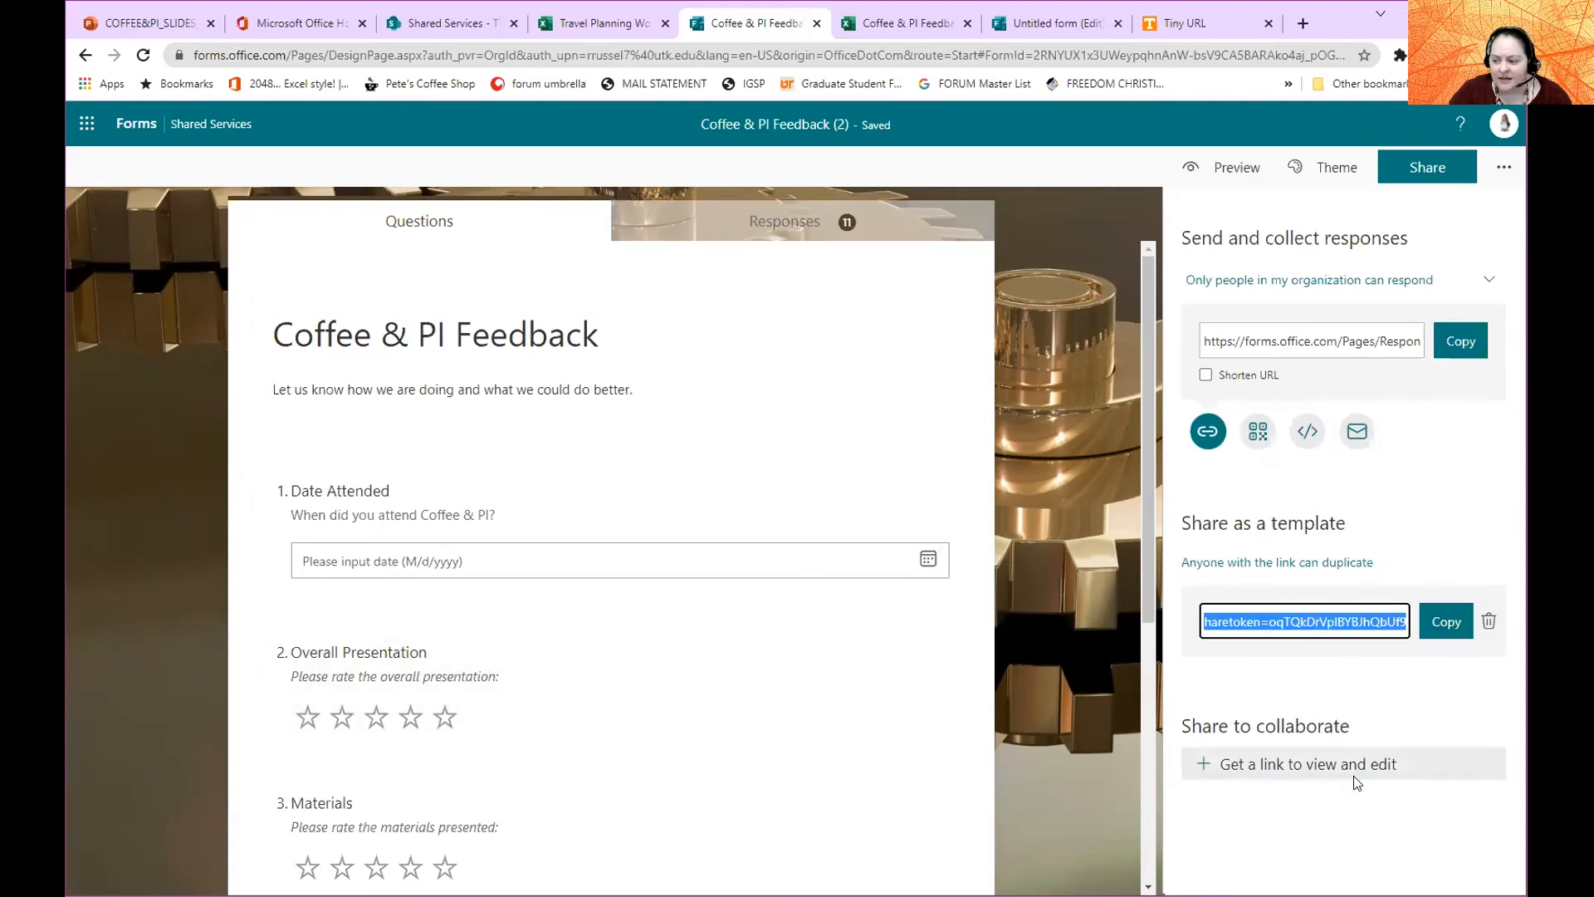
pyautogui.click(1208, 762)
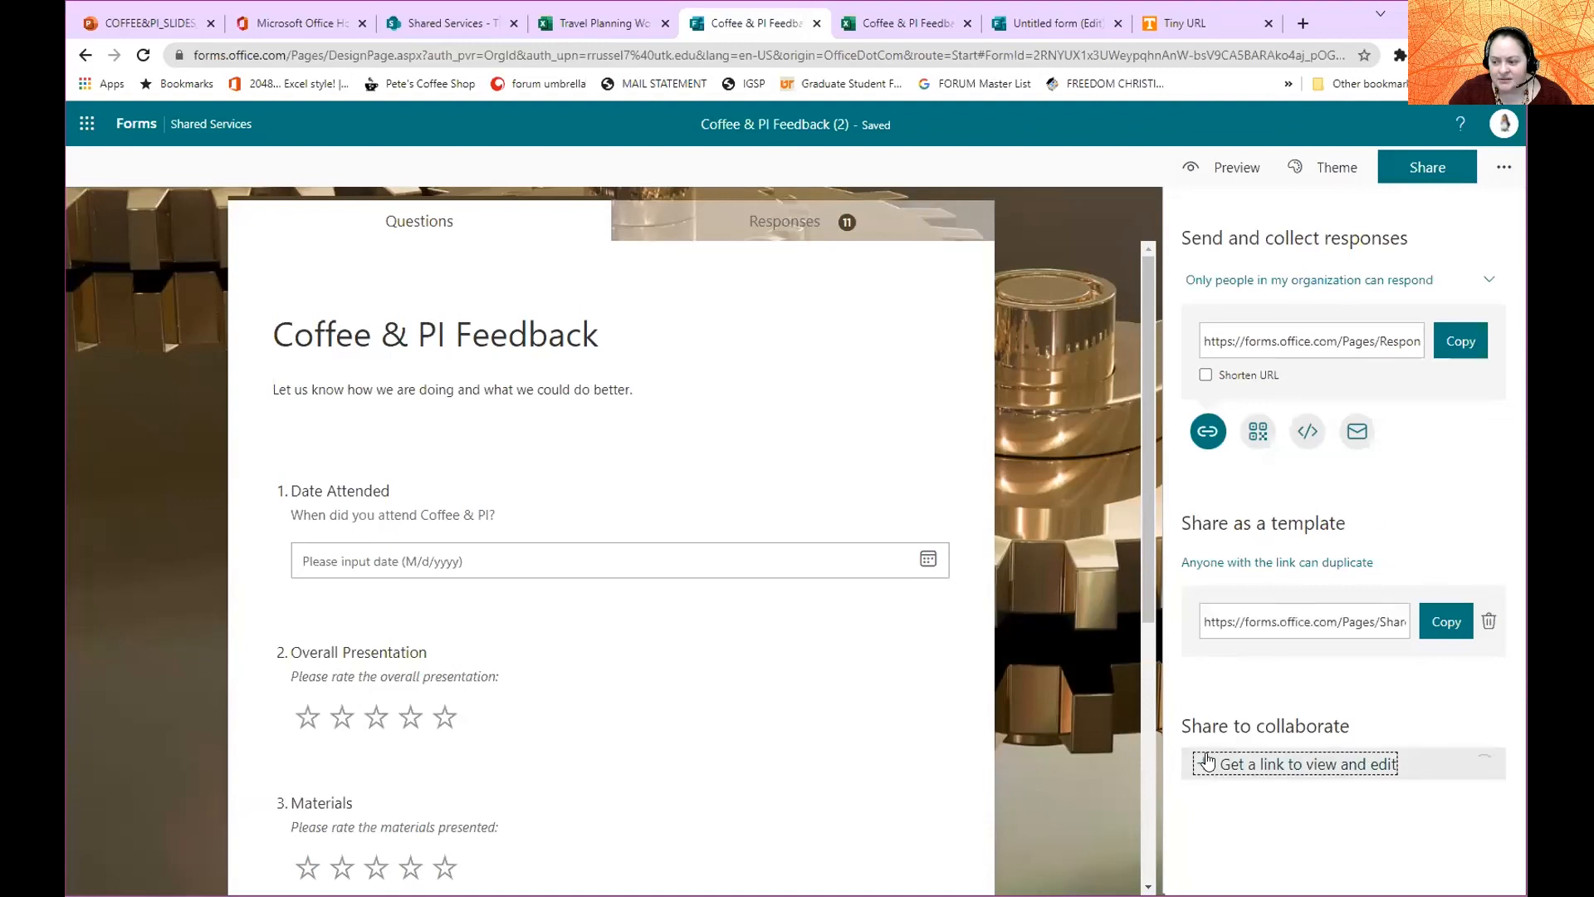